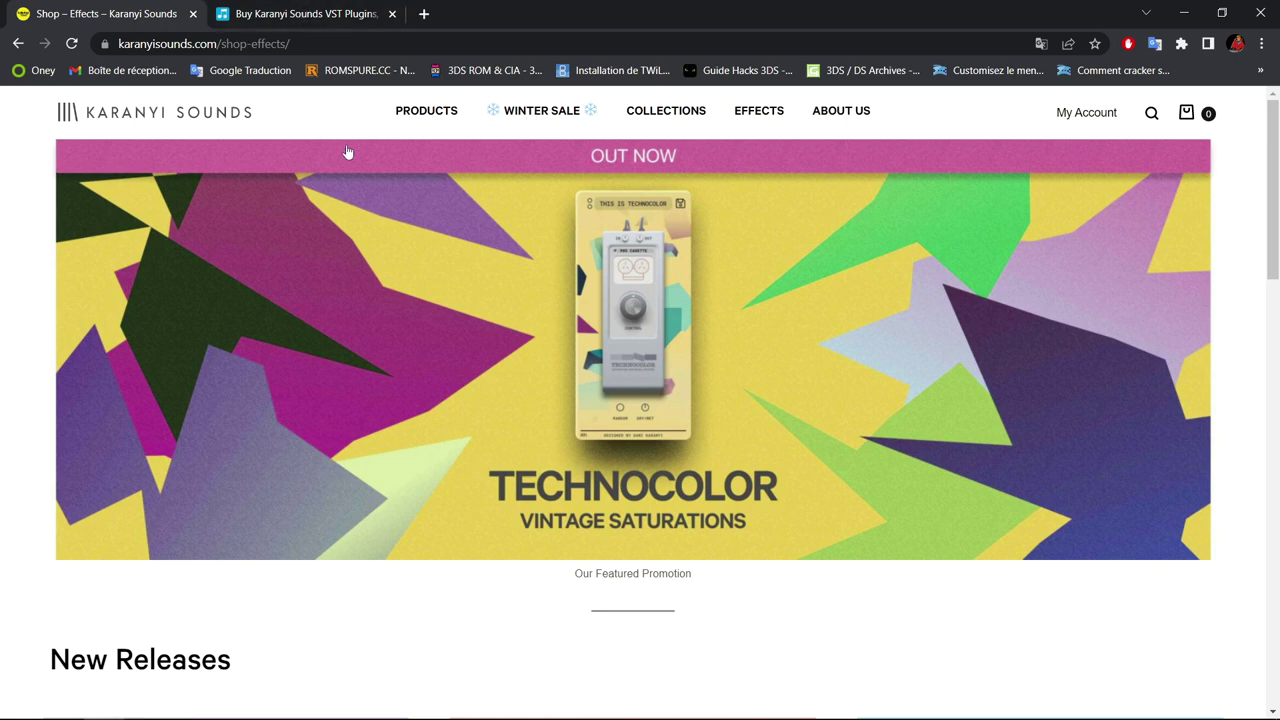
# Open the Karanyi Sounds manufacturer page on Plugin Boutique and look through its bestselling plugins
pyautogui.click(324, 14)
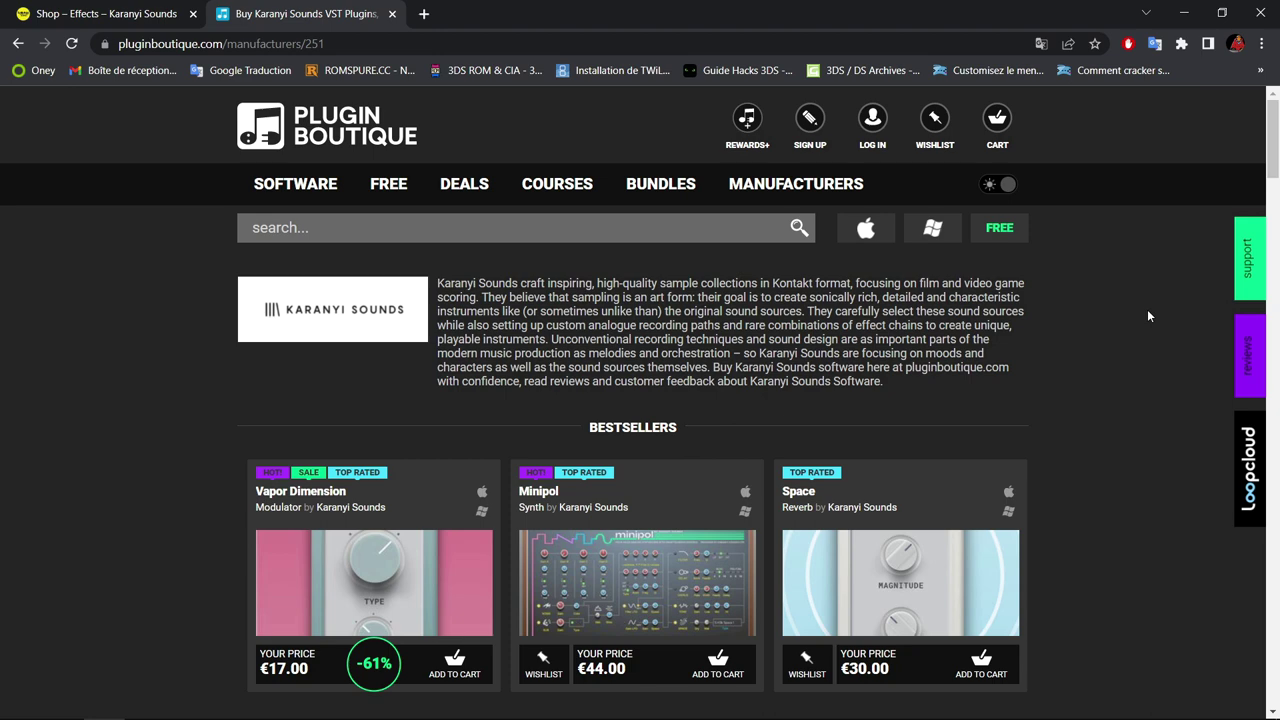
pyautogui.scroll(-3, 1148, 316)
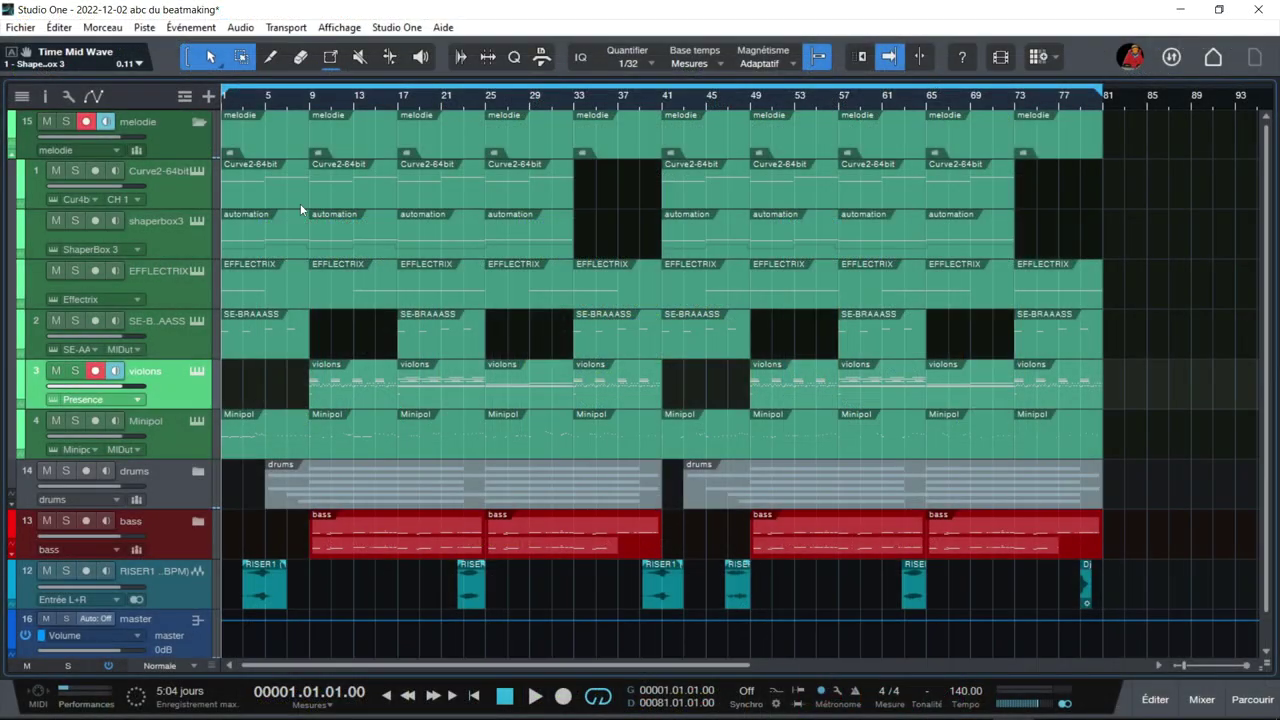
# In the Studio One song, examine each instrument from Curve2-64bit through Impact, The Sub, SampleOne, SE-BRAAASS and Presence to Minipol
pyautogui.click(197, 170)
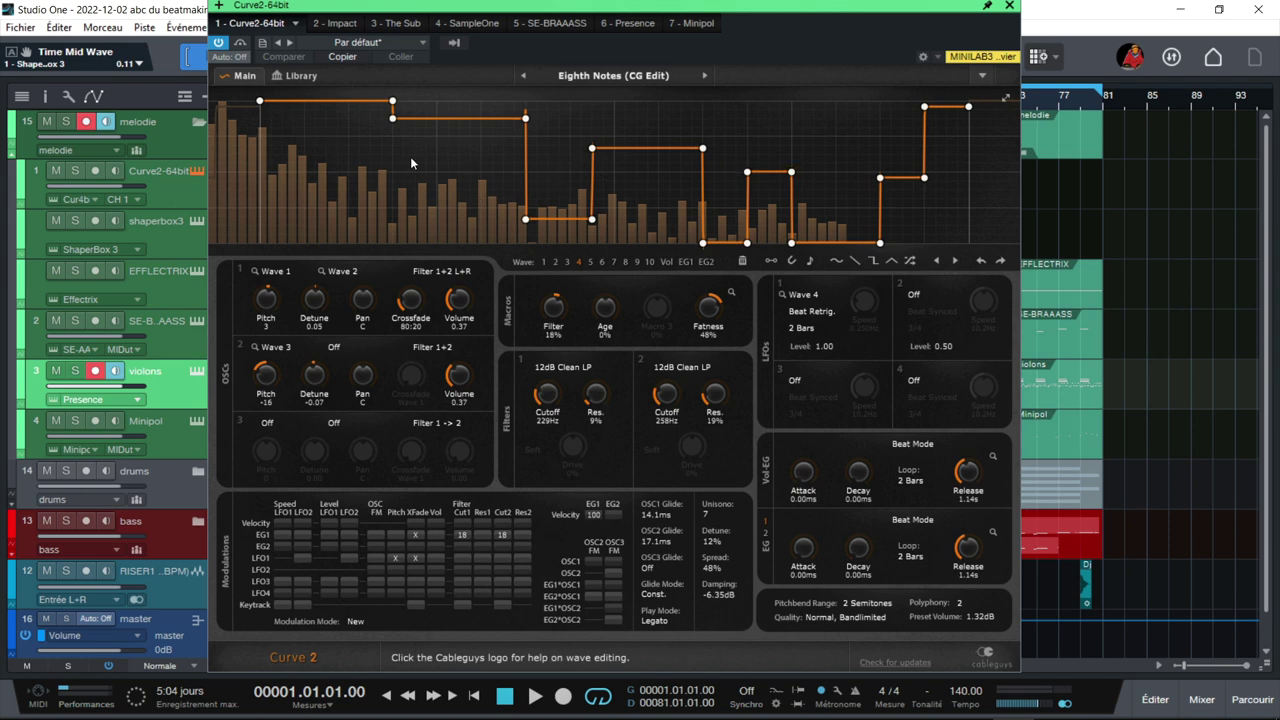
pyautogui.click(343, 23)
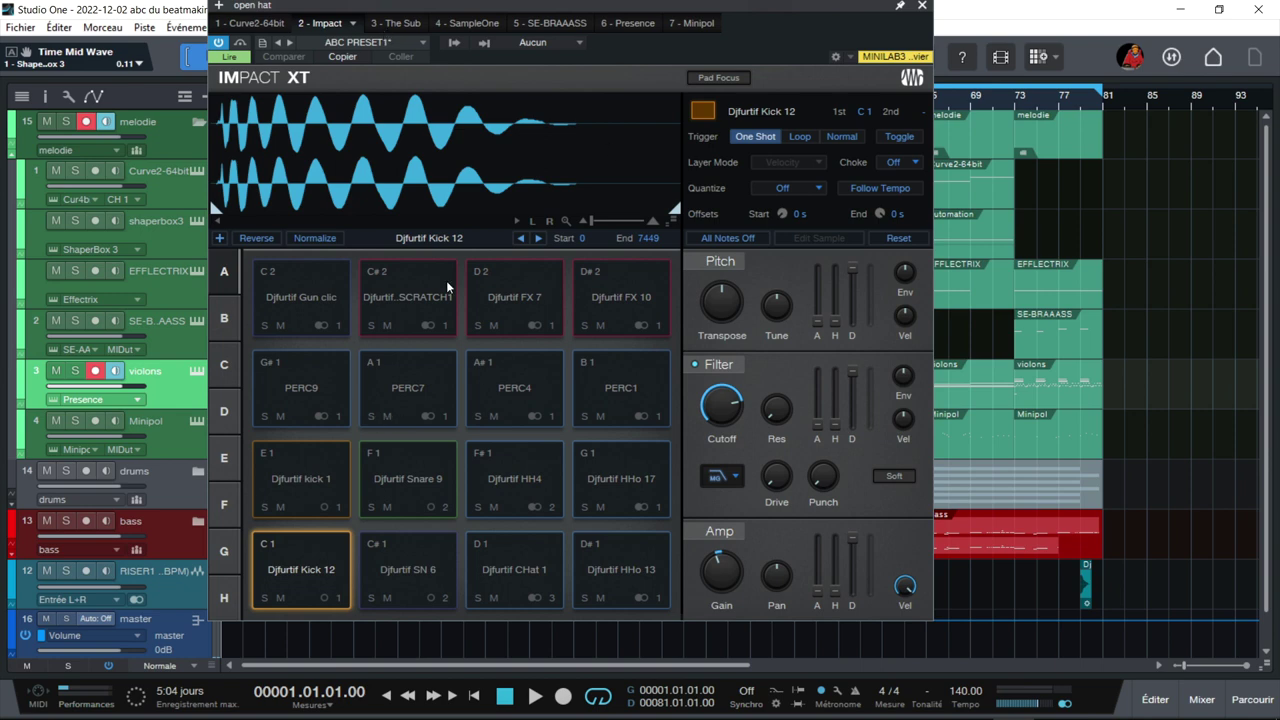
pyautogui.click(398, 23)
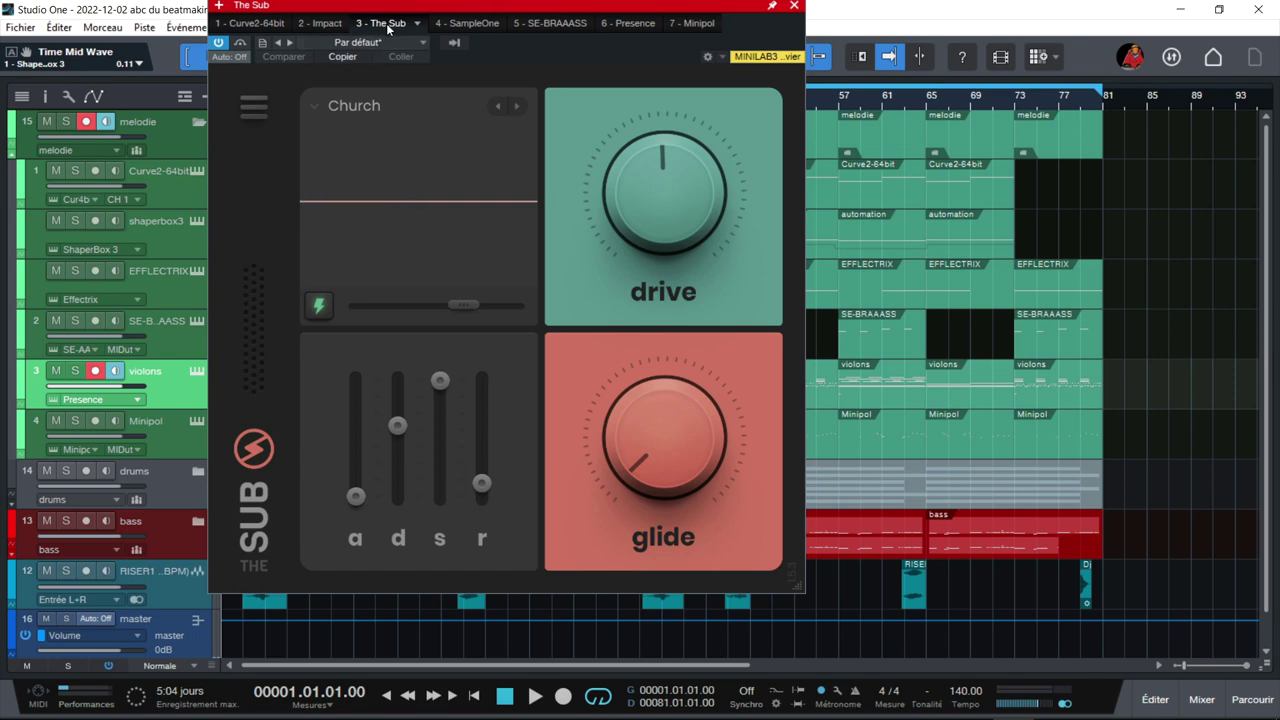
pyautogui.click(459, 25)
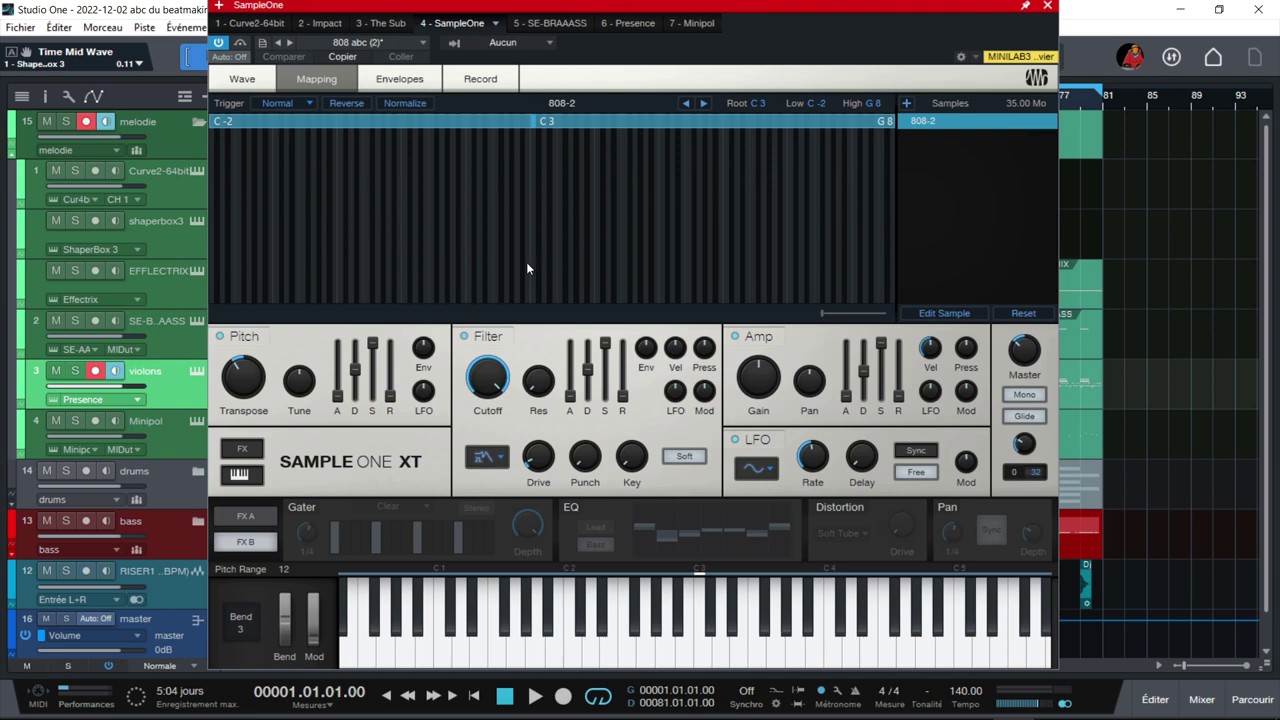
pyautogui.click(545, 24)
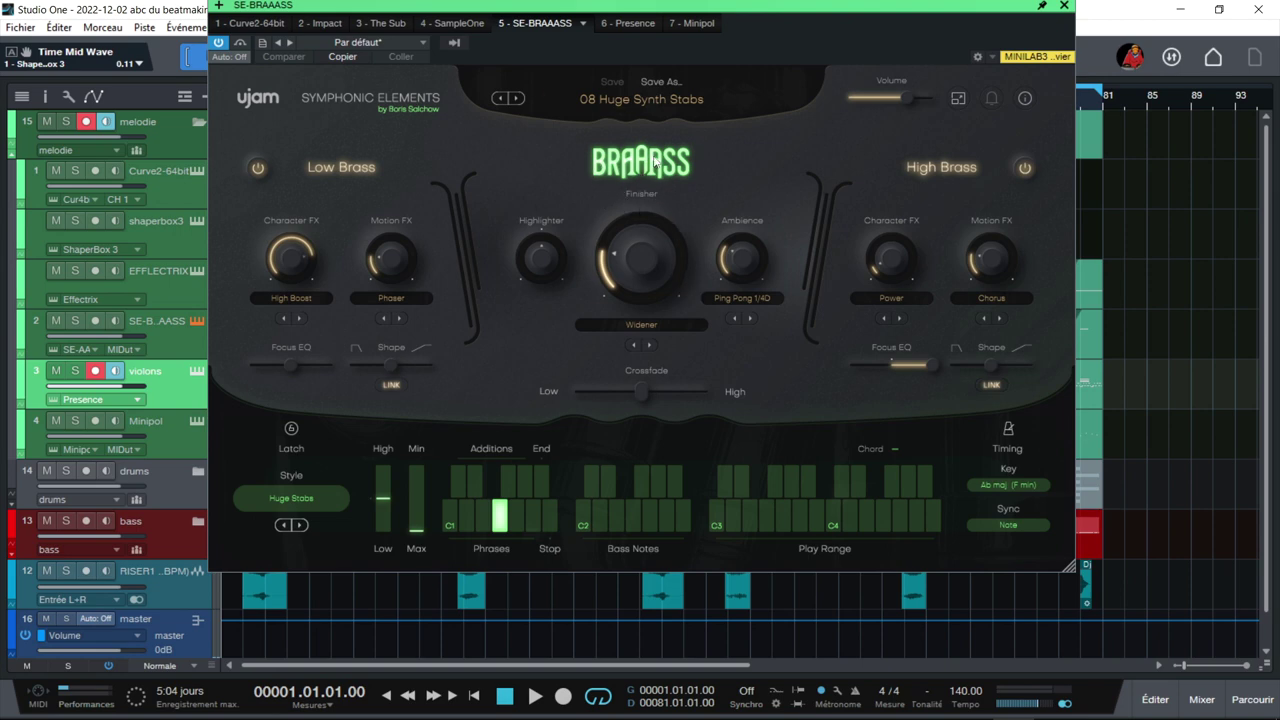
pyautogui.click(628, 23)
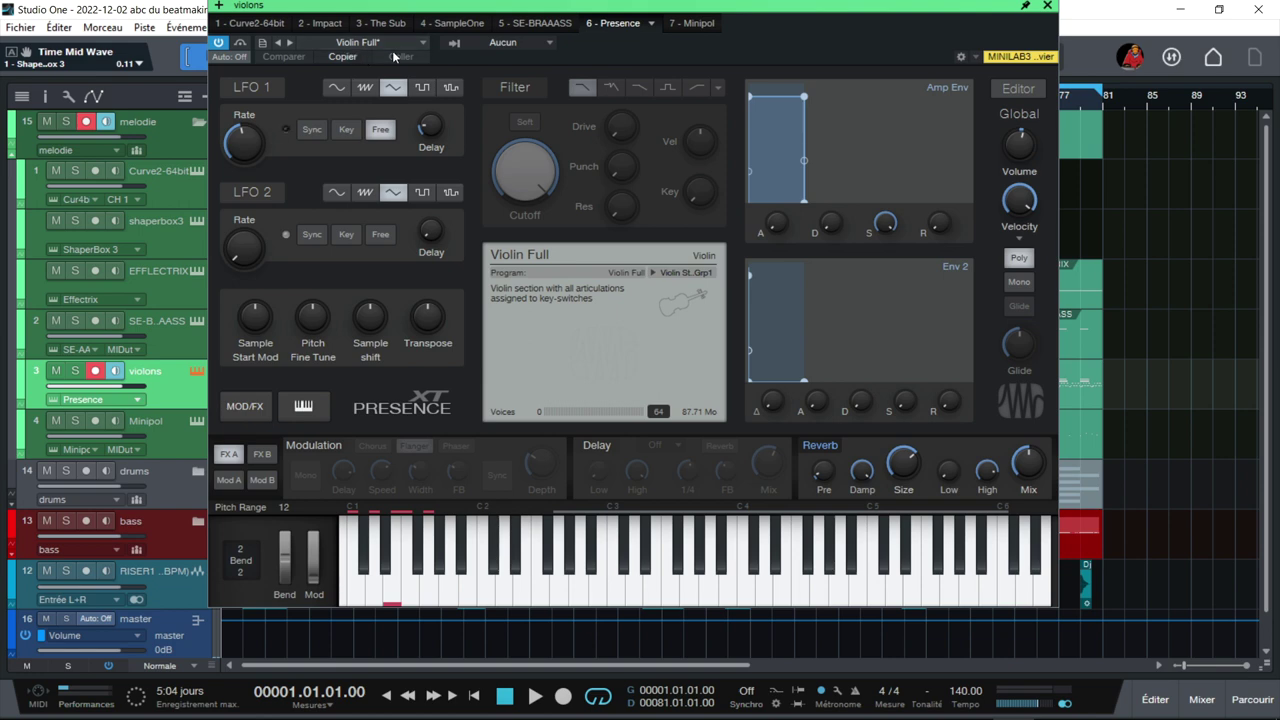
pyautogui.click(680, 23)
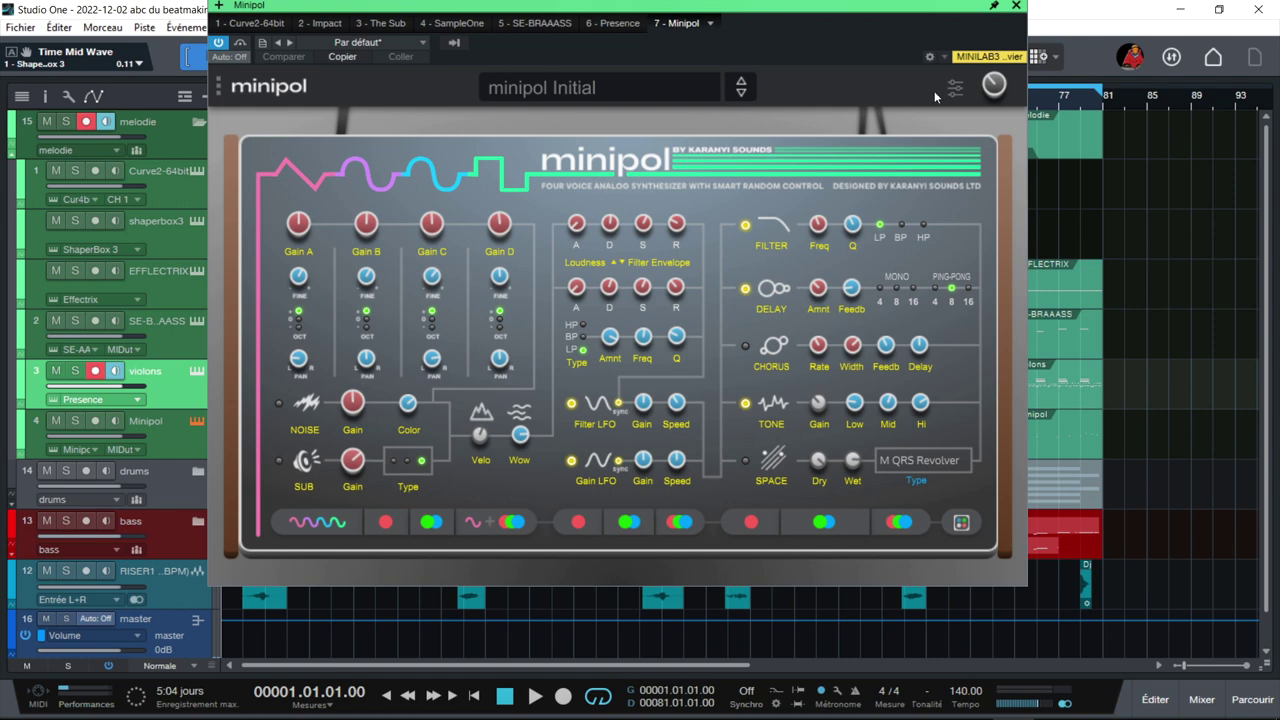
pyautogui.press('Escape')
# Show the mixer and inspect the Technocolor insert on the bass bus
pyautogui.press('F3')
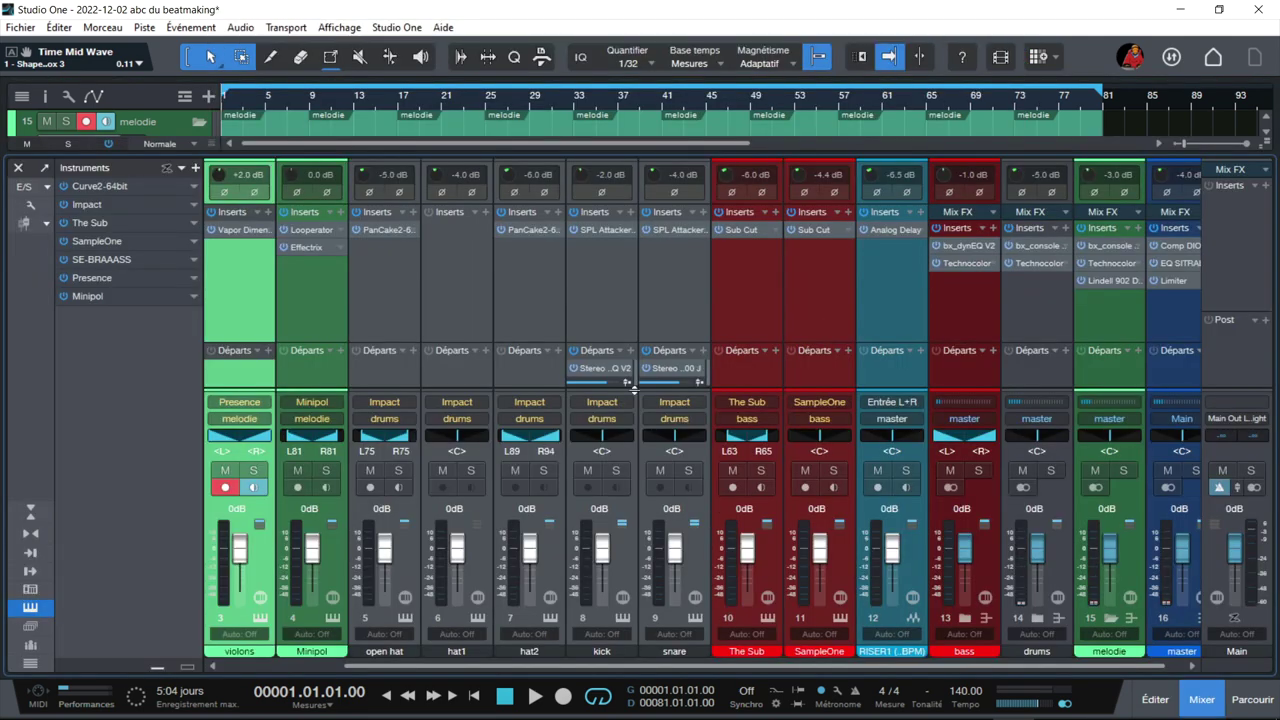
pyautogui.click(961, 263)
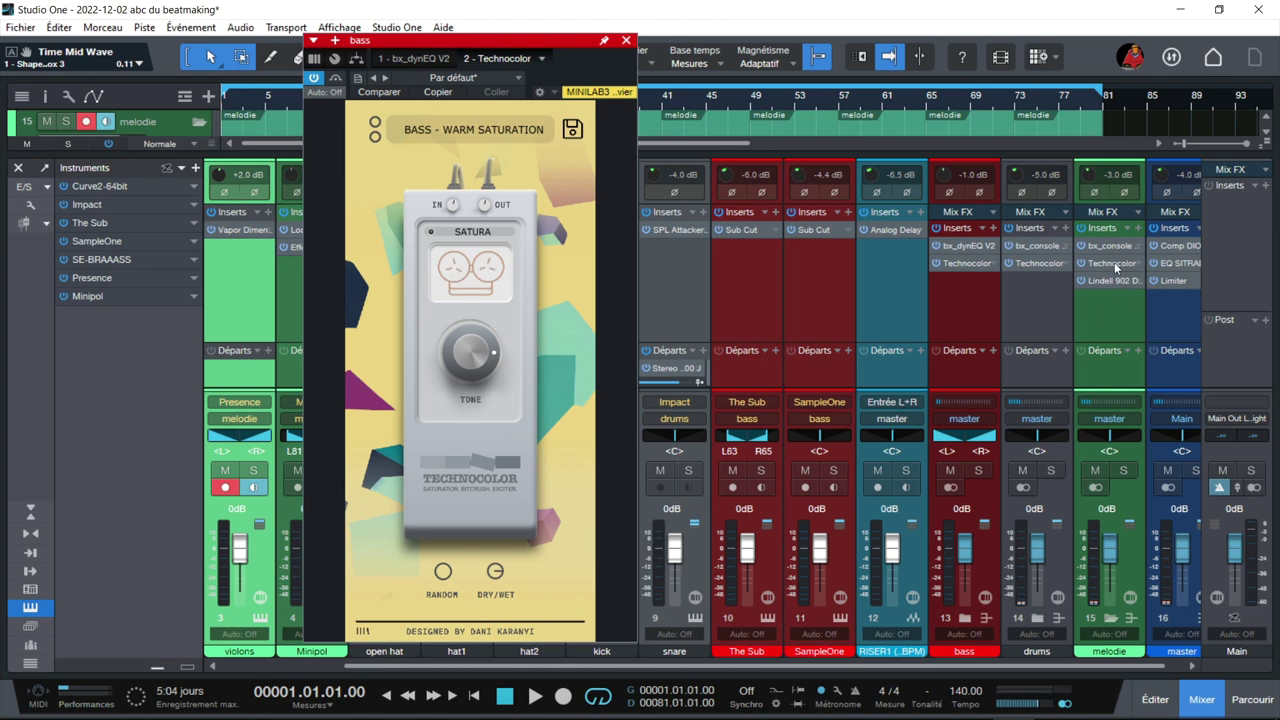
pyautogui.click(626, 41)
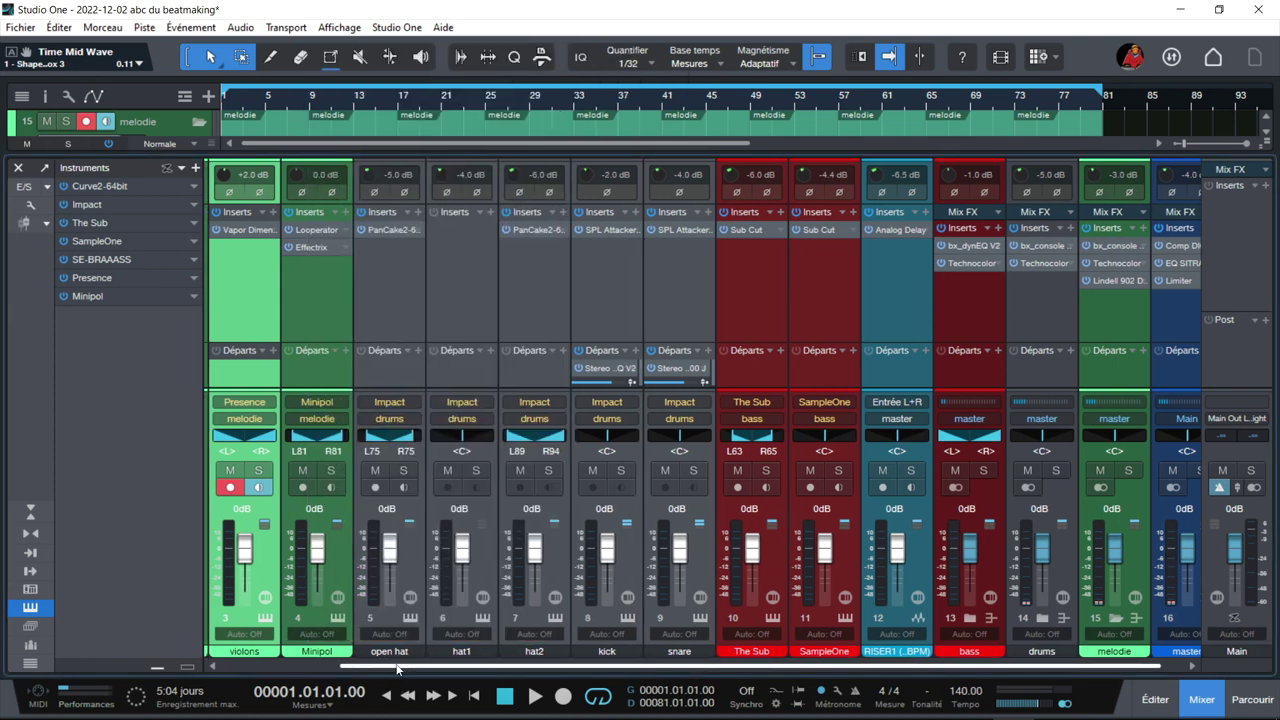
# View the Vapor Dimension insert on the violons channel alongside the bass bus's Technocolor, and close both plugin windows
pyautogui.hscroll(-2, 351, 246)
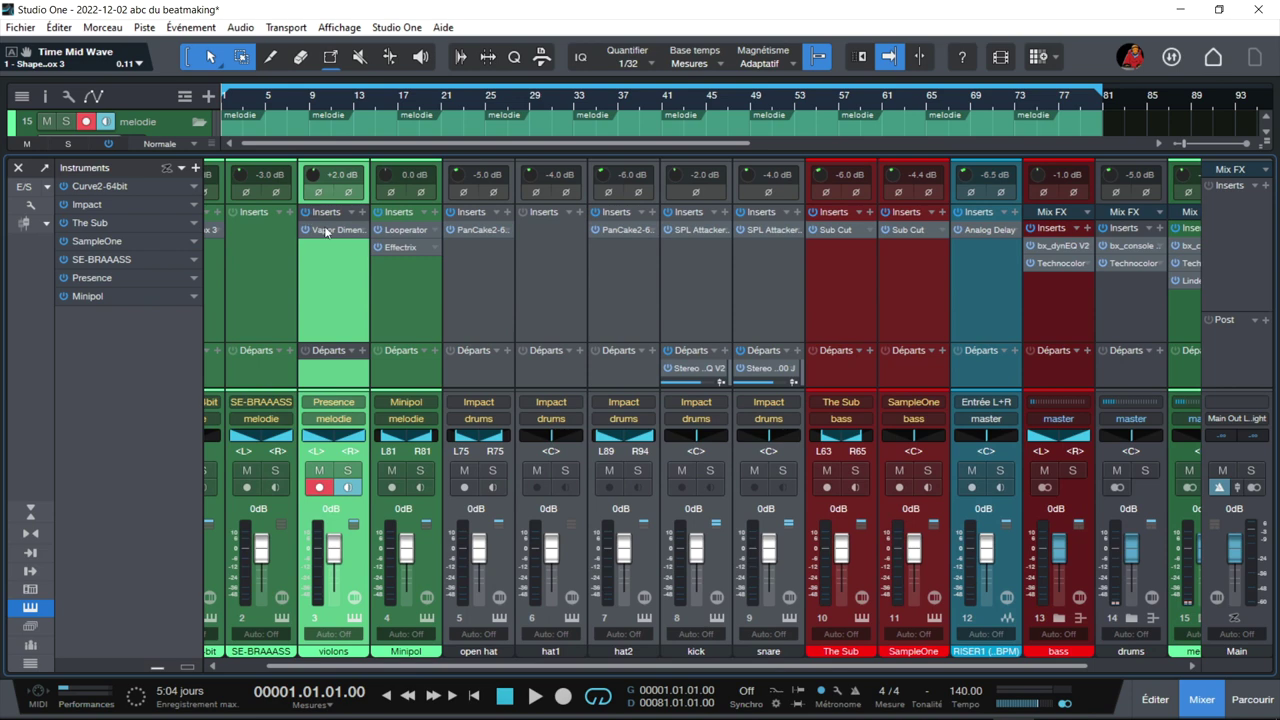
pyautogui.click(325, 232)
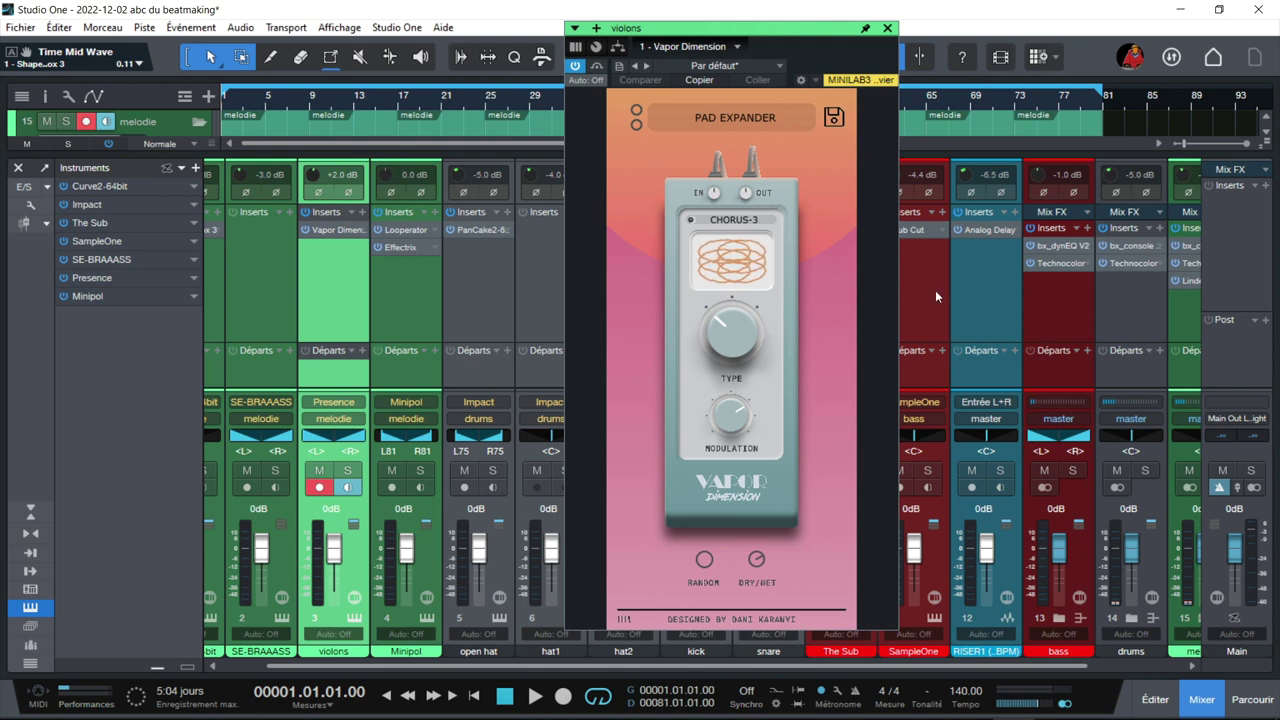
pyautogui.click(1062, 266)
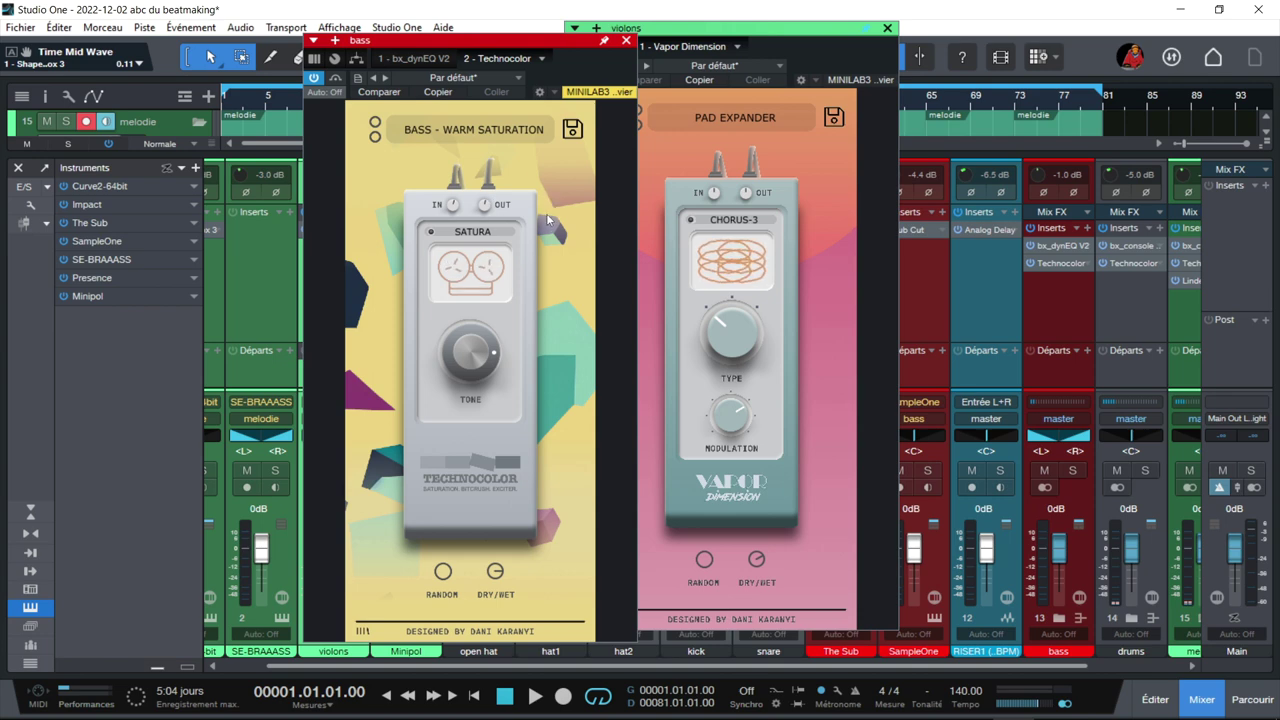
pyautogui.click(627, 42)
pyautogui.click(887, 28)
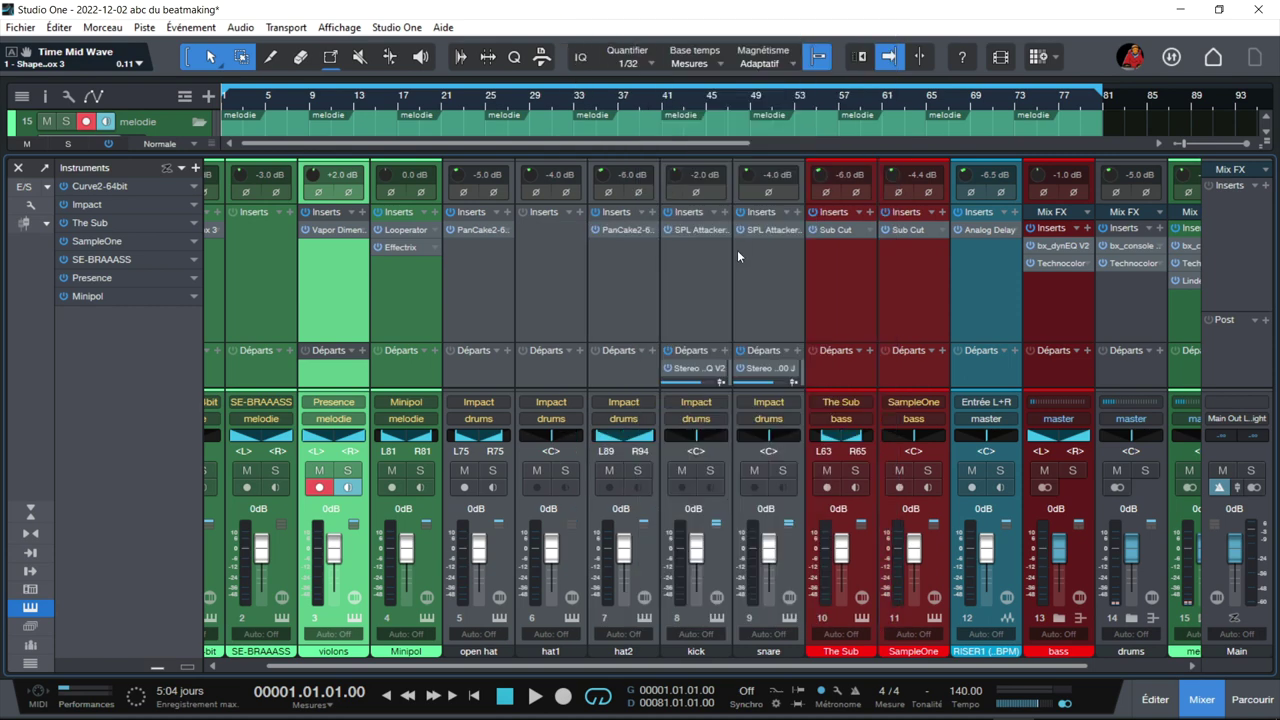
# Play the song from the start and check the arrangement and the mixer channels during playback
pyautogui.press('space')
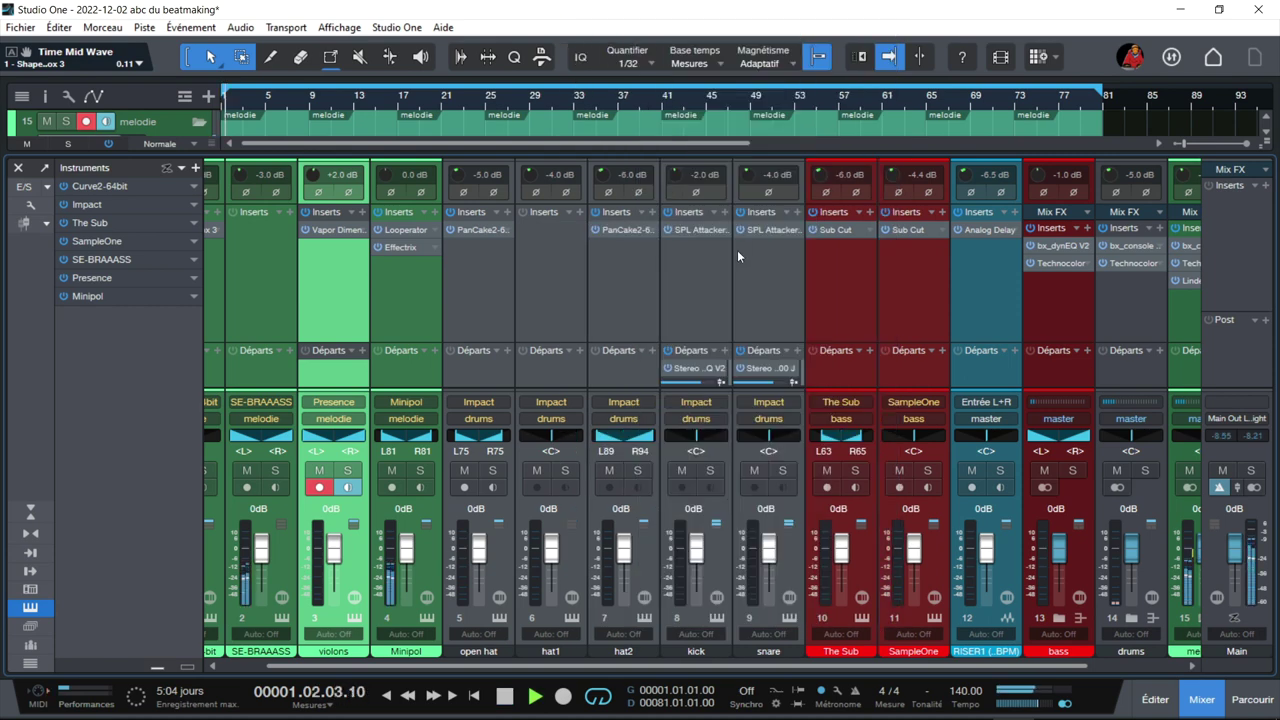
pyautogui.press('F3')
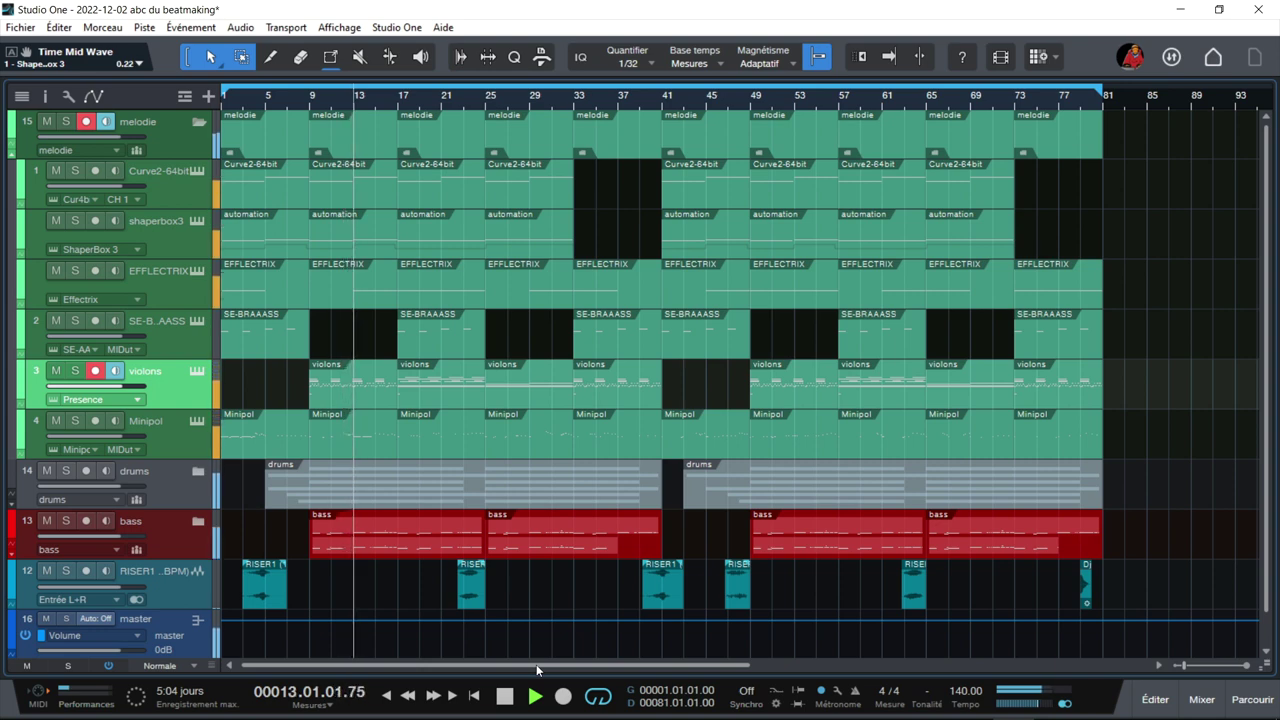
pyautogui.press('F3')
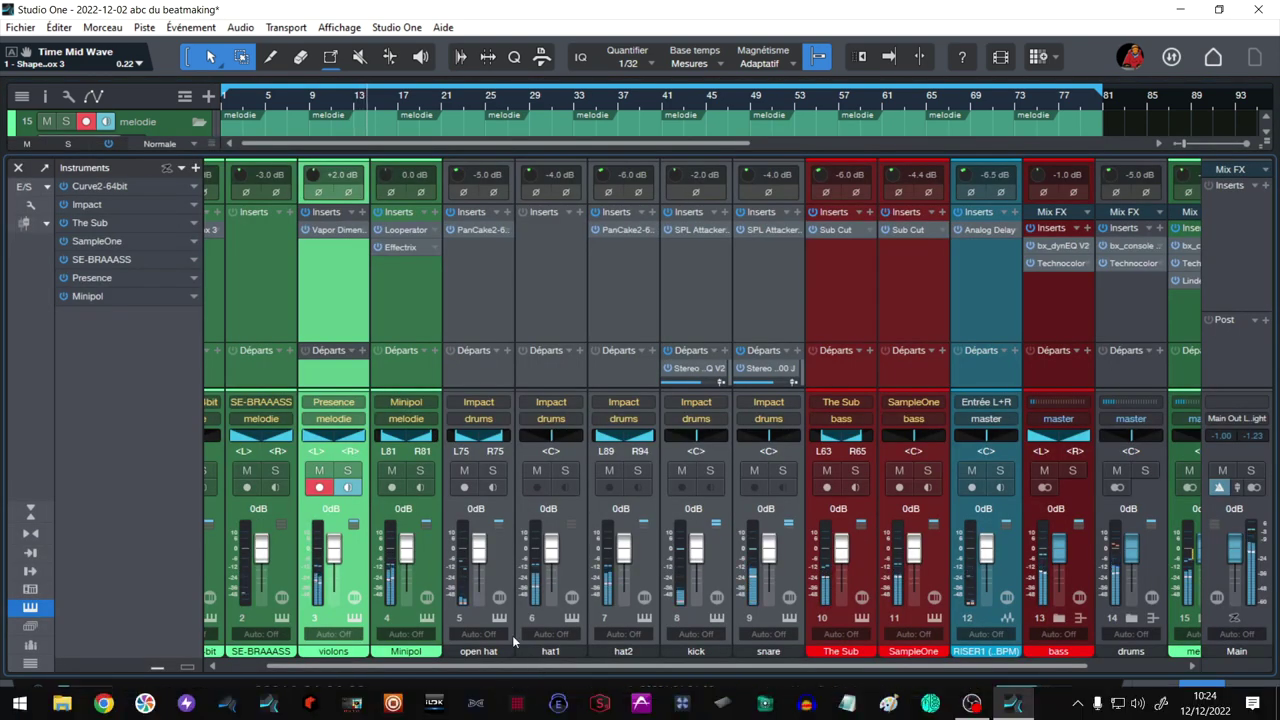
pyautogui.moveTo(465, 665); pyautogui.dragTo(422, 665)
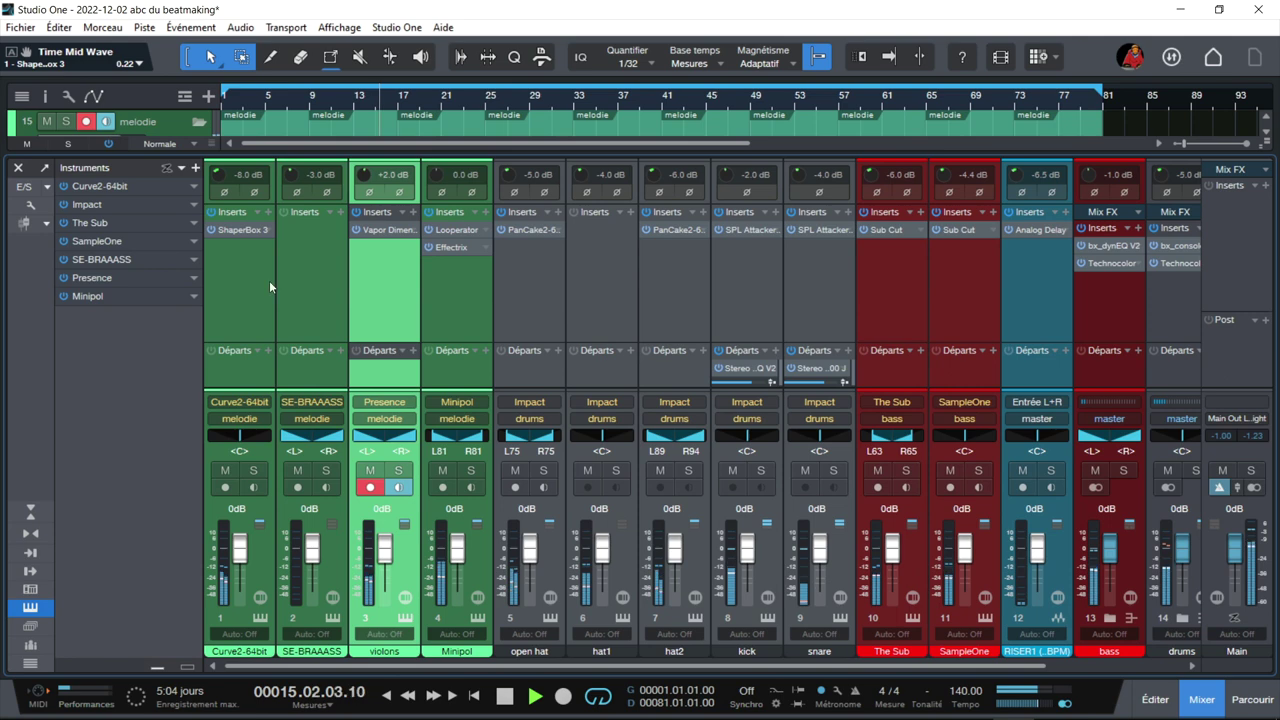
# During playback, inspect the inserts on the melodic channels: ShaperBox 3 on Curve2-64bit, Looperator on Minipol, Vapor Dimension on violons, and the SE-BRAAASS channel
pyautogui.click(244, 231)
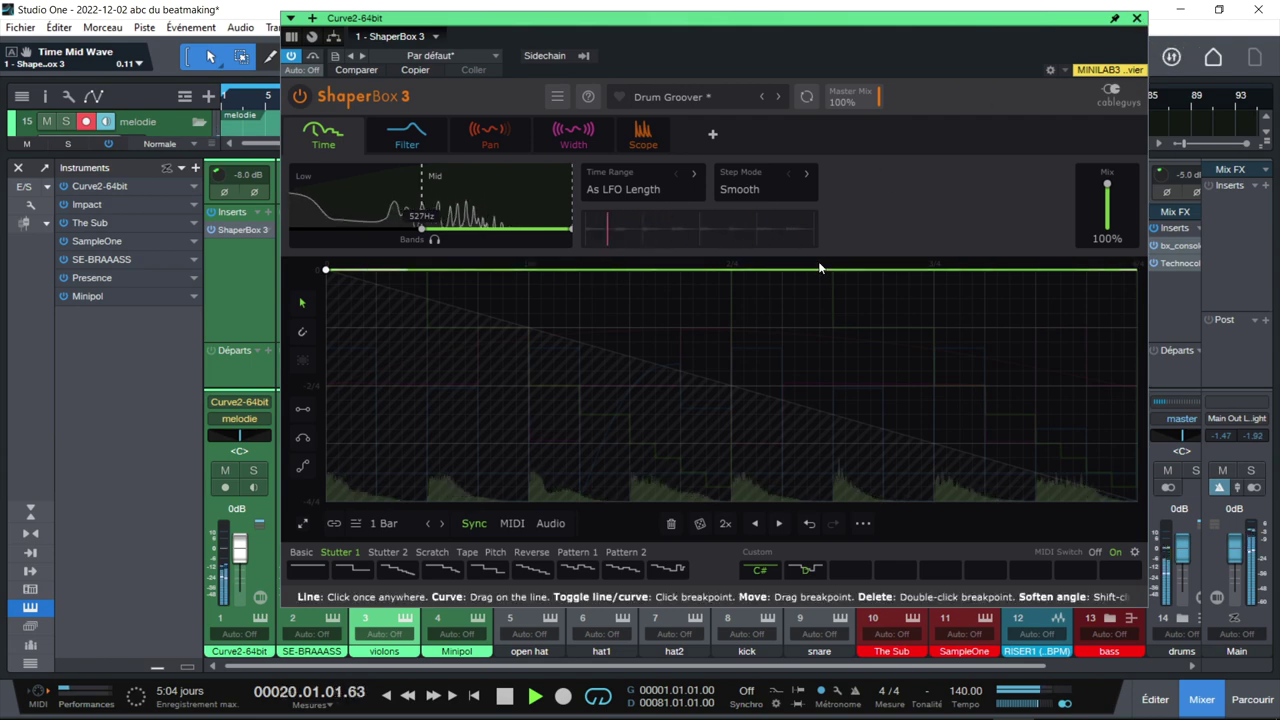
pyautogui.press('Up')
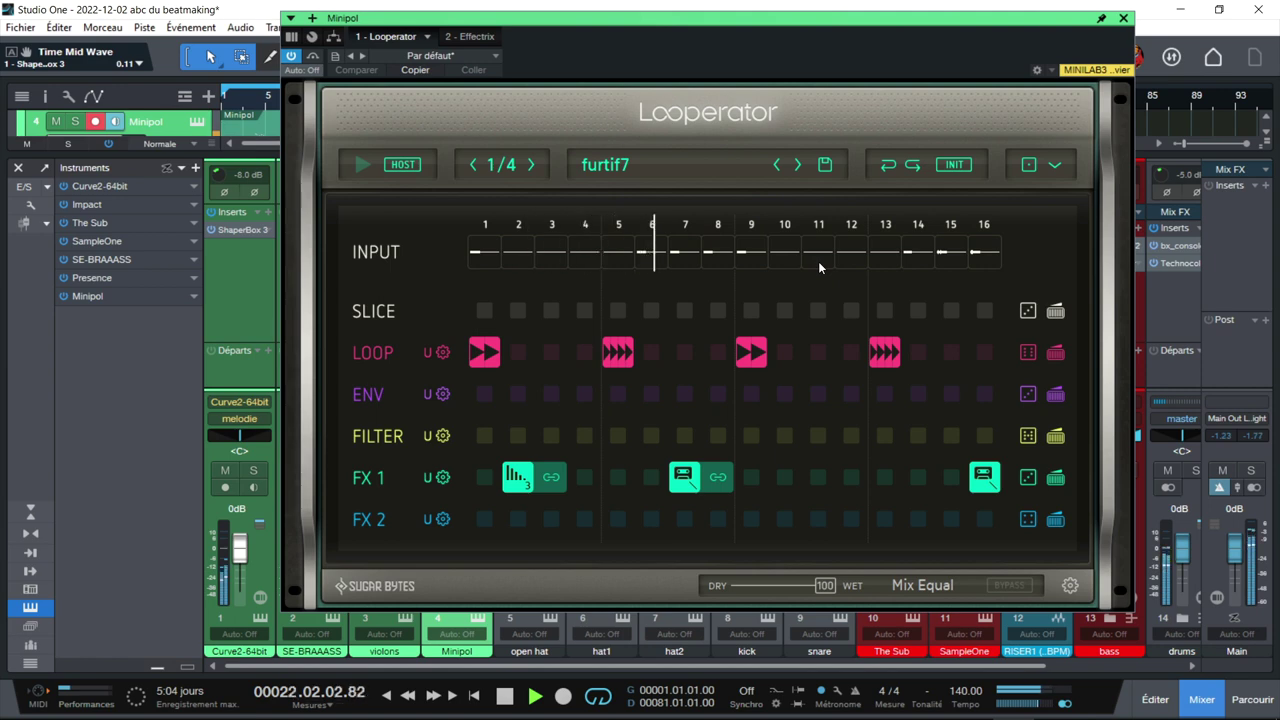
pyautogui.press('Up')
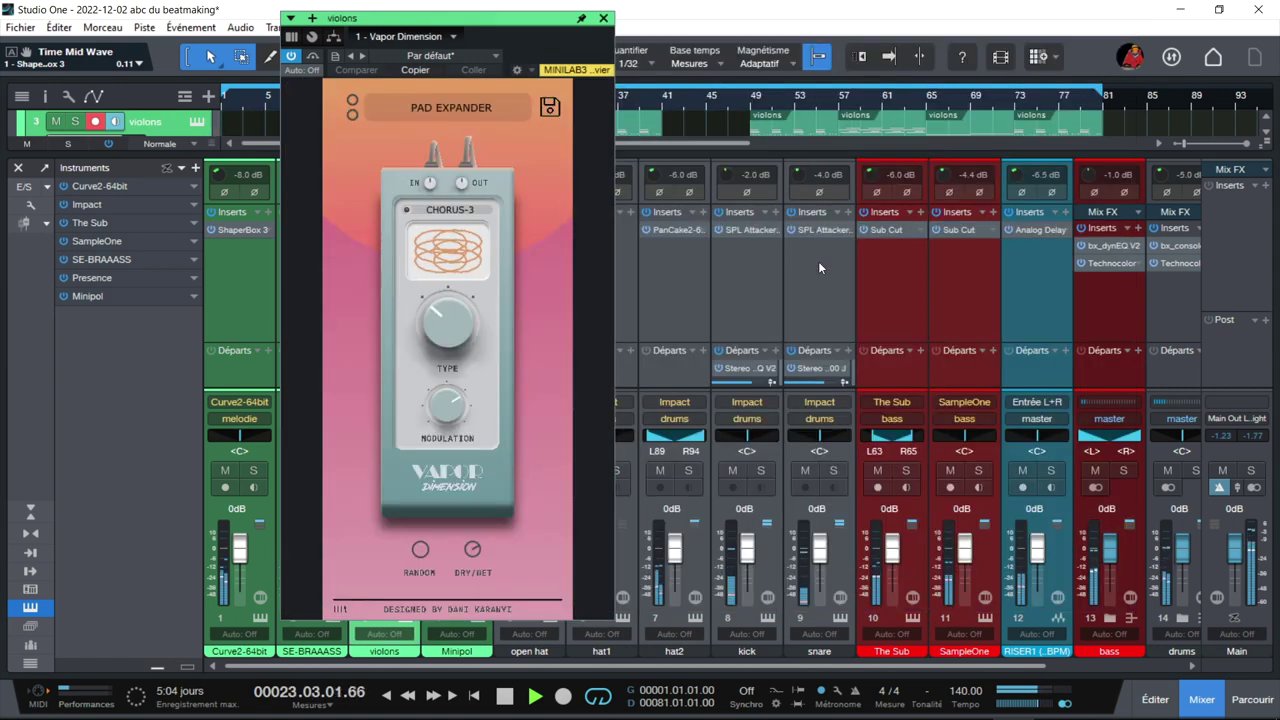
pyautogui.press('Up')
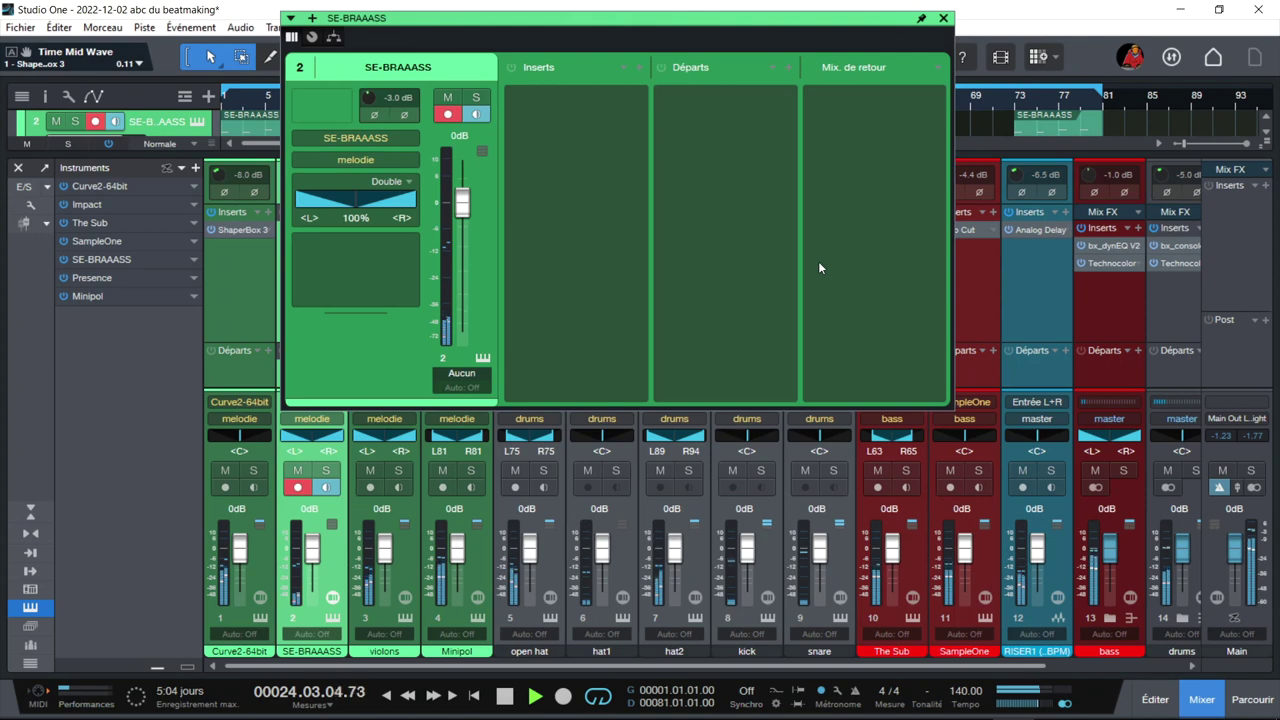
pyautogui.press('Down')
pyautogui.press('Down')
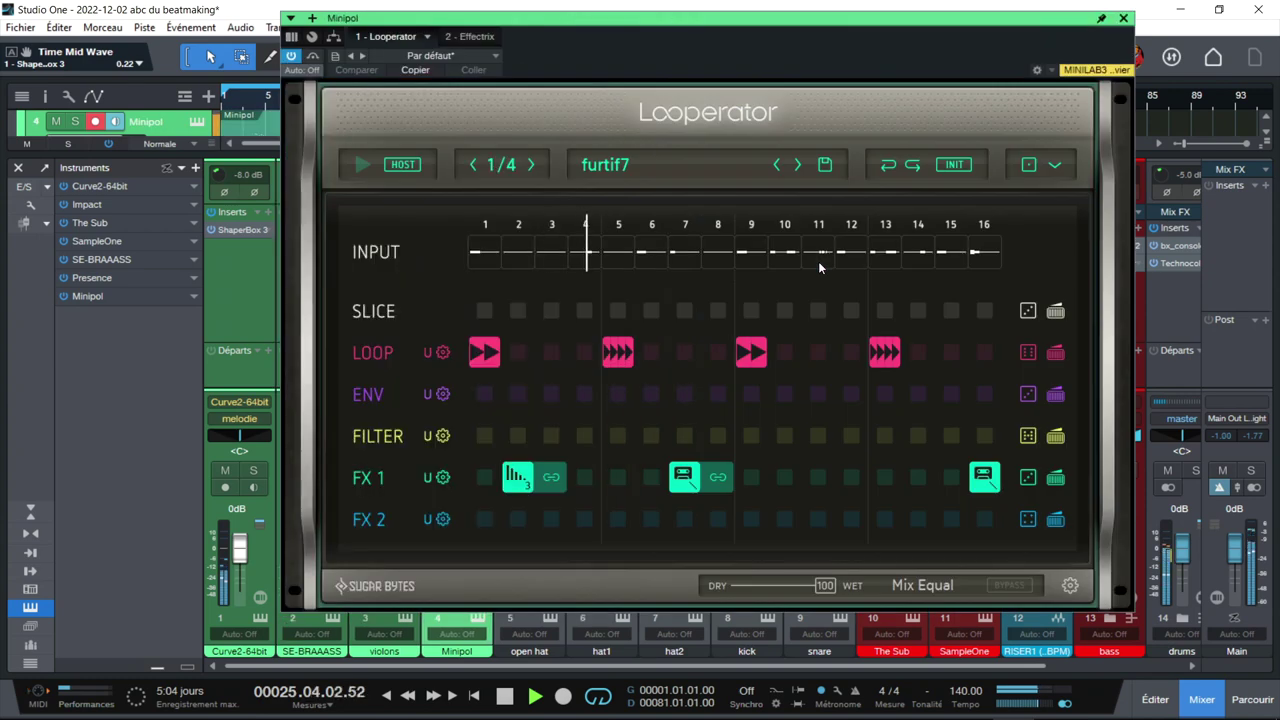
# Inspect the drum channels' inserts: PanCake2 on open hat and hat2, and SPL Attacker Plus on kick and snare
pyautogui.press('Down')
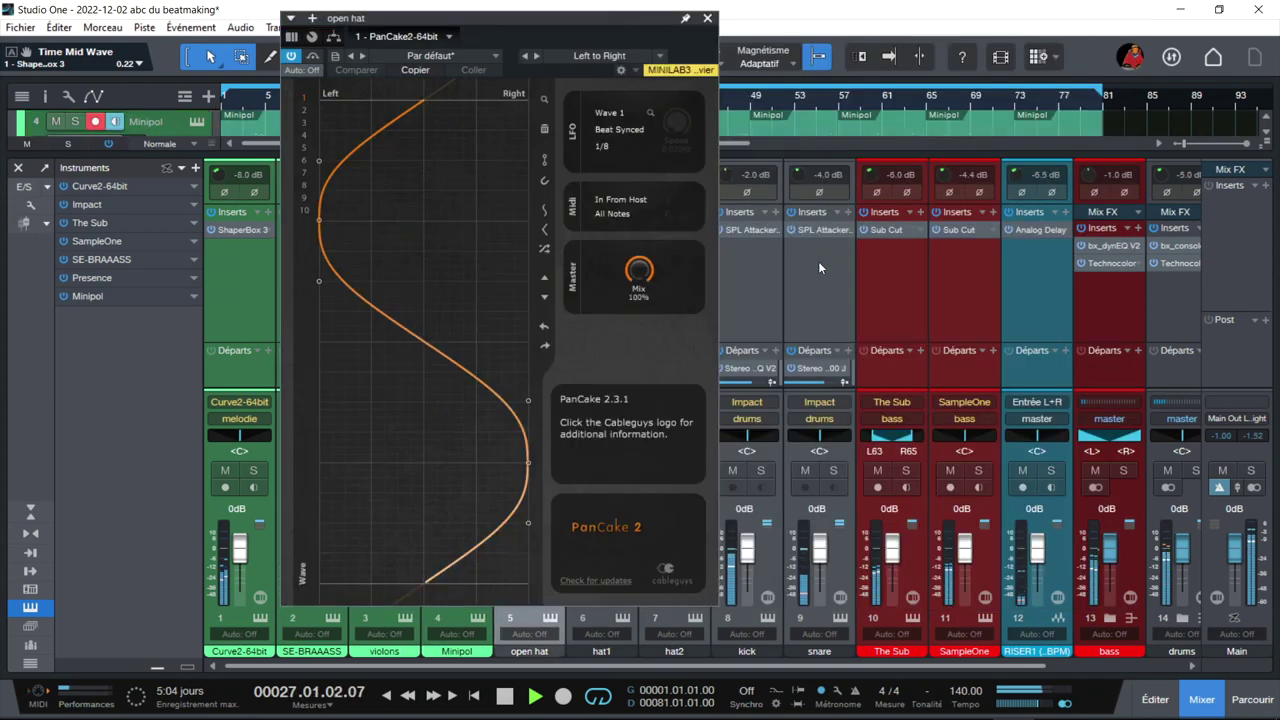
pyautogui.press('Down')
pyautogui.press('Down')
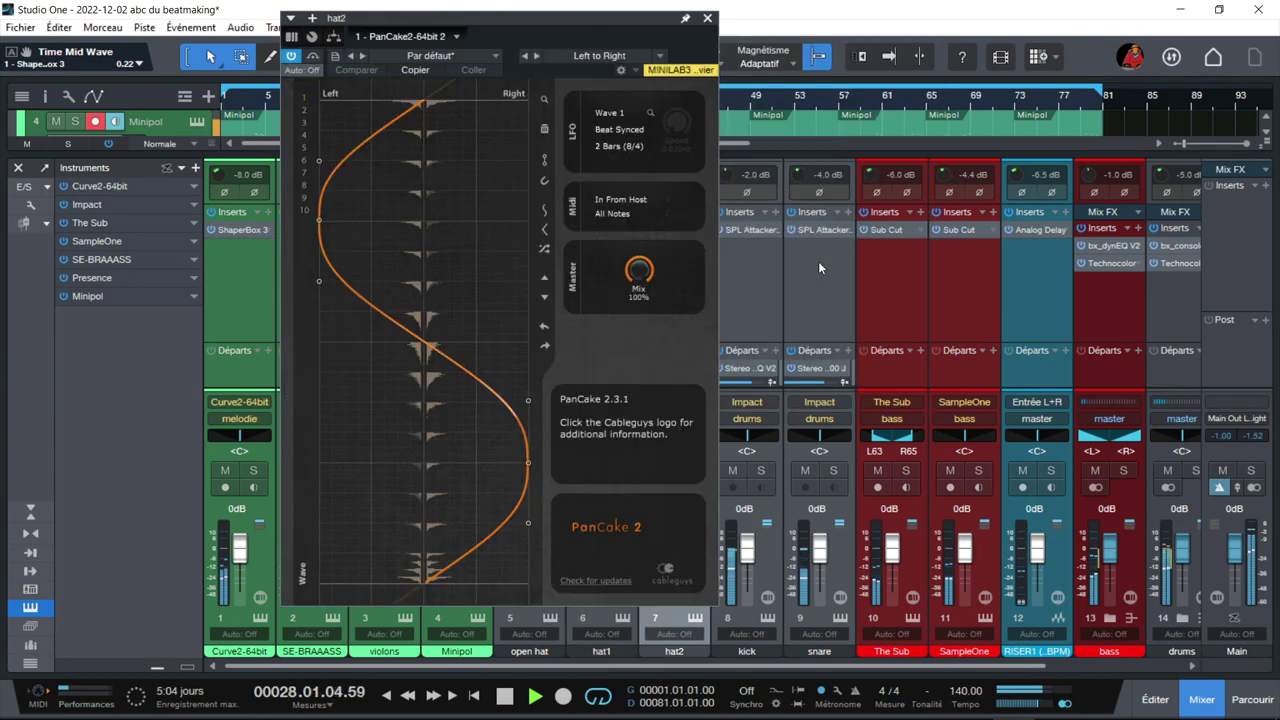
pyautogui.press('Down')
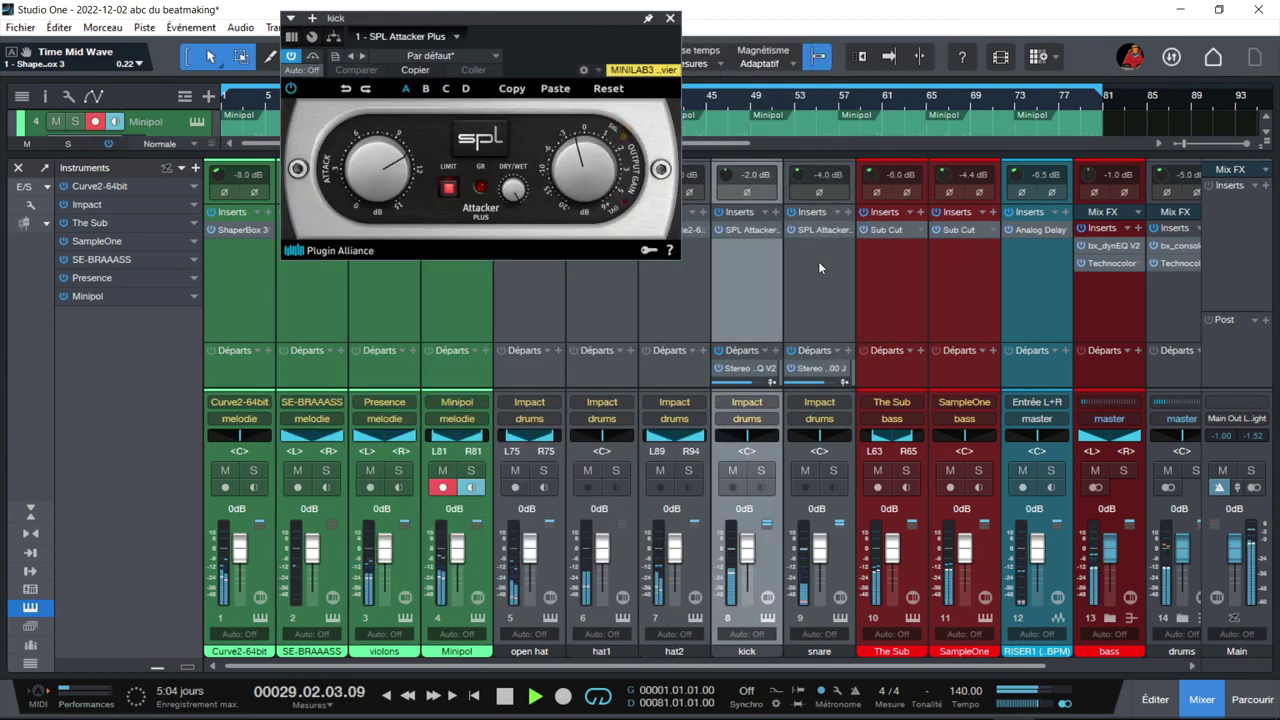
pyautogui.press('Down')
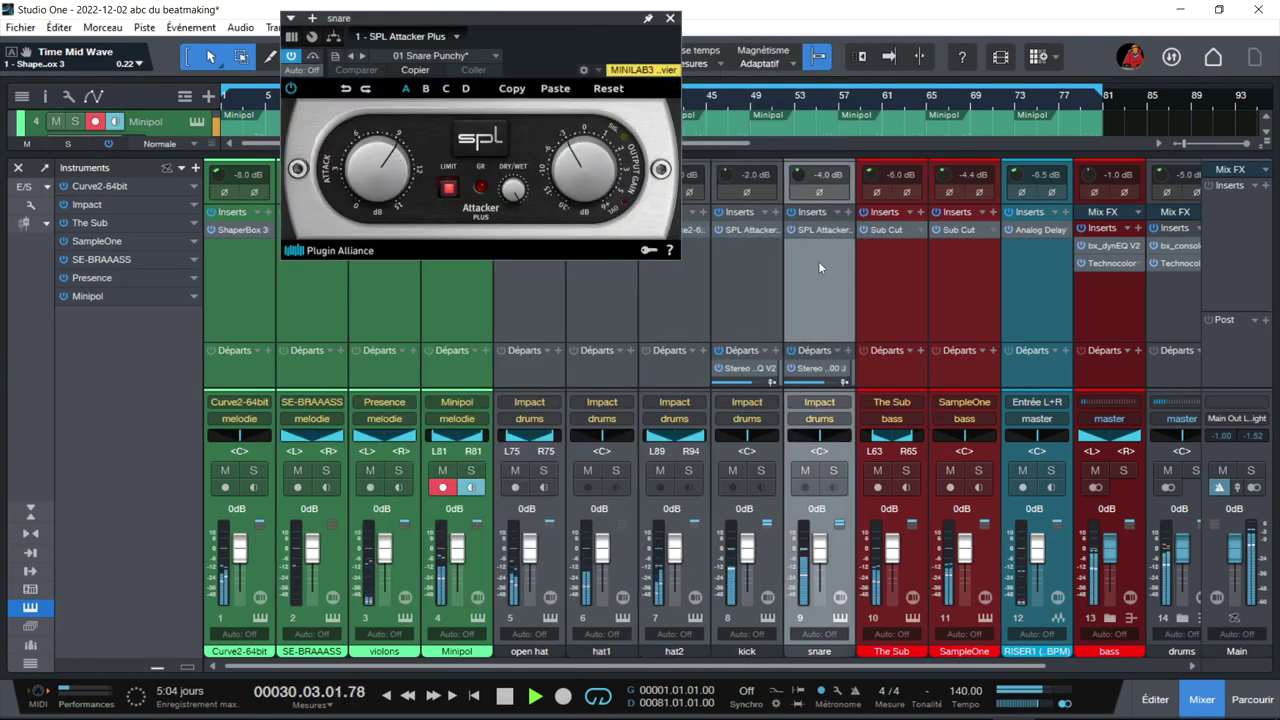
# Inspect Sub Cut on The Sub channel and Analog Delay on the riser channel
pyautogui.press('Down')
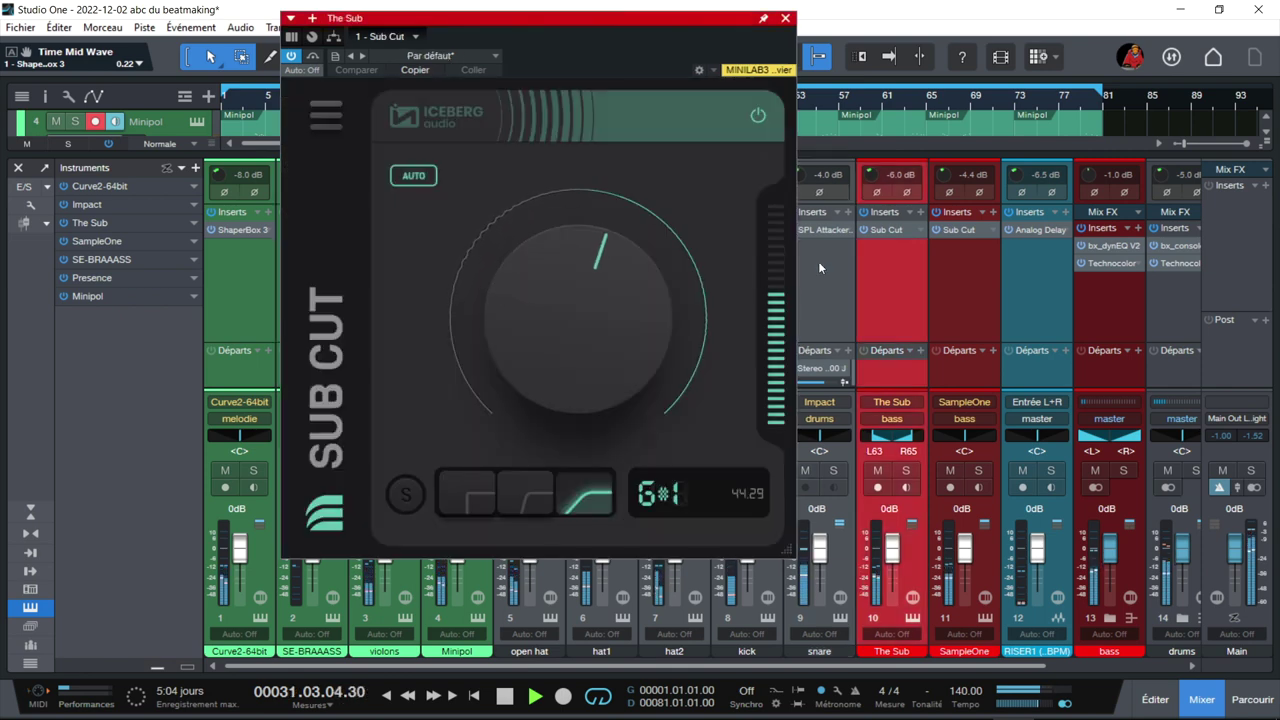
pyautogui.press('Down')
pyautogui.press('Down')
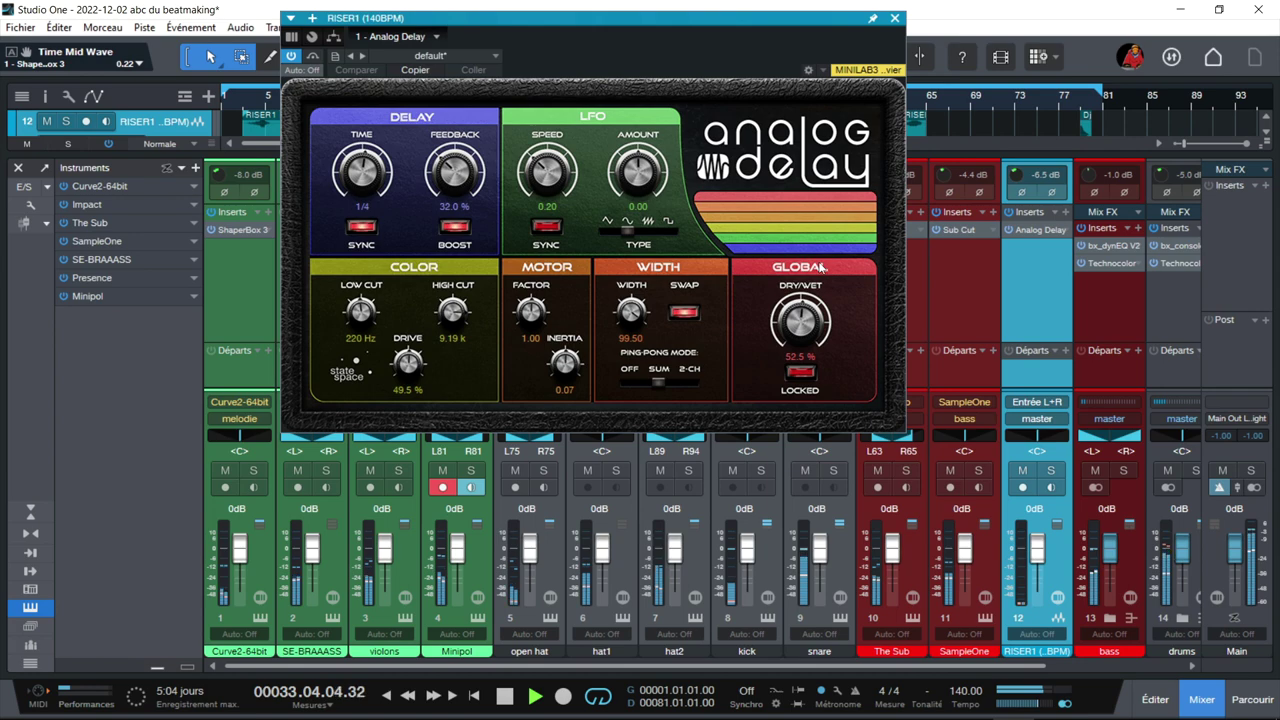
# Examine Technocolor and bx_dynEQ V2 on the bass bus, and Technocolor and bx_console SSL 4000 G on the drums bus
pyautogui.press('Down')
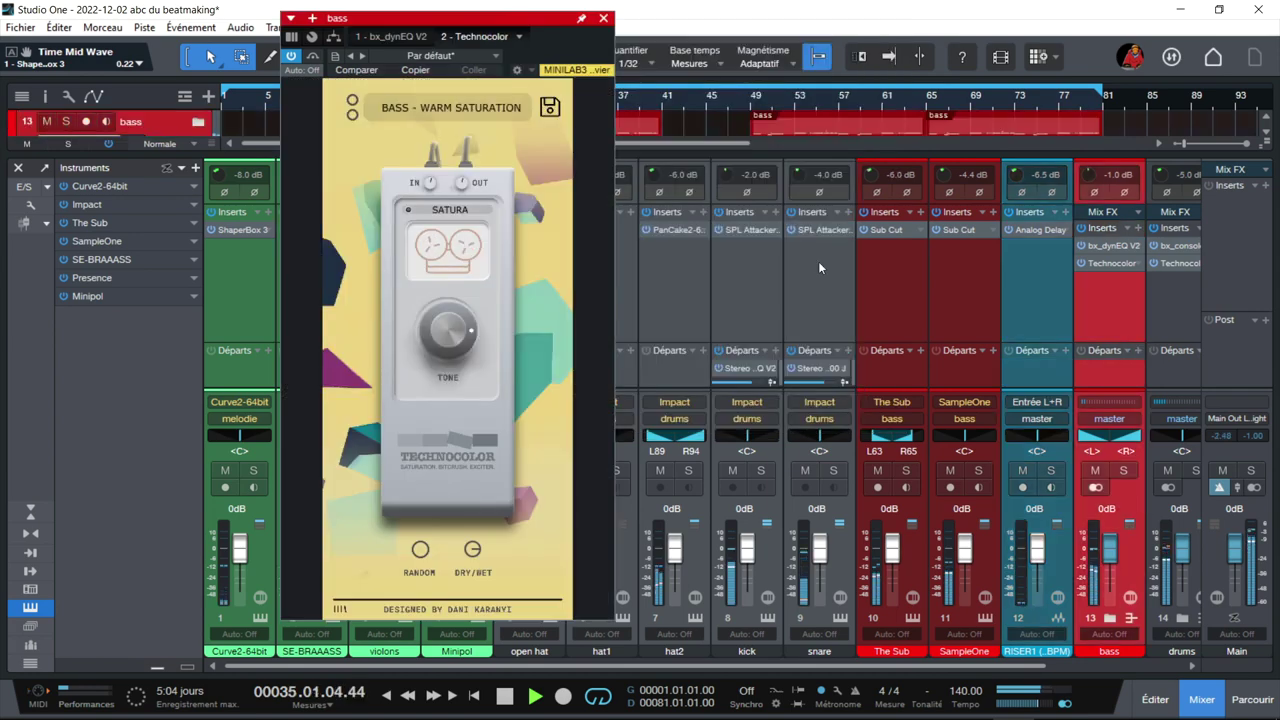
pyautogui.click(390, 36)
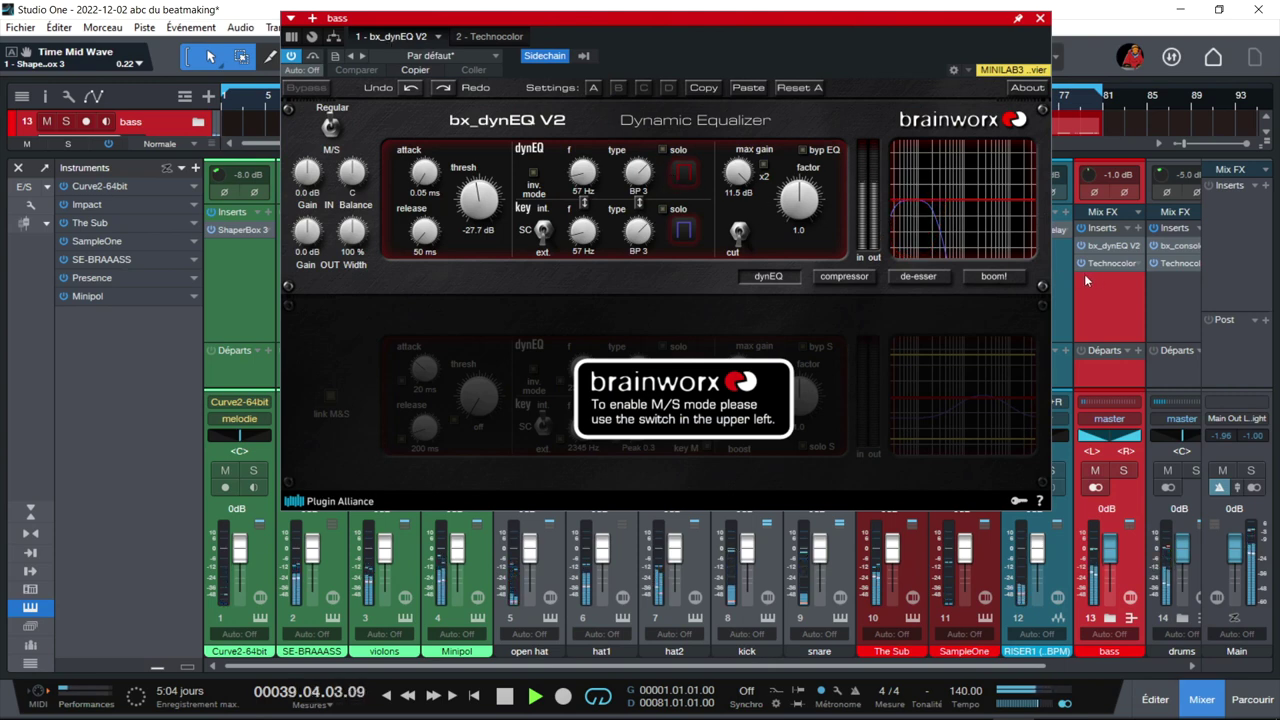
pyautogui.press('Down')
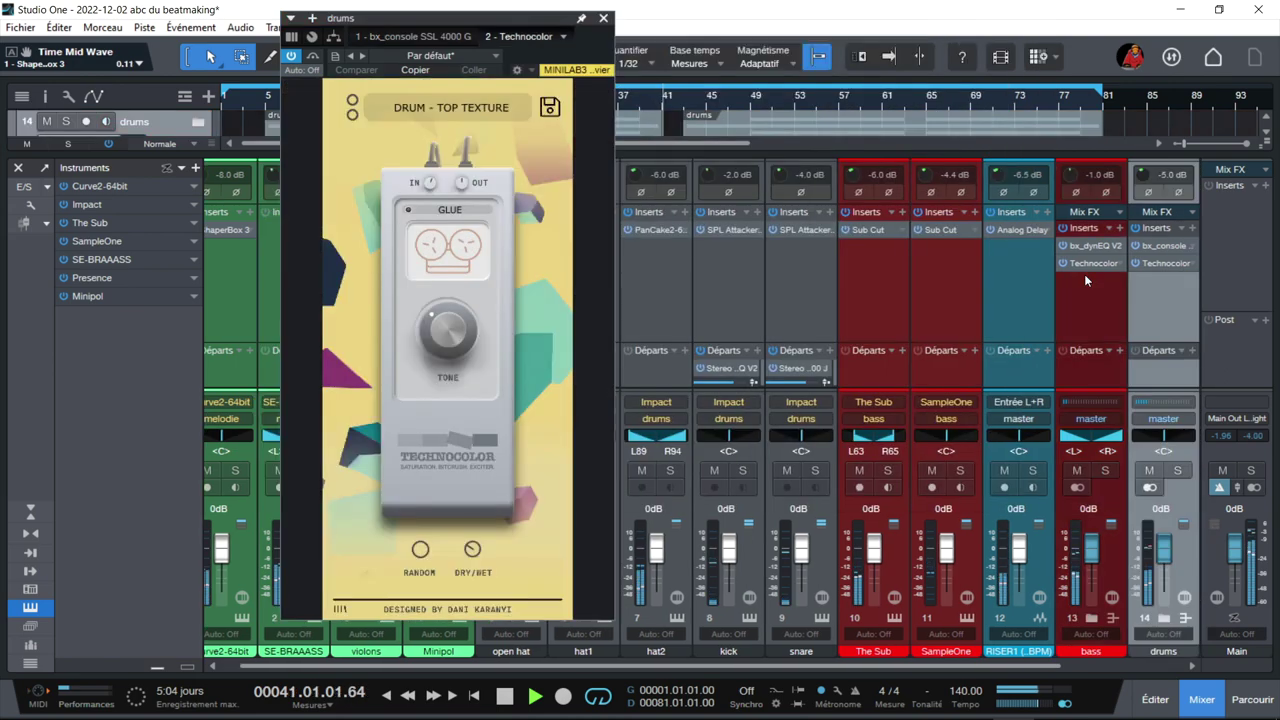
pyautogui.click(406, 36)
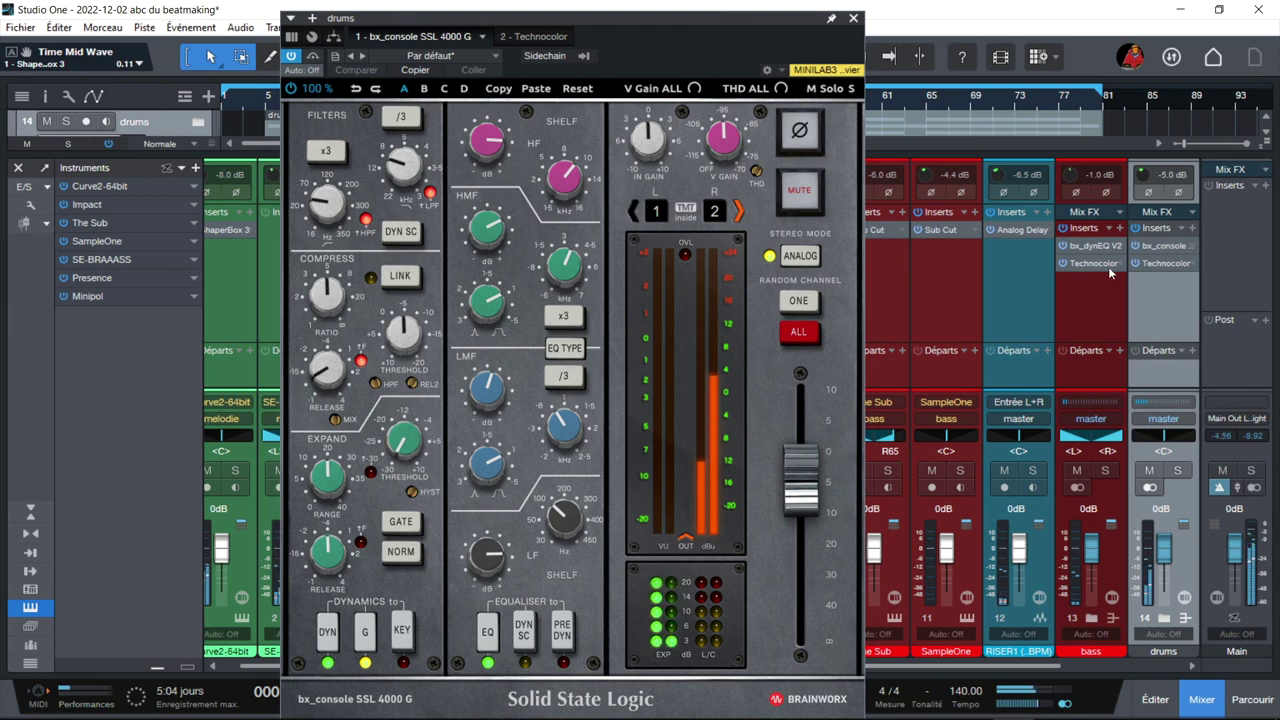
# Inspect the inserts on the melodie bus: bx_console SSL 9000 J, Technocolor and Lindell 902 De-esser
pyautogui.press('Down')
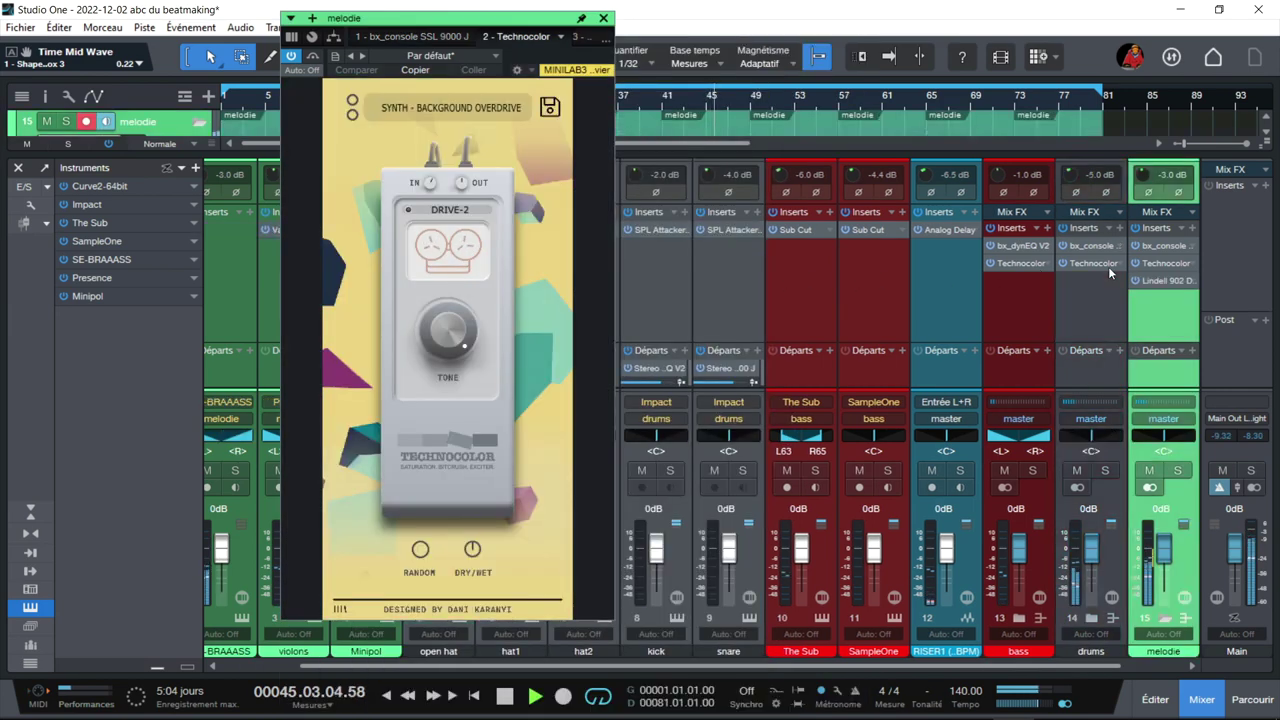
pyautogui.click(388, 37)
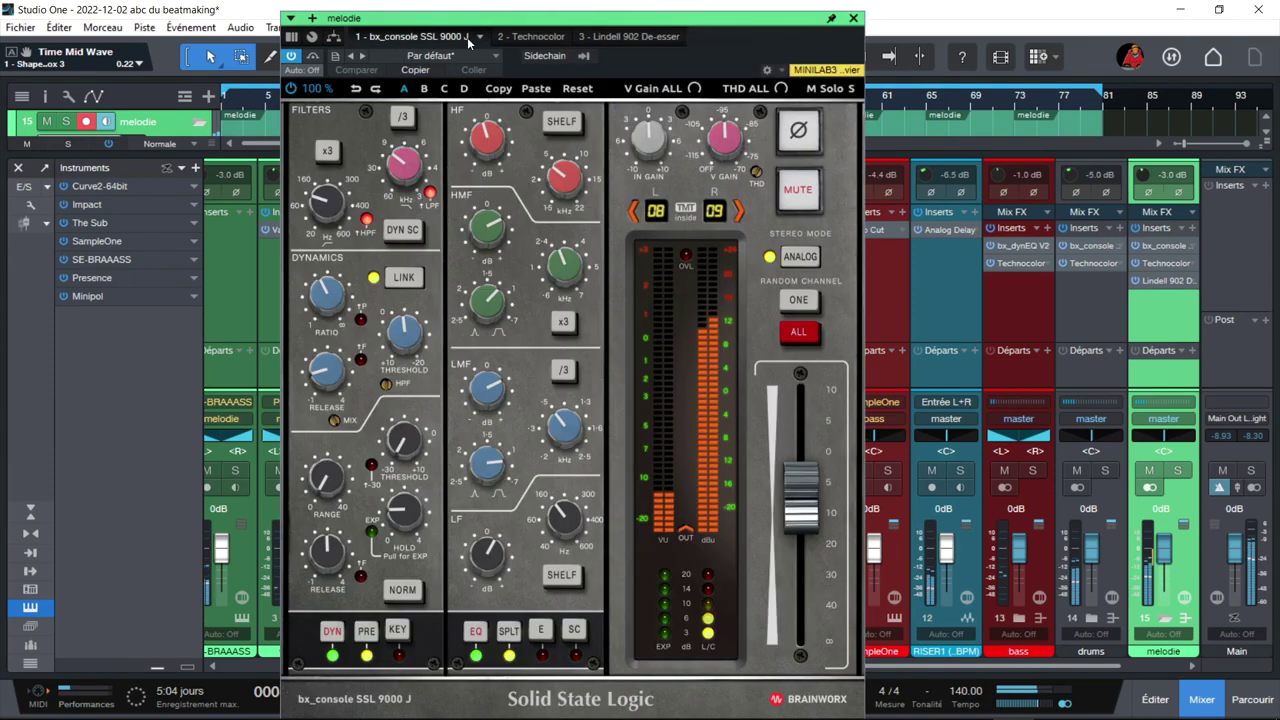
pyautogui.click(522, 37)
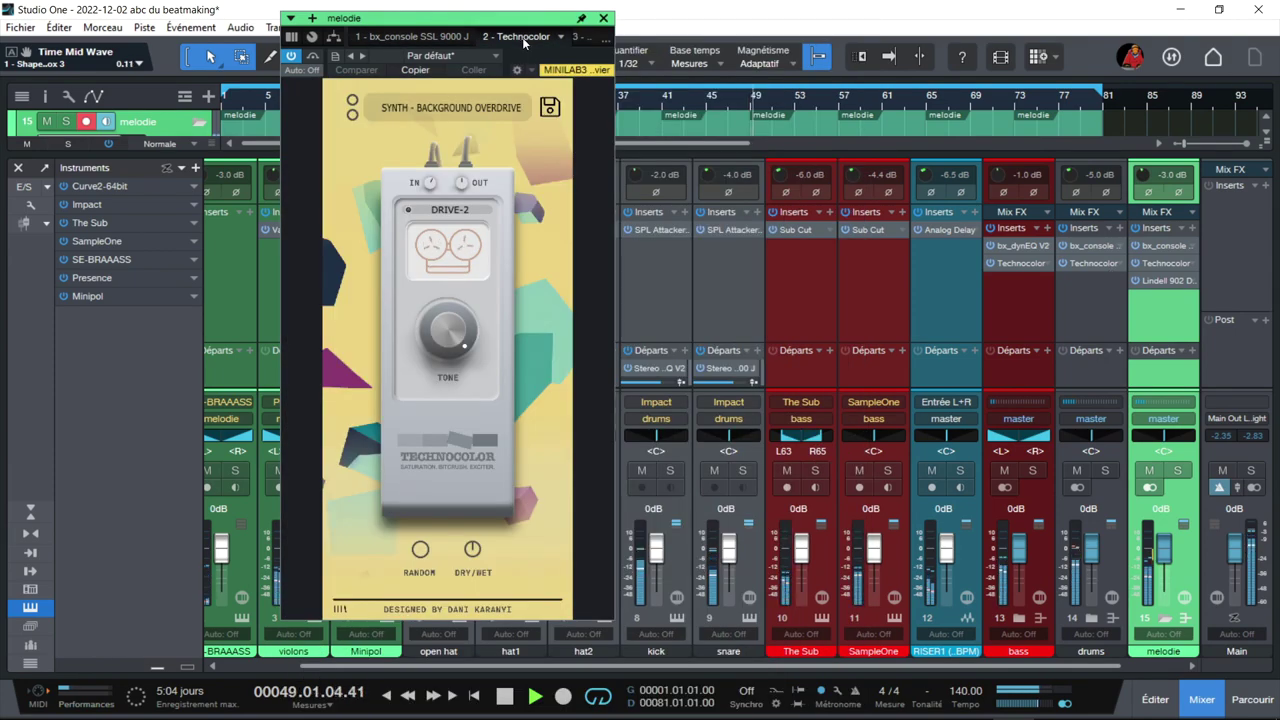
pyautogui.click(601, 38)
pyautogui.click(543, 96)
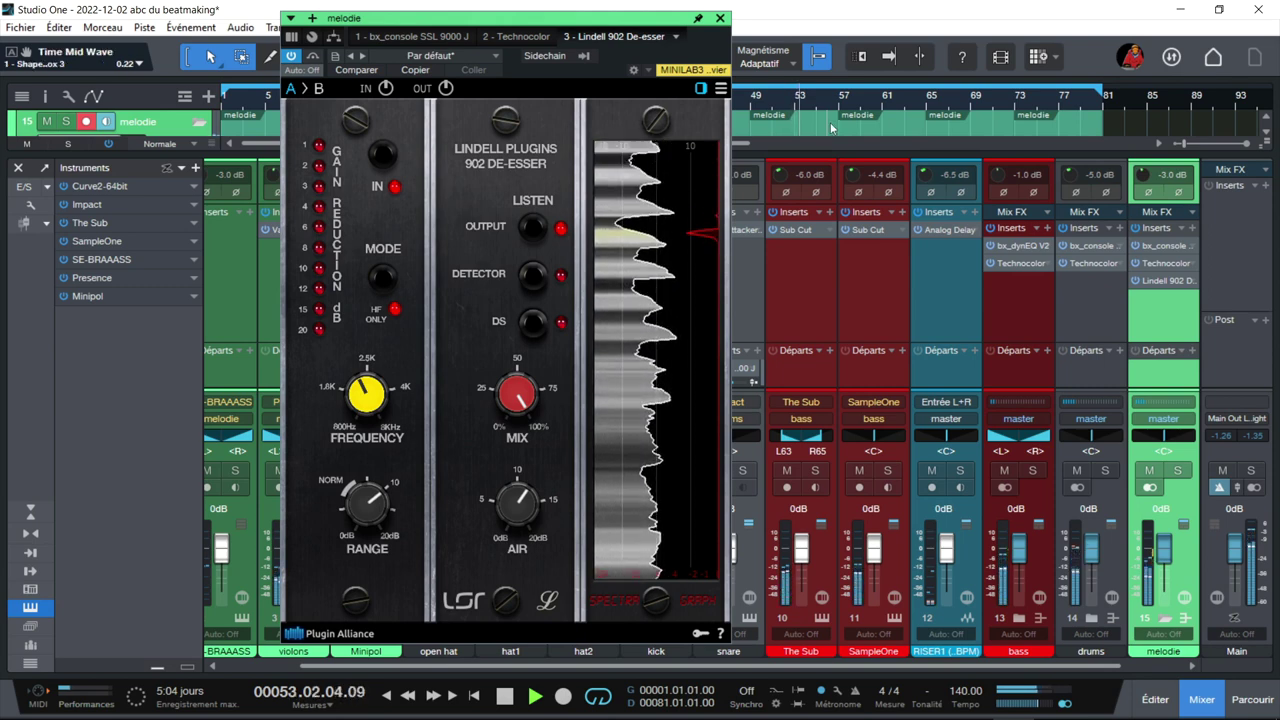
# Inspect the master bus inserts Comp DIODE-609, EQ SITRAL-295 with its visualizer, and Limiter, then stop playback
pyautogui.press('Down')
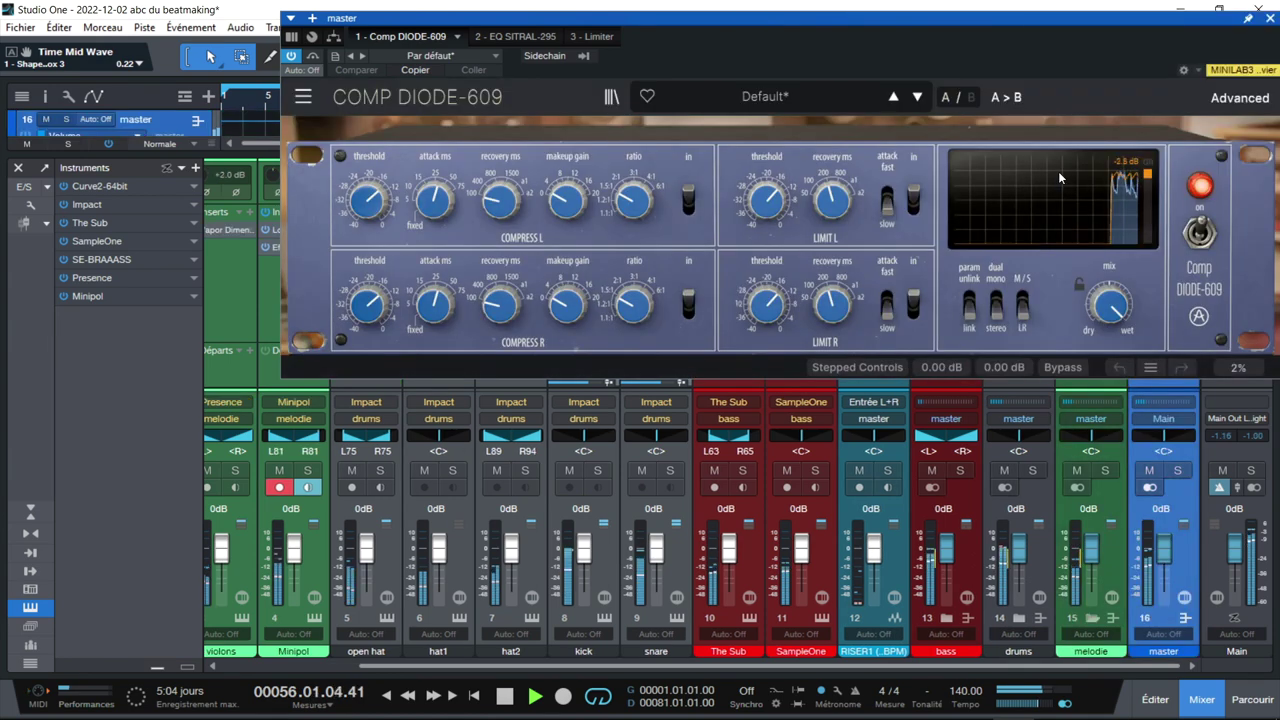
pyautogui.moveTo(1017, 25); pyautogui.dragTo(826, 45)
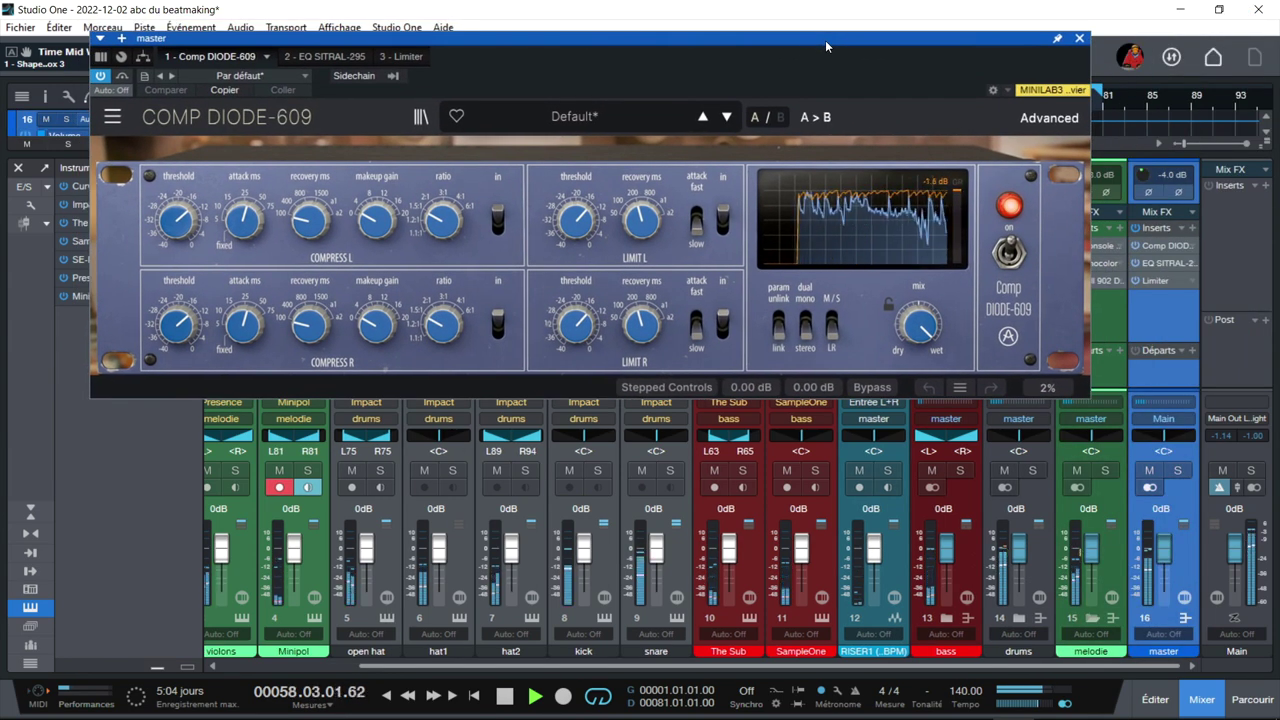
pyautogui.click(305, 57)
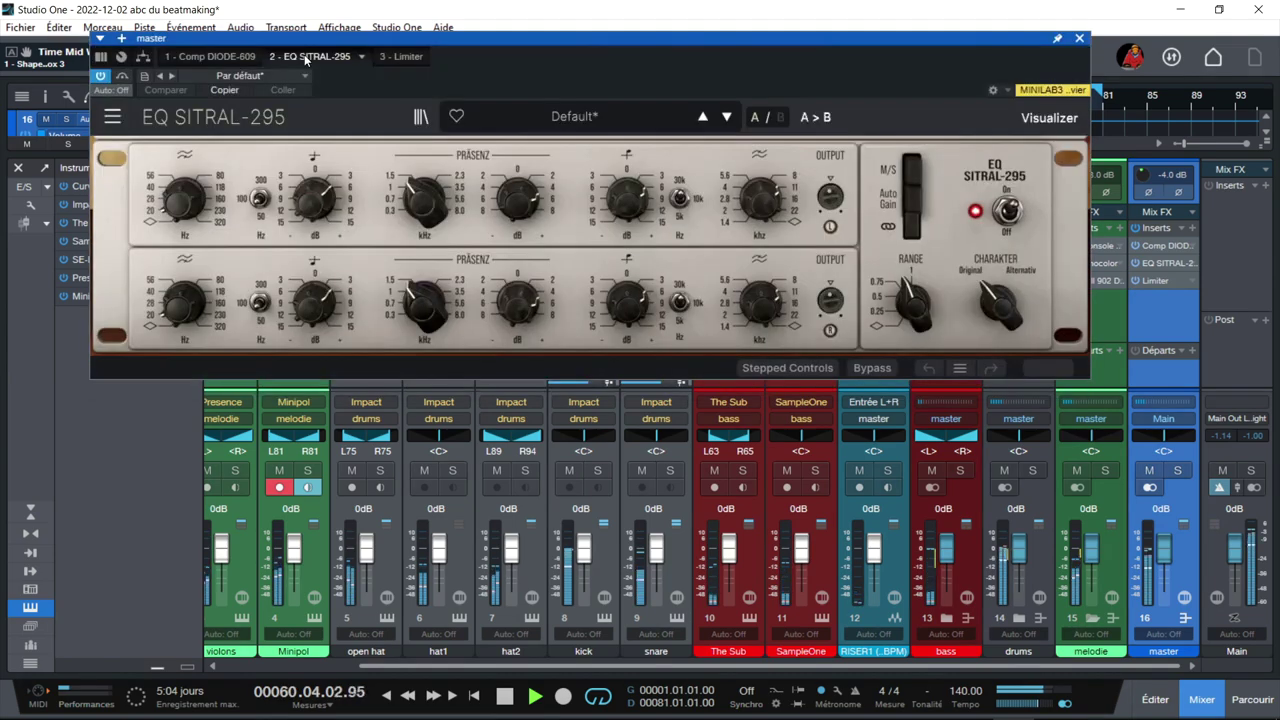
pyautogui.click(1040, 120)
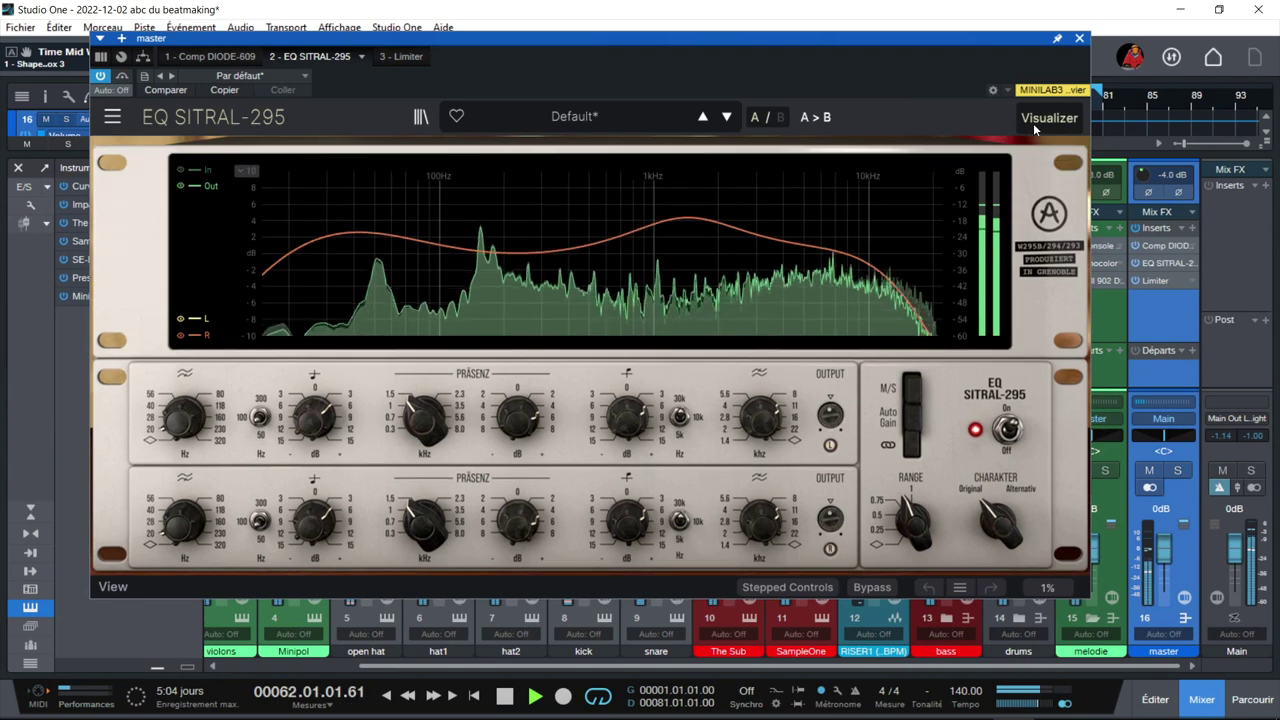
pyautogui.click(401, 57)
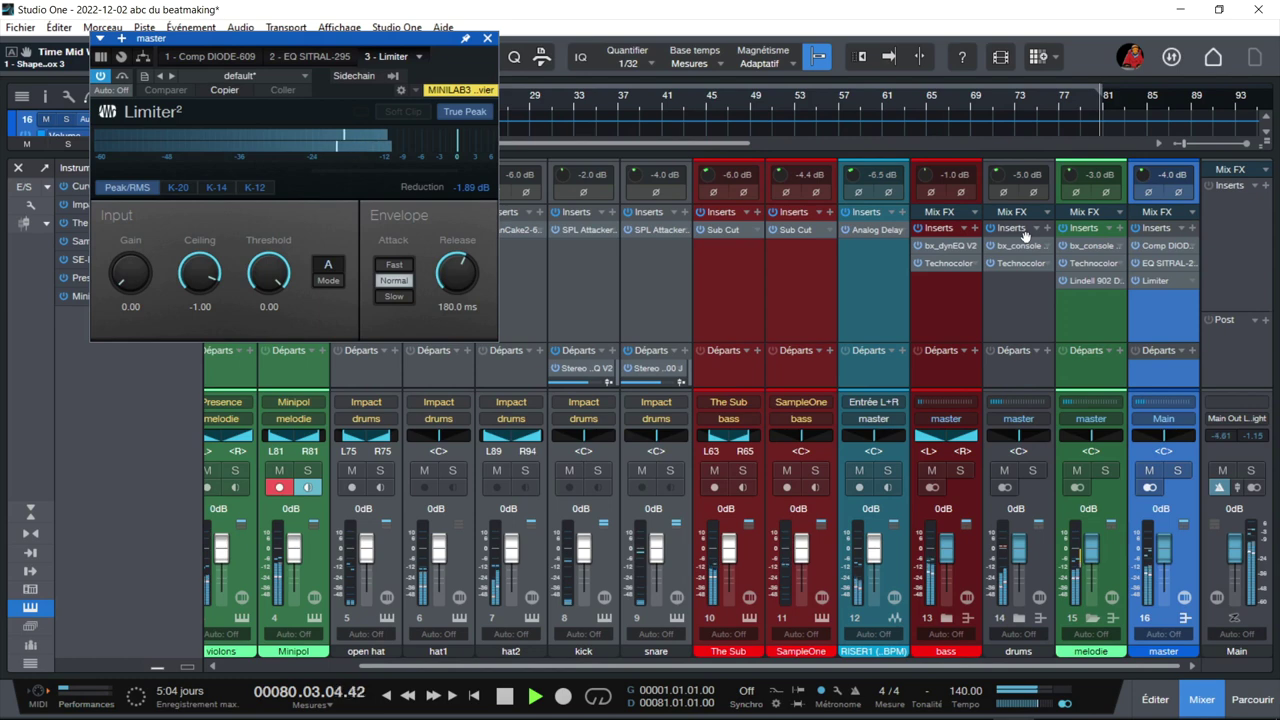
pyautogui.press('space')
pyautogui.press('f')
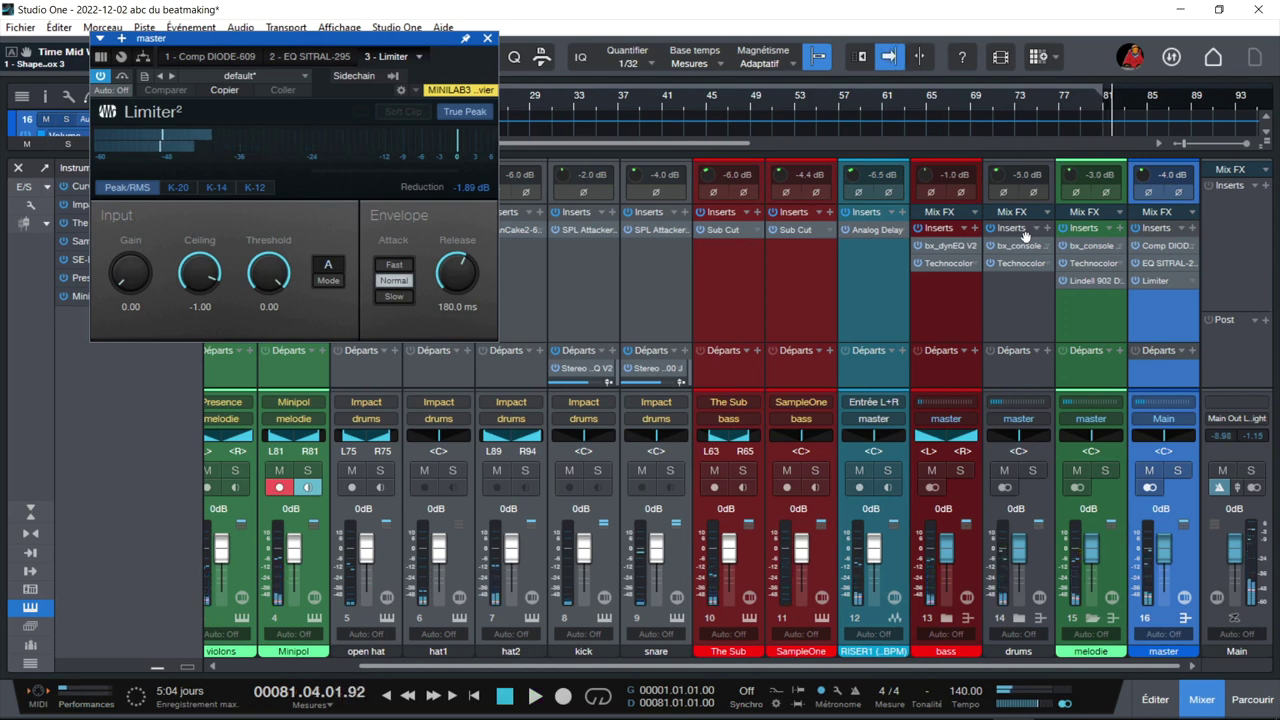
pyautogui.click(487, 38)
# Select the Minipol channel and view its Minipol synthesizer interface
pyautogui.hscroll(-3, 383, 670)
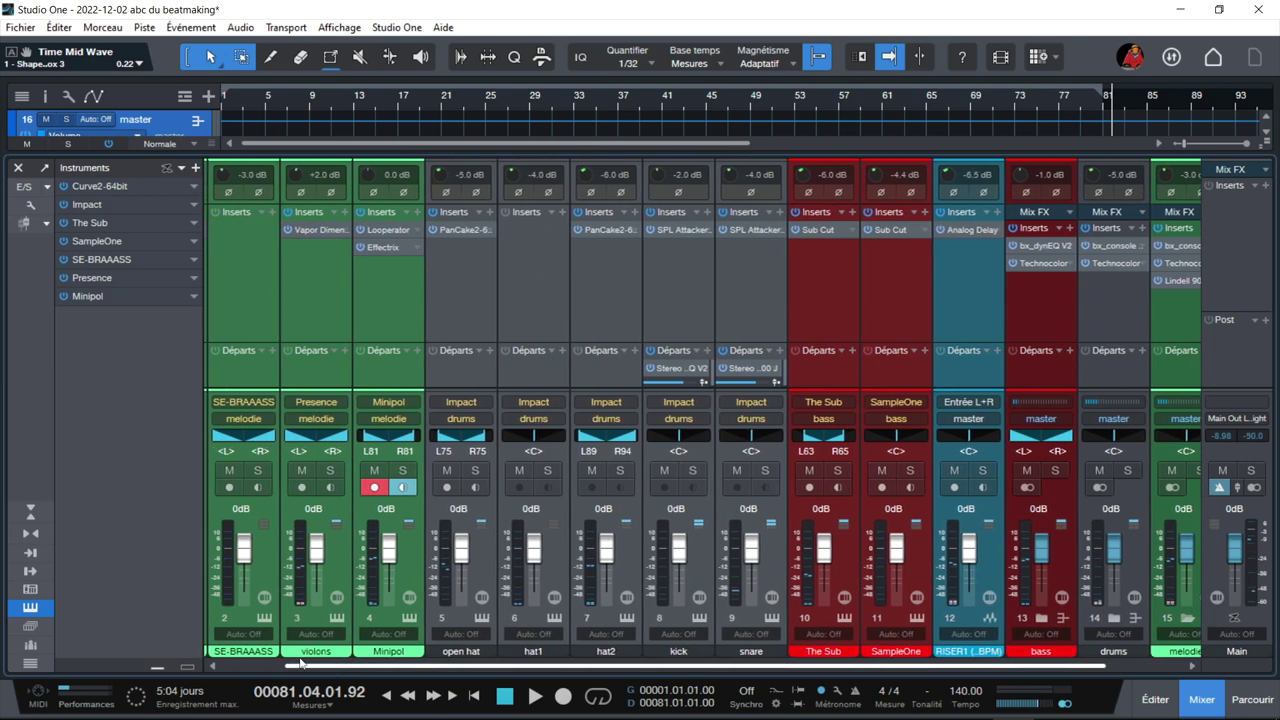
pyautogui.click(428, 520)
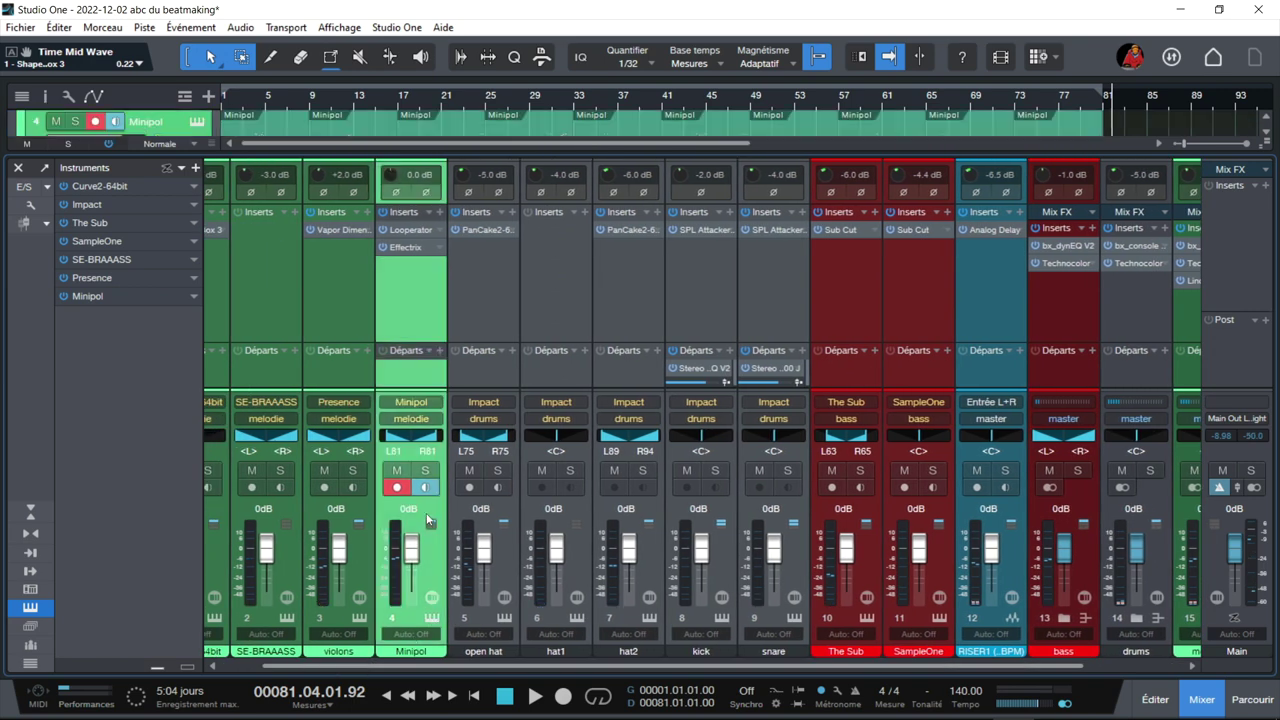
pyautogui.click(433, 619)
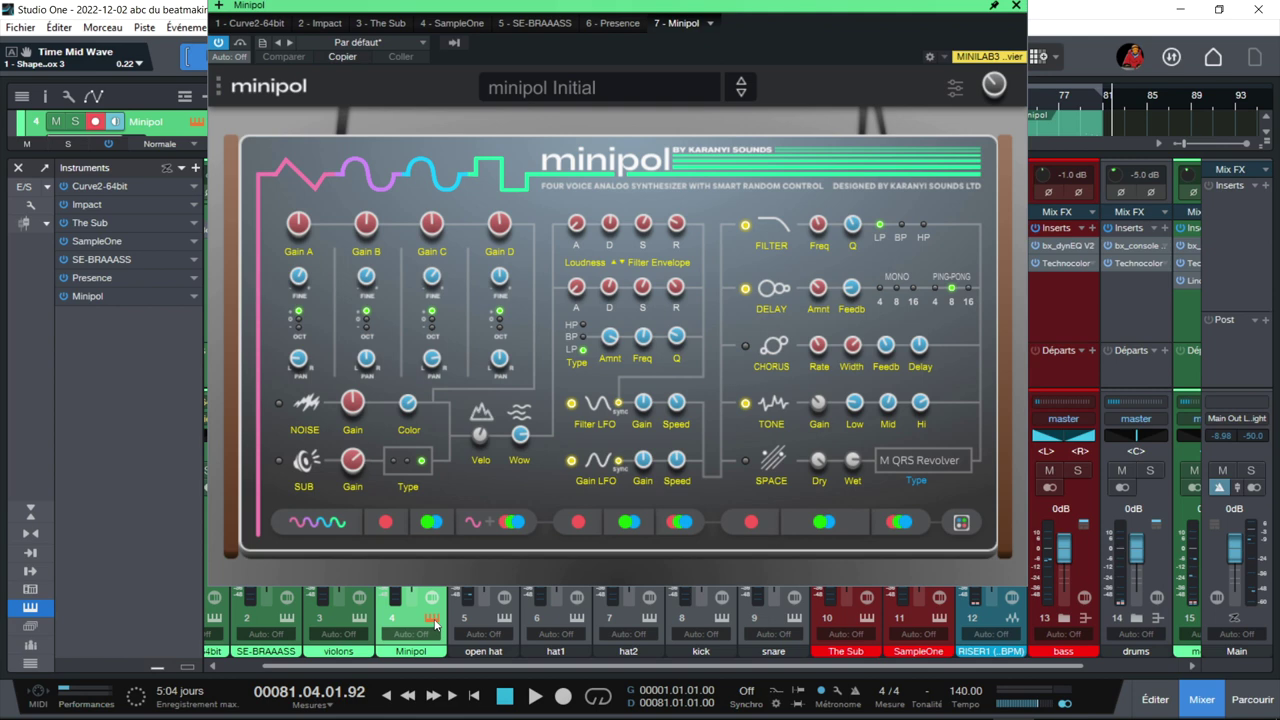
pyautogui.click(1017, 6)
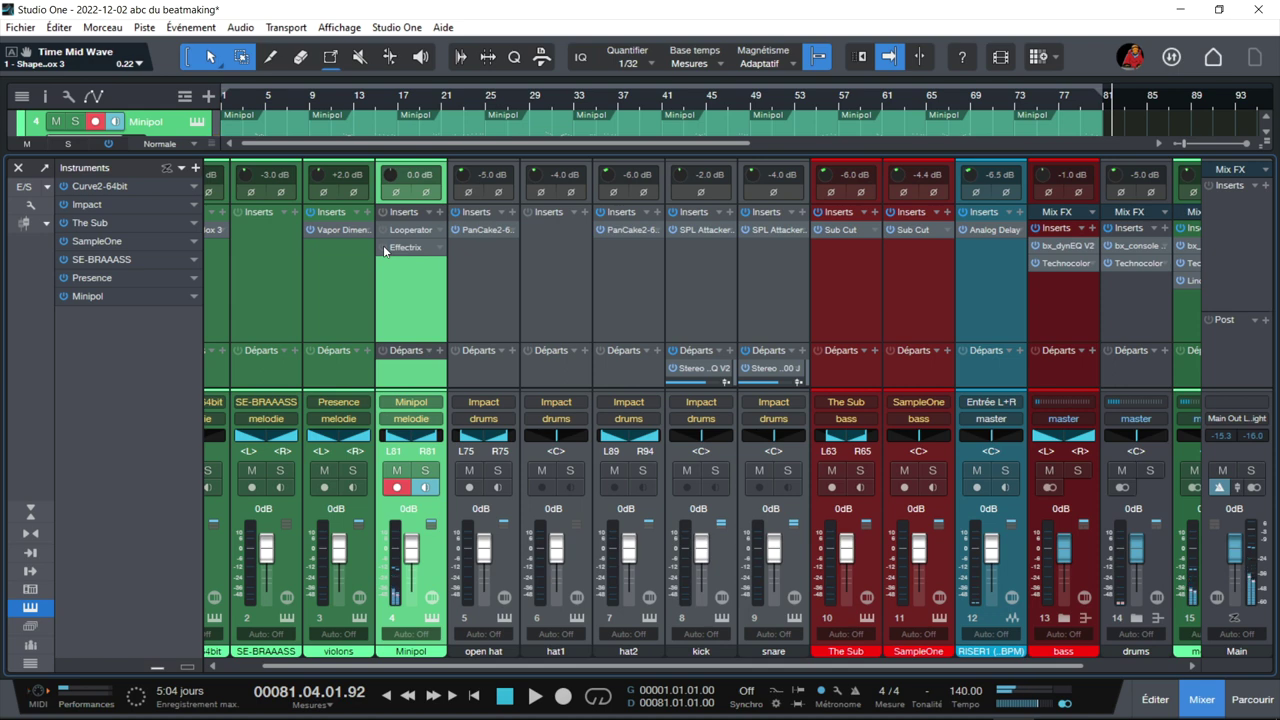
# Check the AA V Modulo preset among the Rapture sound set's Leads in Minipol's preset browser
pyautogui.click(433, 622)
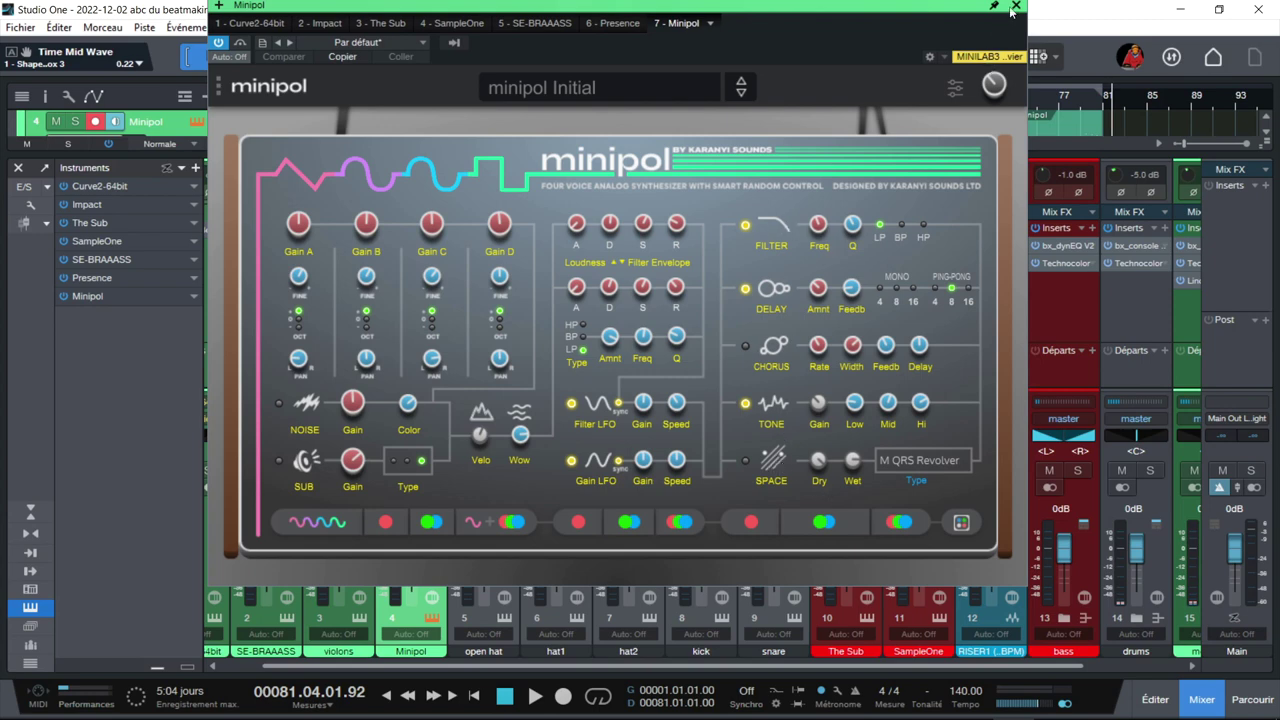
pyautogui.click(620, 88)
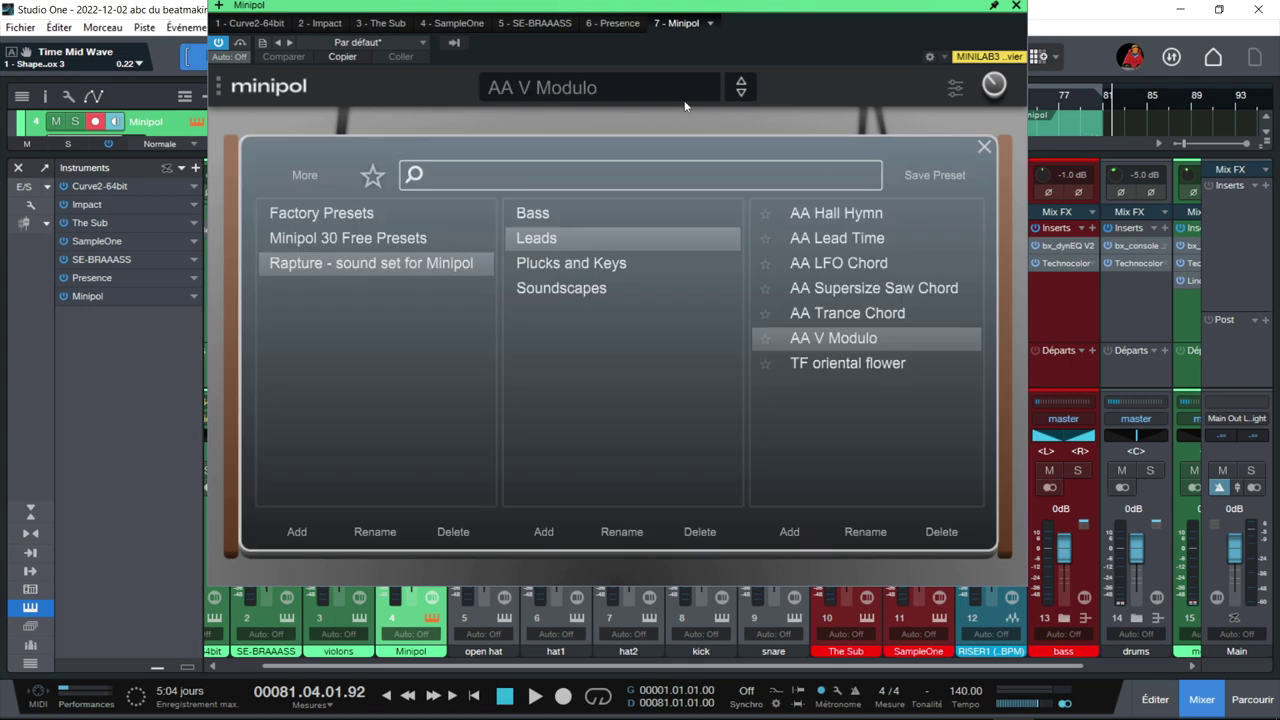
pyautogui.click(632, 94)
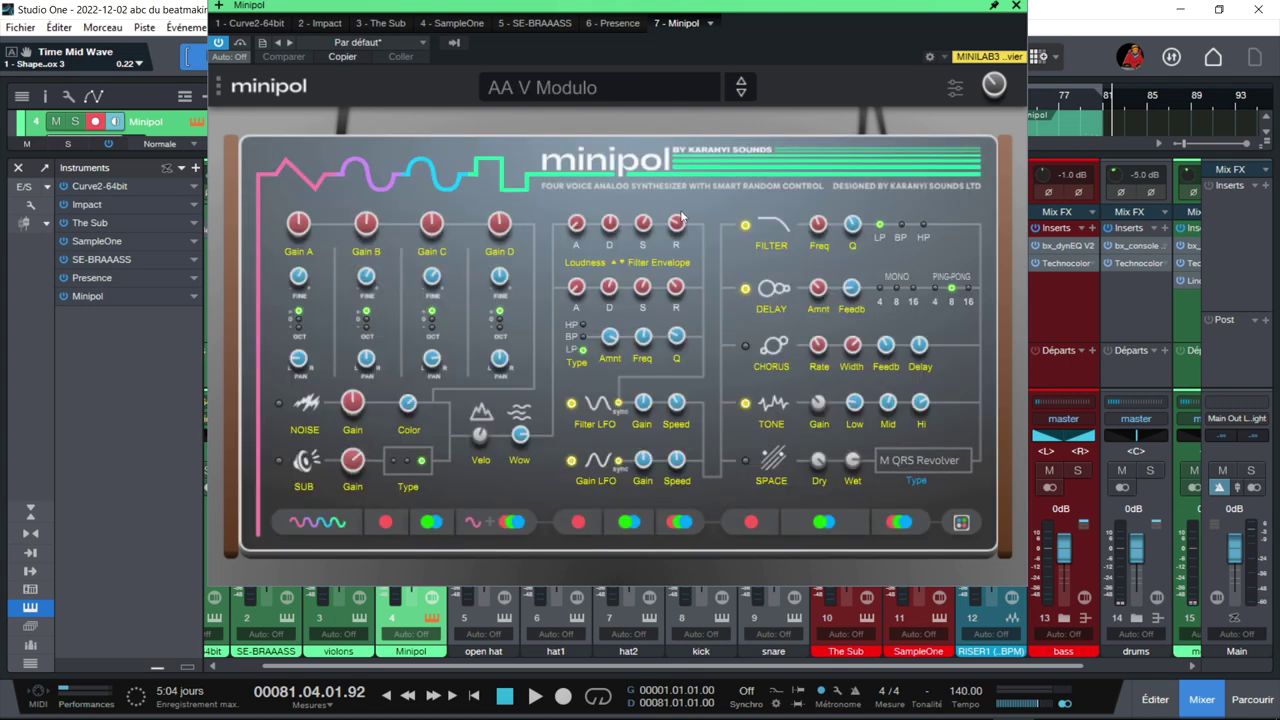
pyautogui.click(1016, 7)
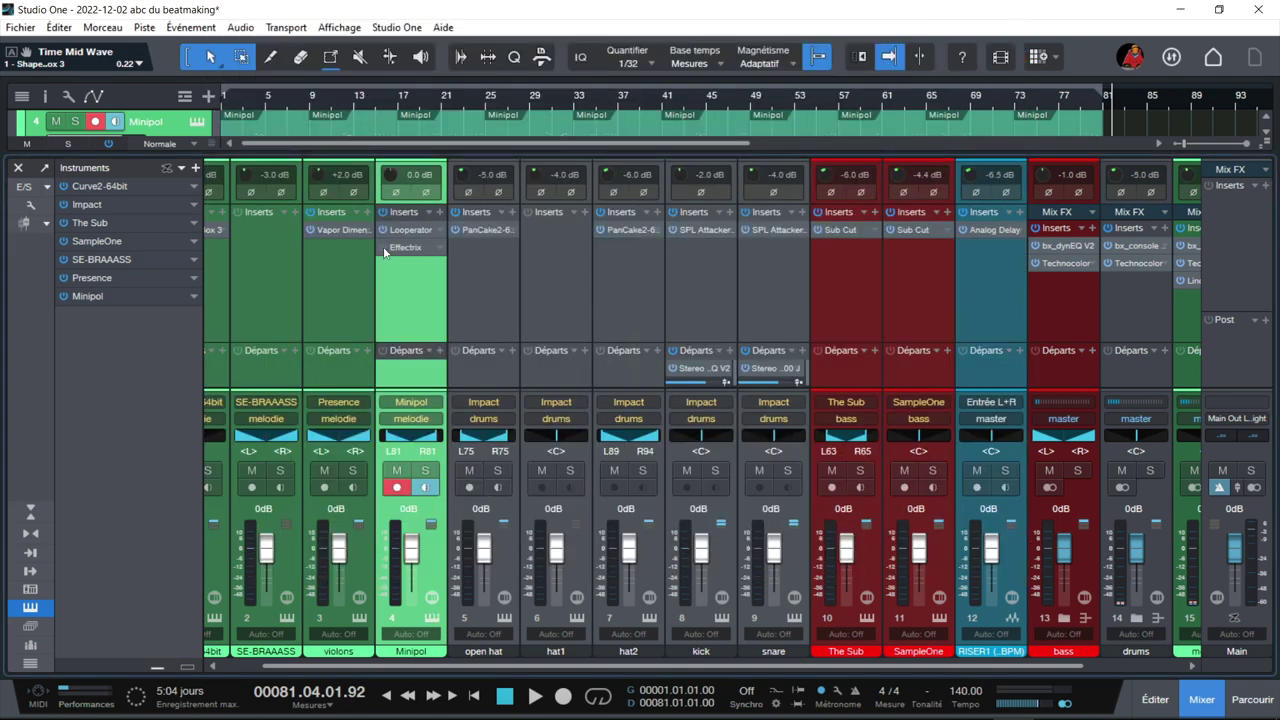
# Examine the ShaperBox 3 time curve on the Curve2-64bit channel
pyautogui.hscroll(-1, 263, 330)
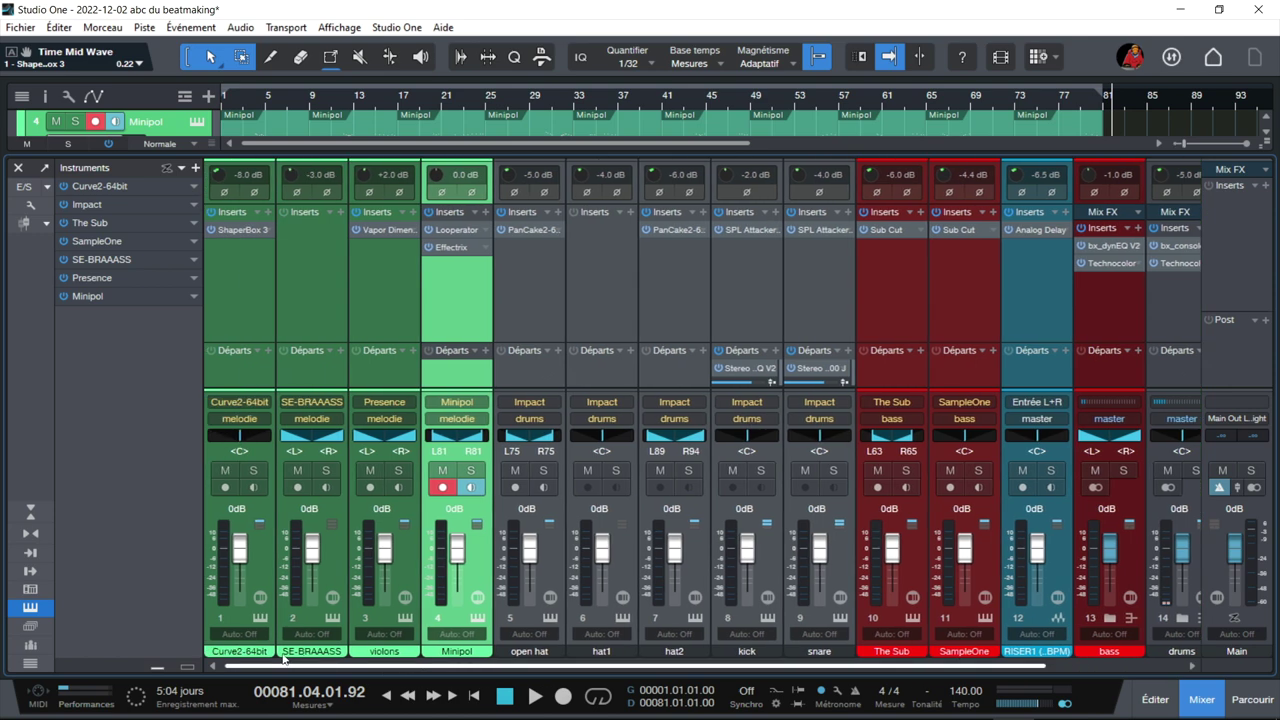
pyautogui.click(226, 230)
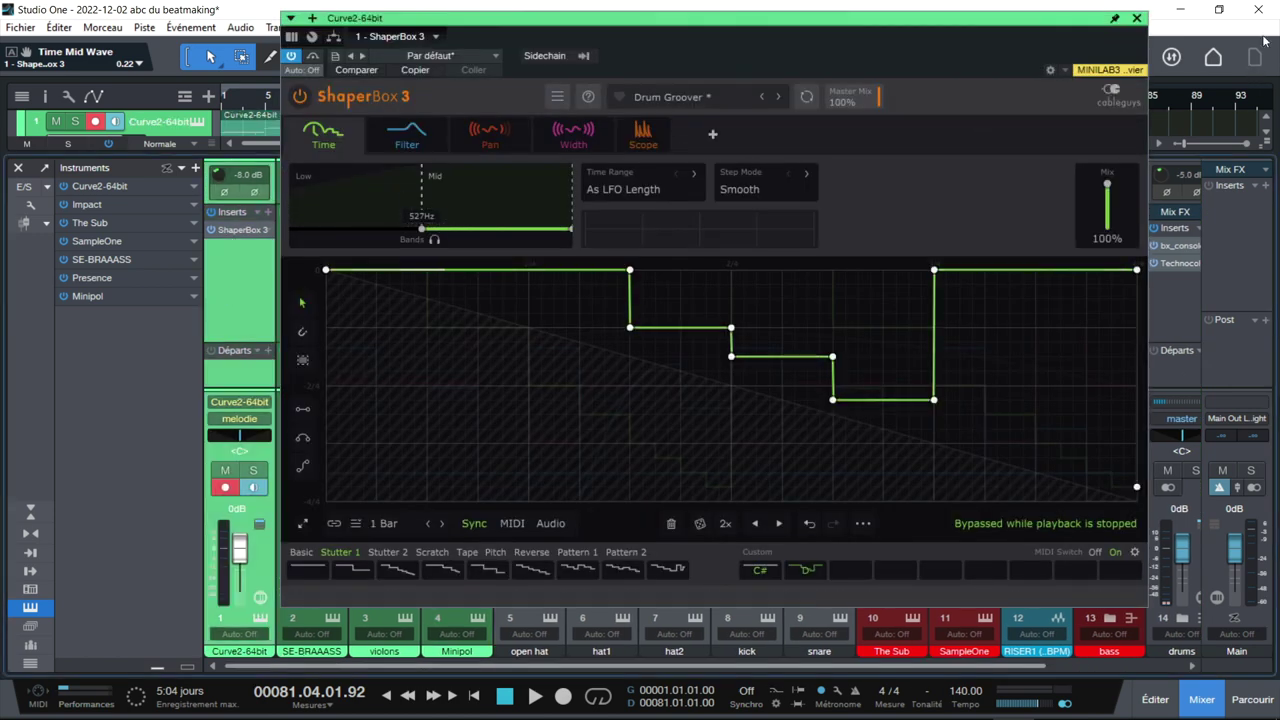
pyautogui.click(1136, 18)
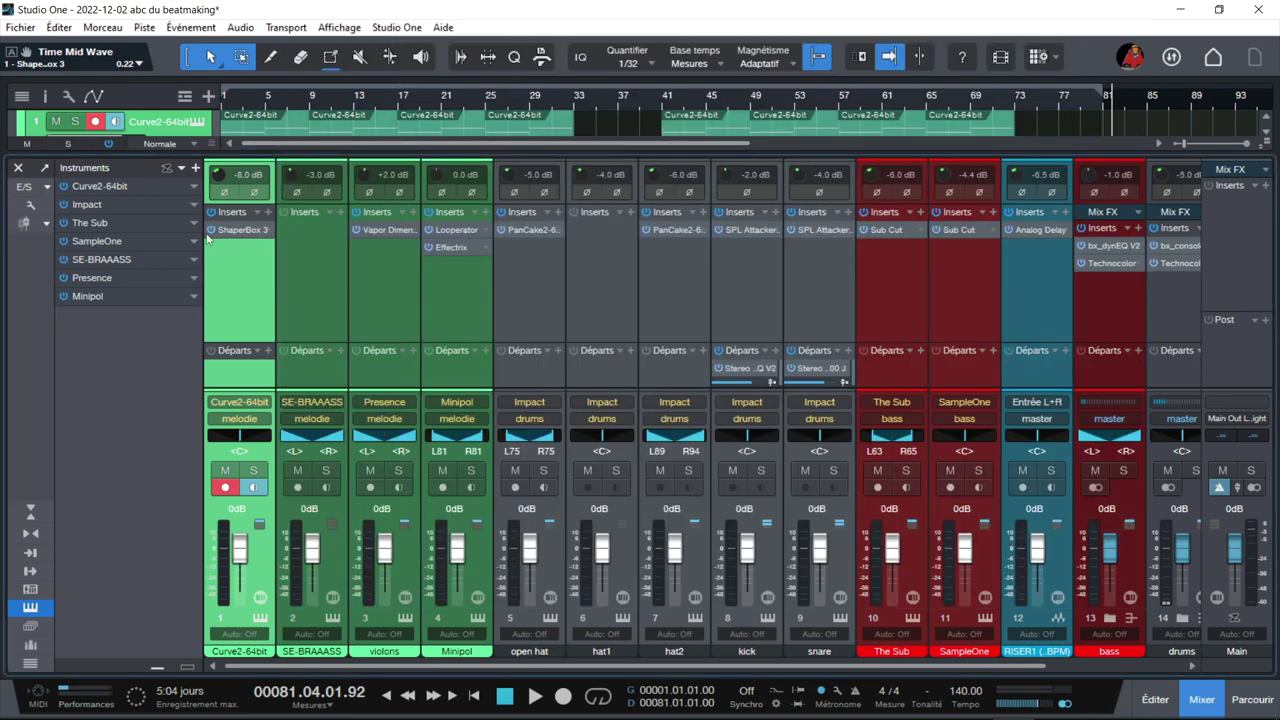
# Solo the Curve2-64bit channel for a short playback and look at its Curve 2 synth settings
pyautogui.press('space')
pyautogui.click(256, 471)
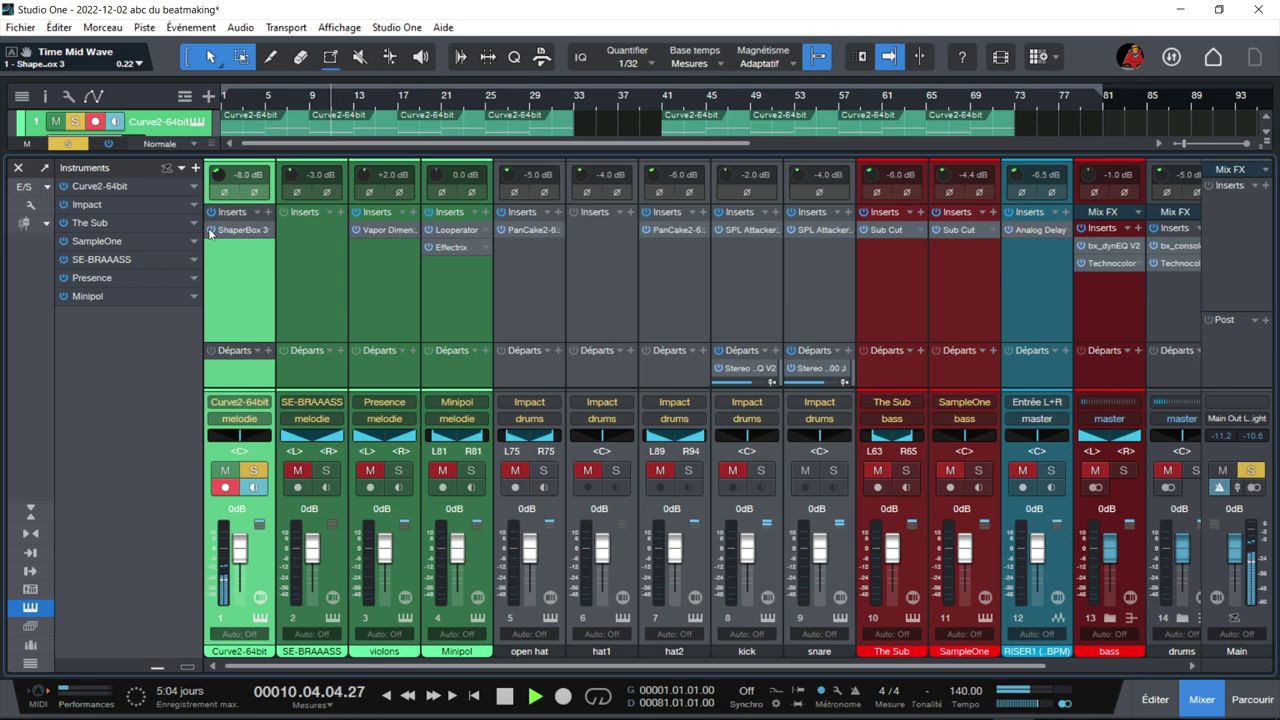
pyautogui.press('space')
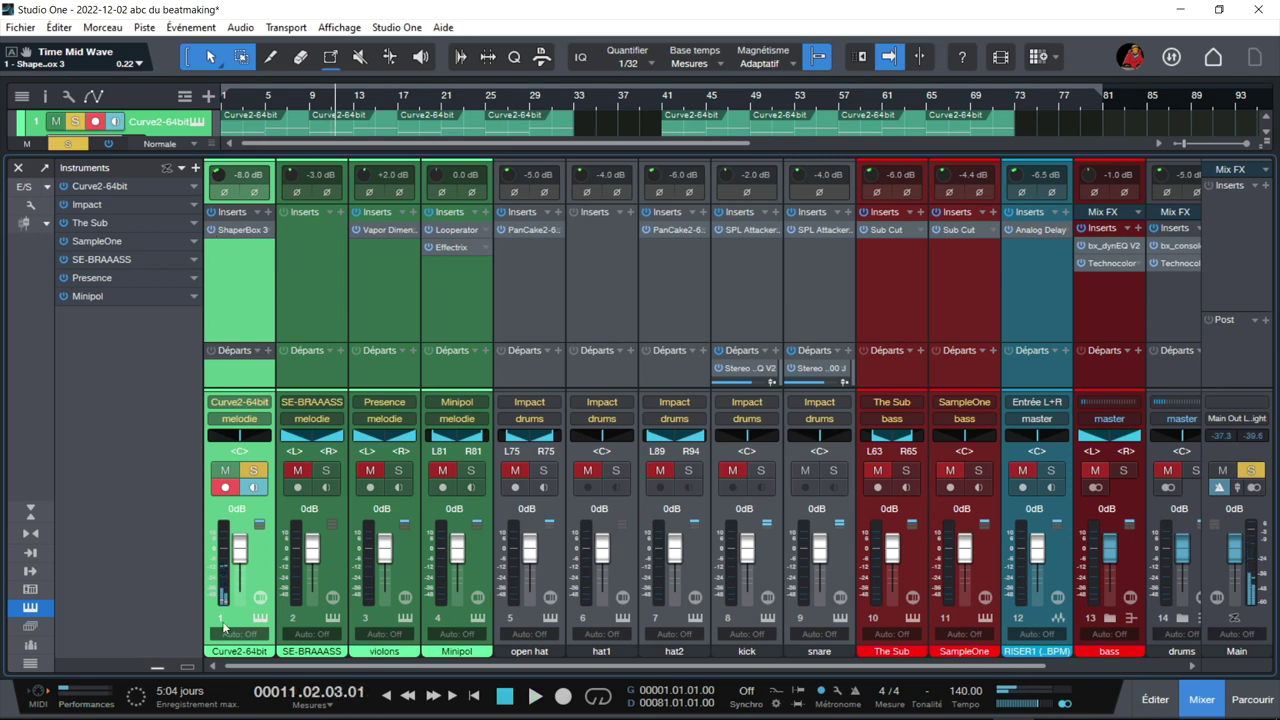
pyautogui.click(260, 617)
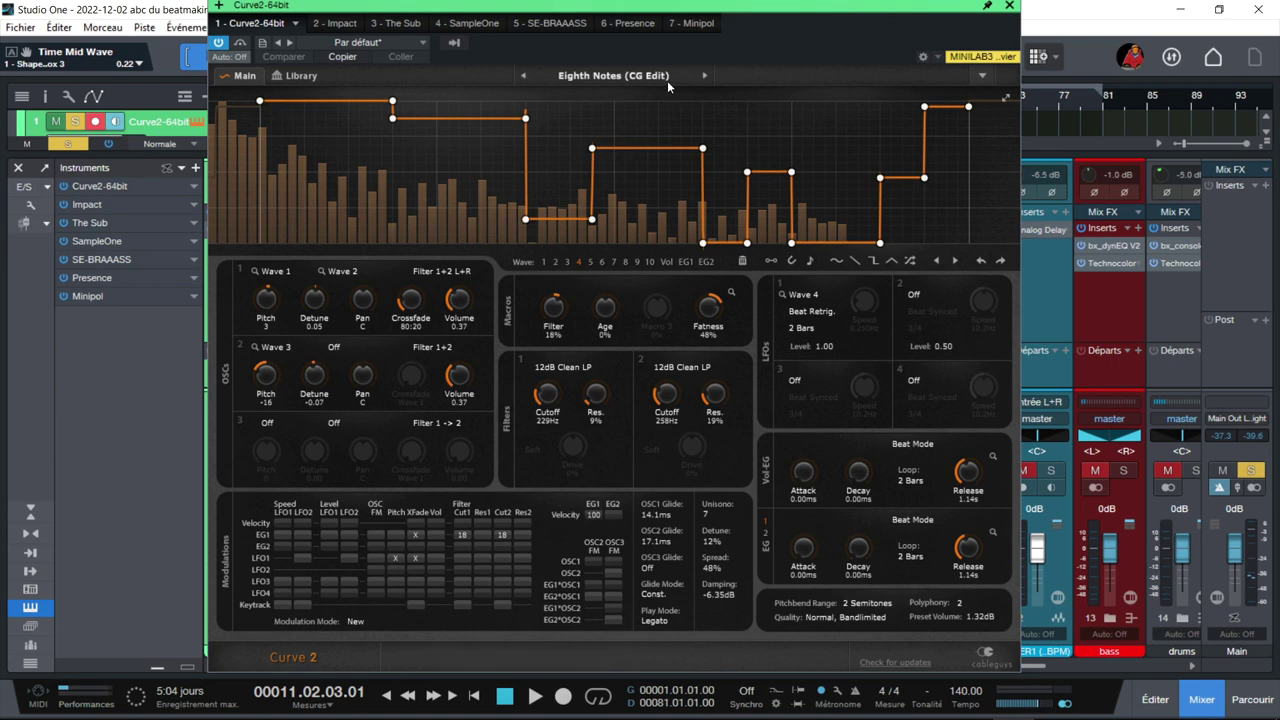
pyautogui.click(1010, 7)
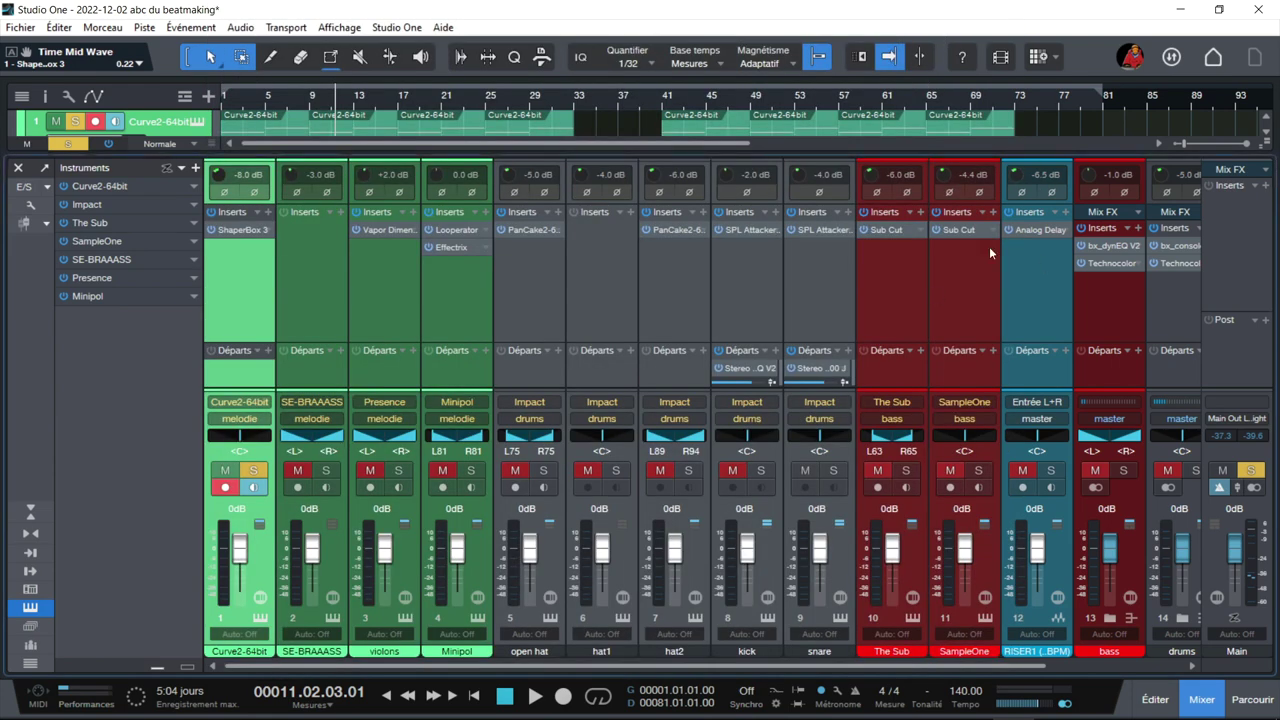
# Examine Technocolor on the bass bus, including its preset list, its effect types and the Tone knob
pyautogui.click(1113, 262)
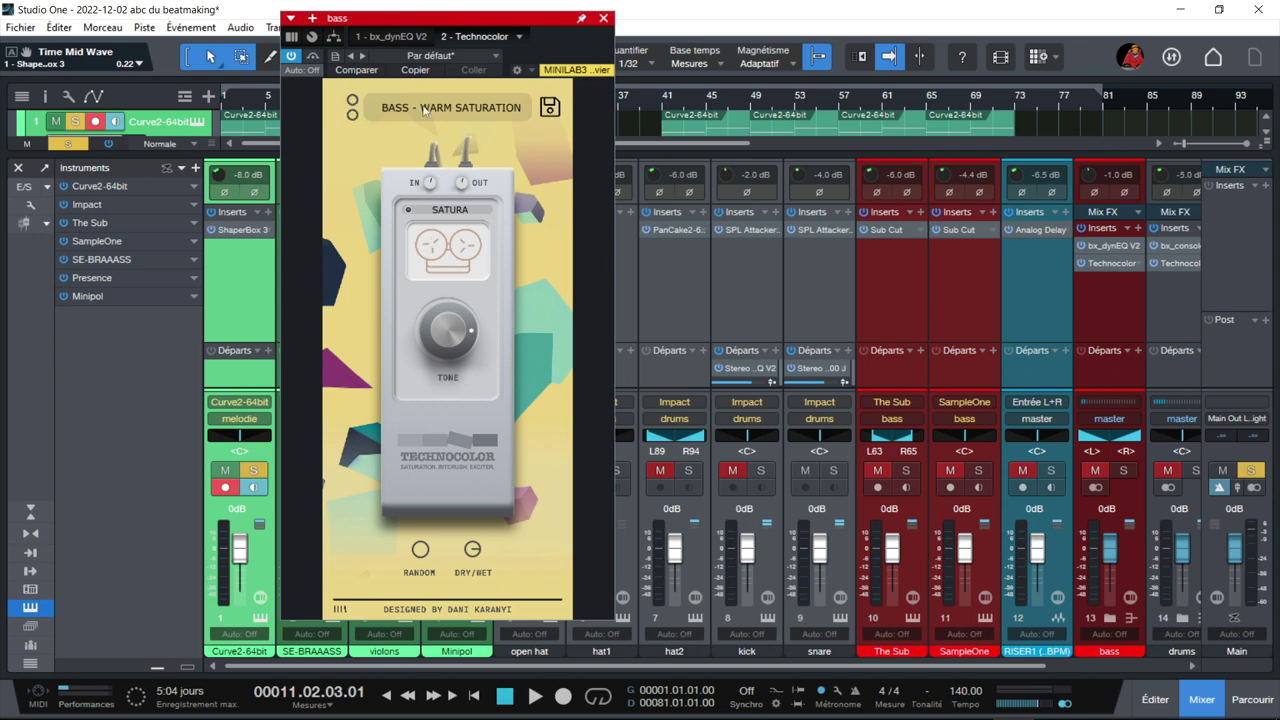
pyautogui.click(437, 110)
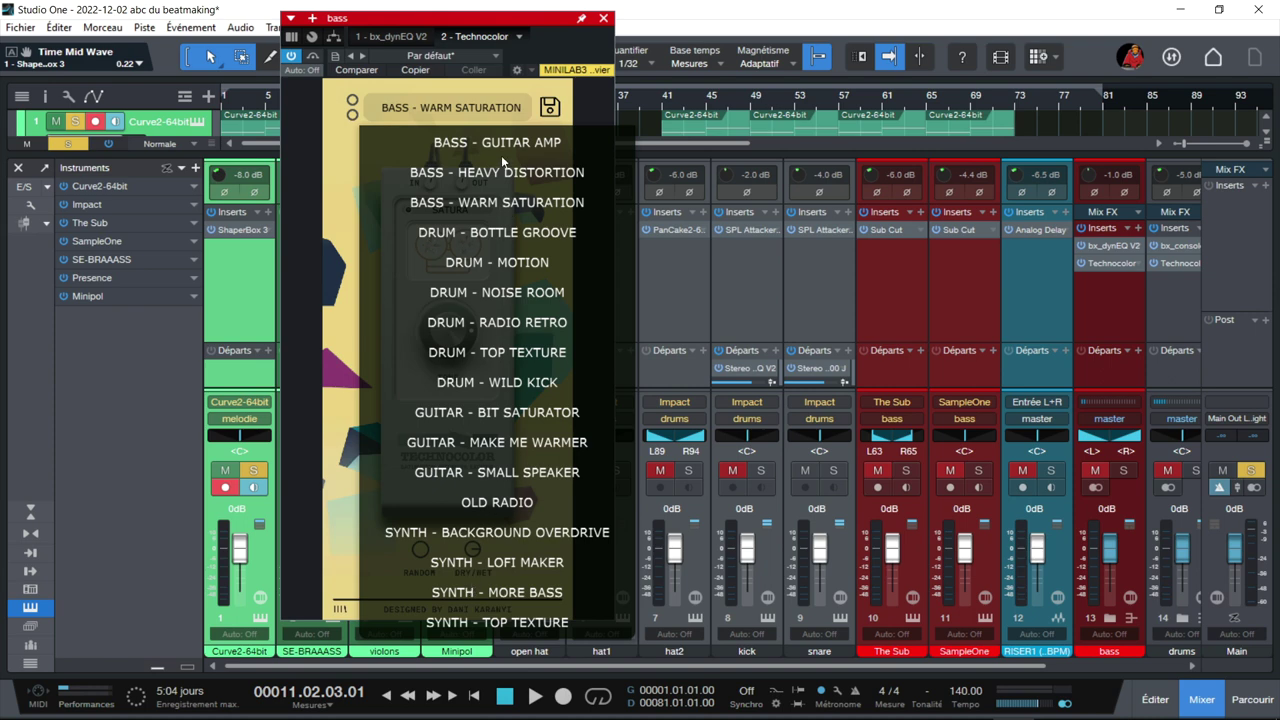
pyautogui.click(340, 297)
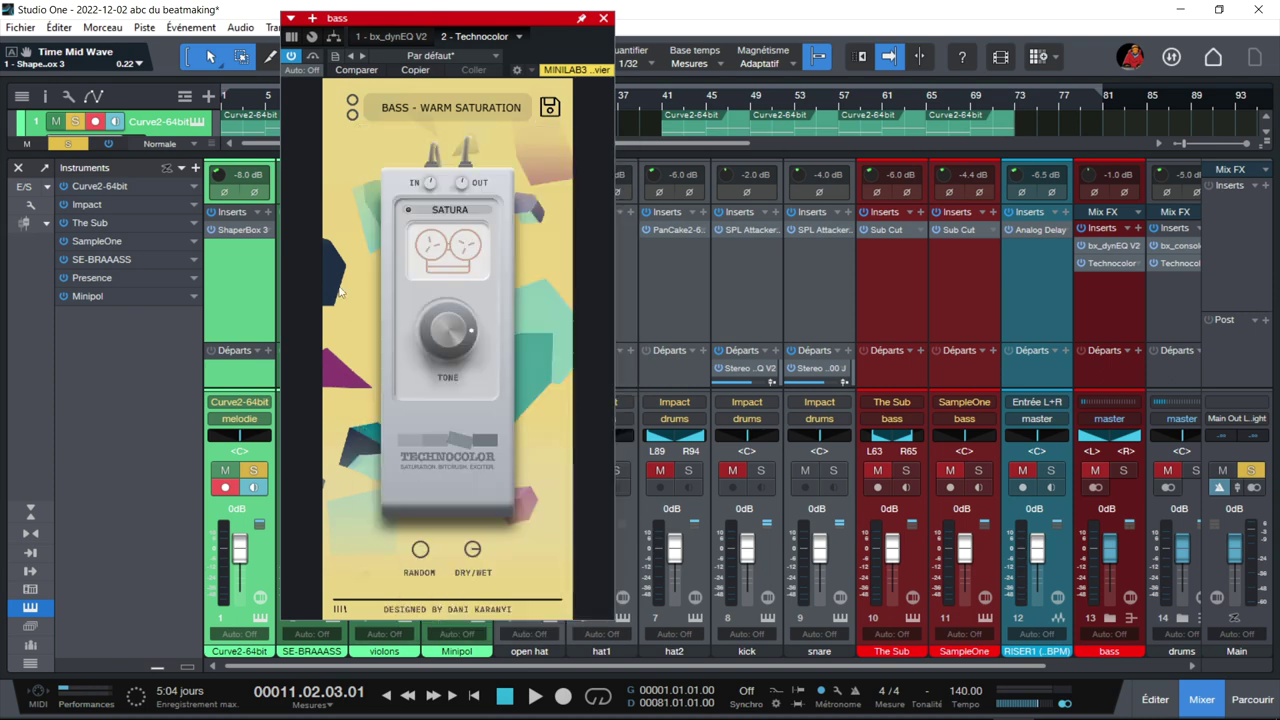
pyautogui.click(447, 211)
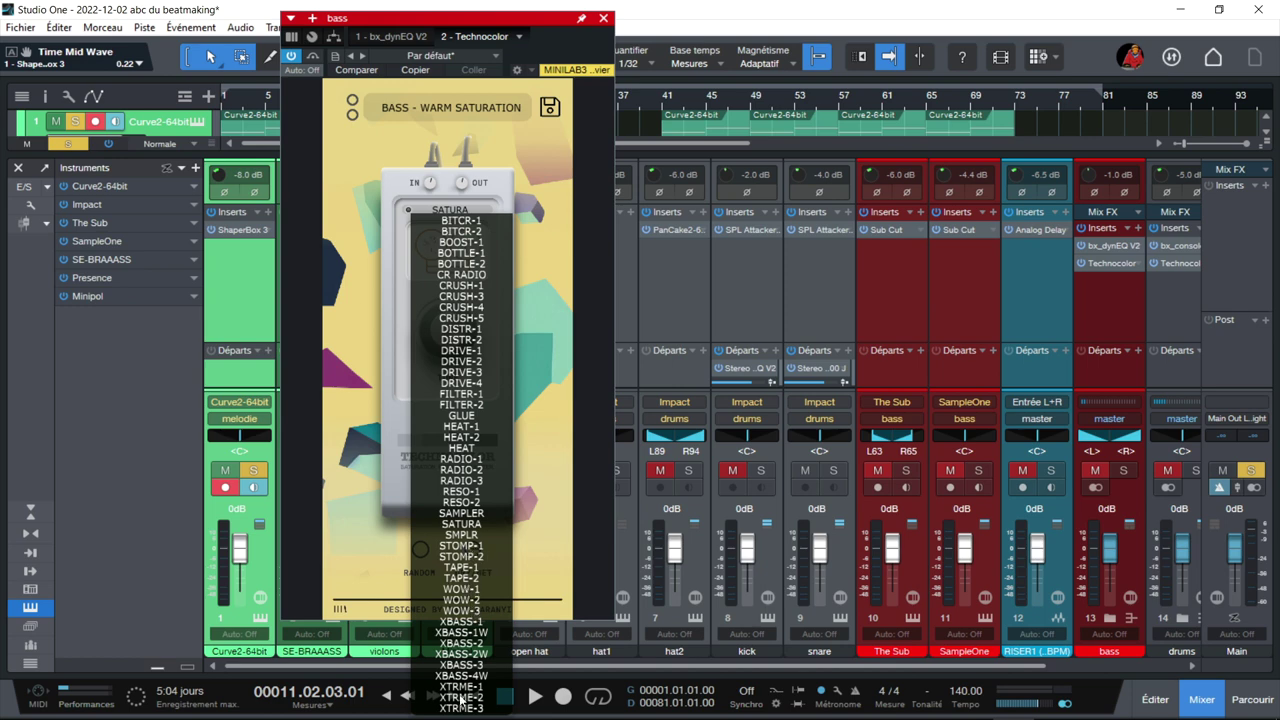
pyautogui.click(534, 554)
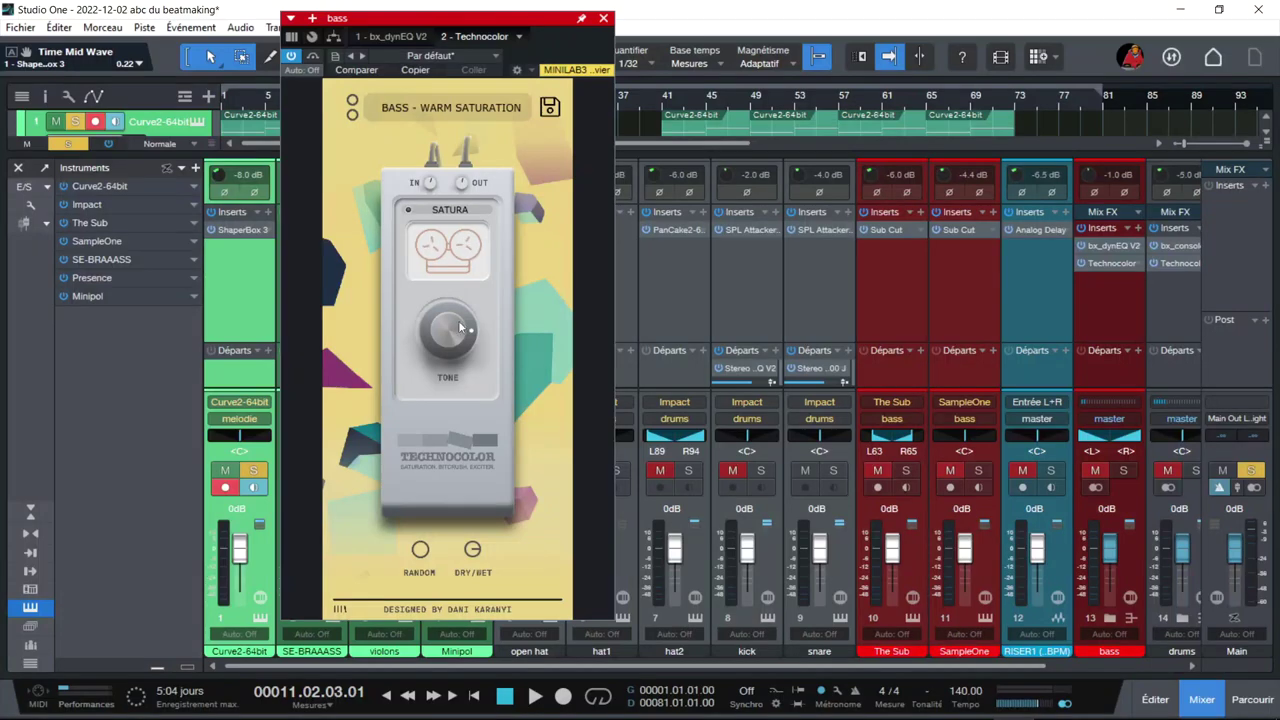
pyautogui.moveTo(449, 330); pyautogui.dragTo(421, 407)
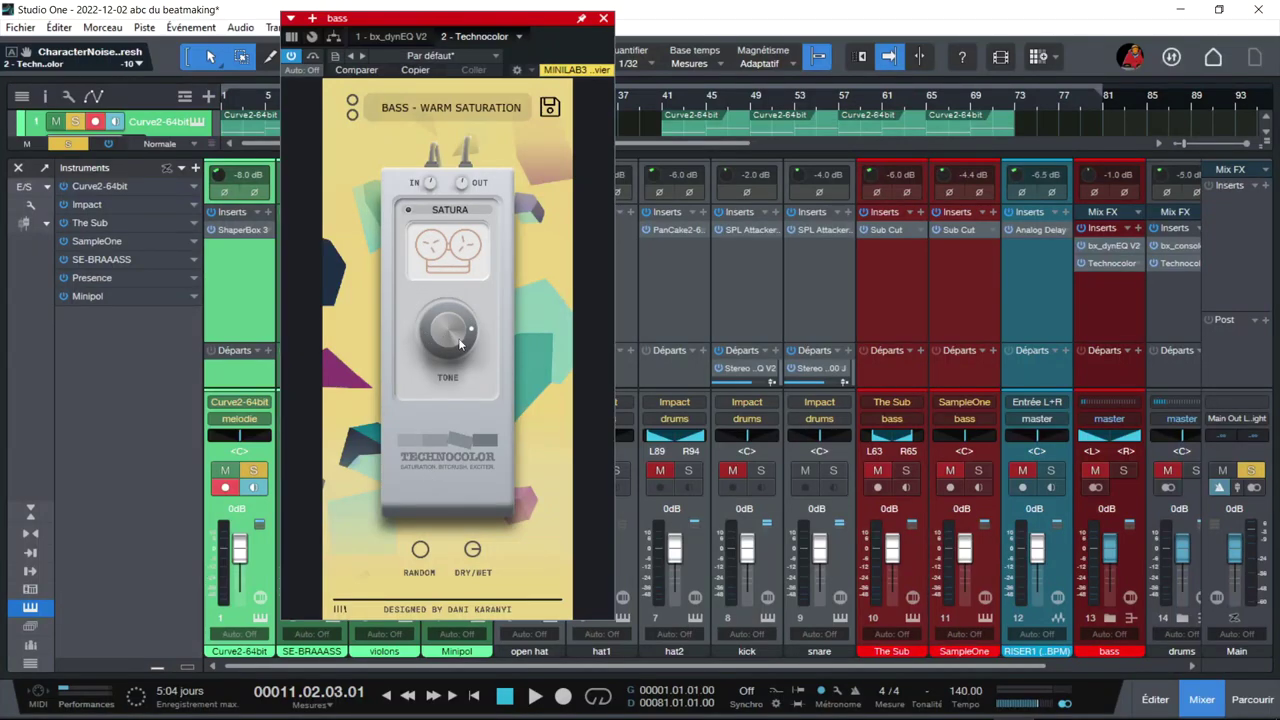
# Audition the soloed bass bus from bar 9 while turning Technocolor's Tone down to -53
pyautogui.click(1120, 472)
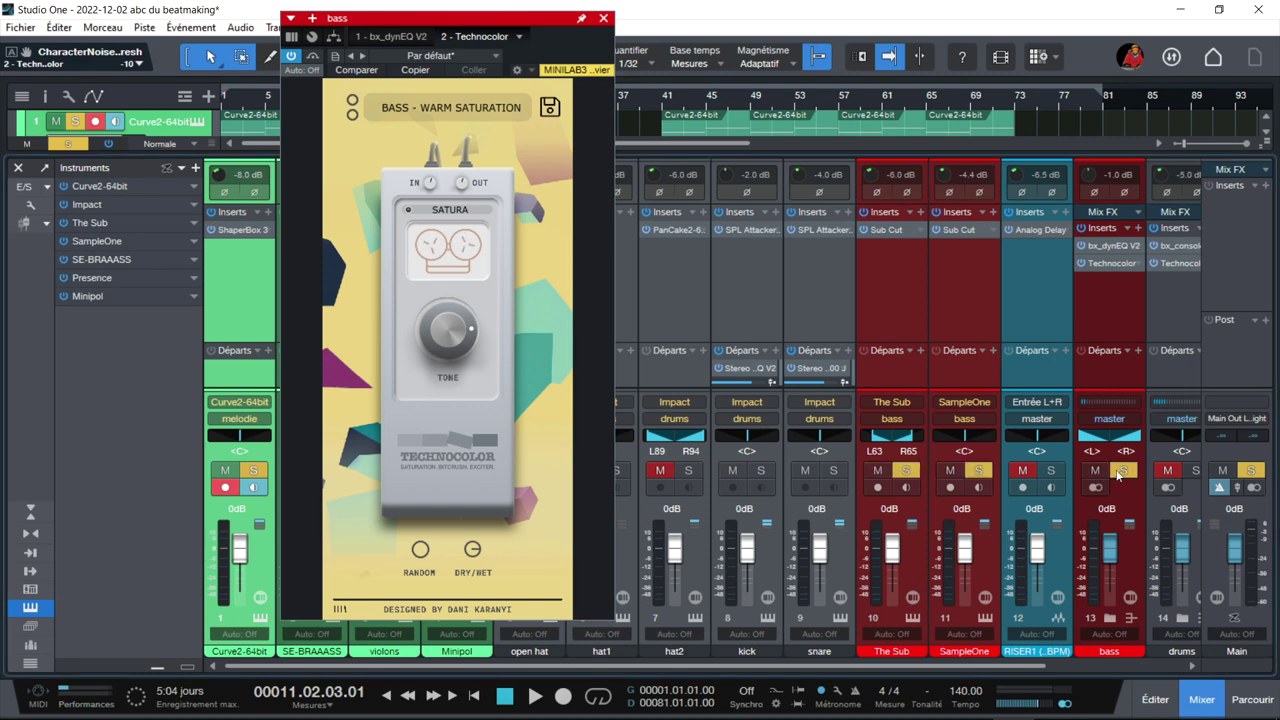
pyautogui.moveTo(466, 28); pyautogui.dragTo(722, 46)
pyautogui.keyDown('ctrl'); pyautogui.click(312, 88); pyautogui.keyUp('ctrl')
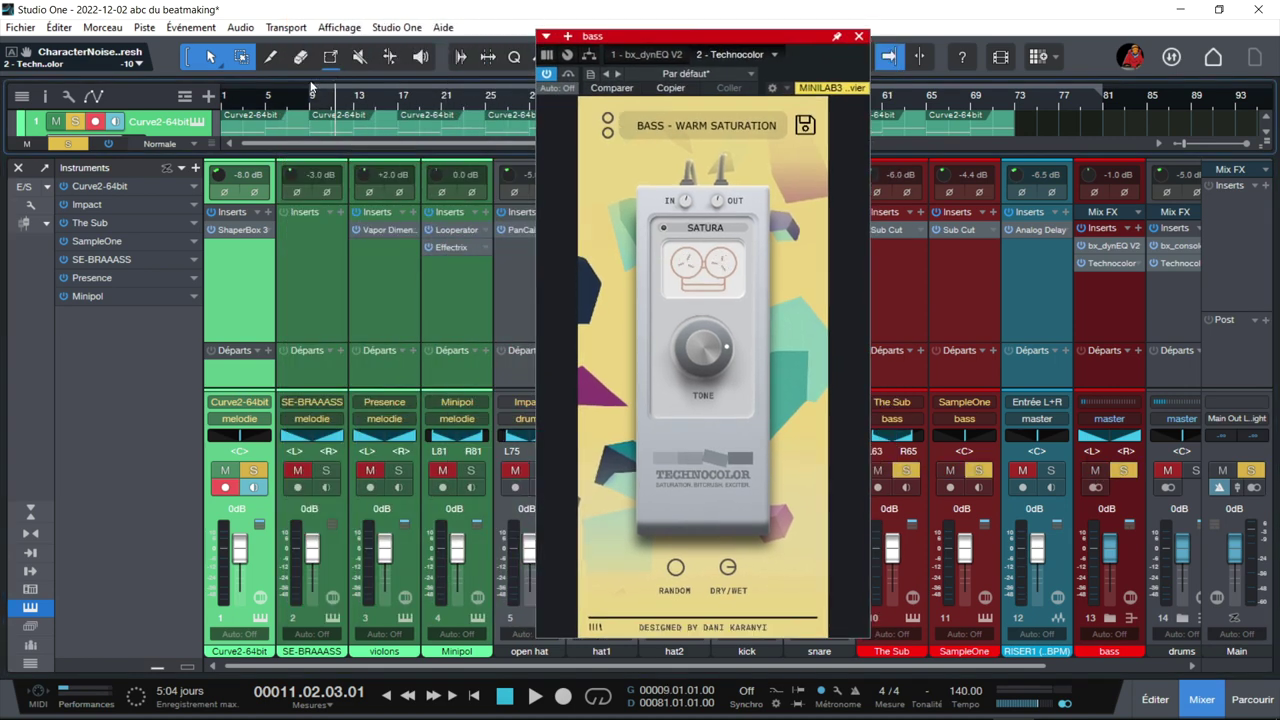
pyautogui.press('space')
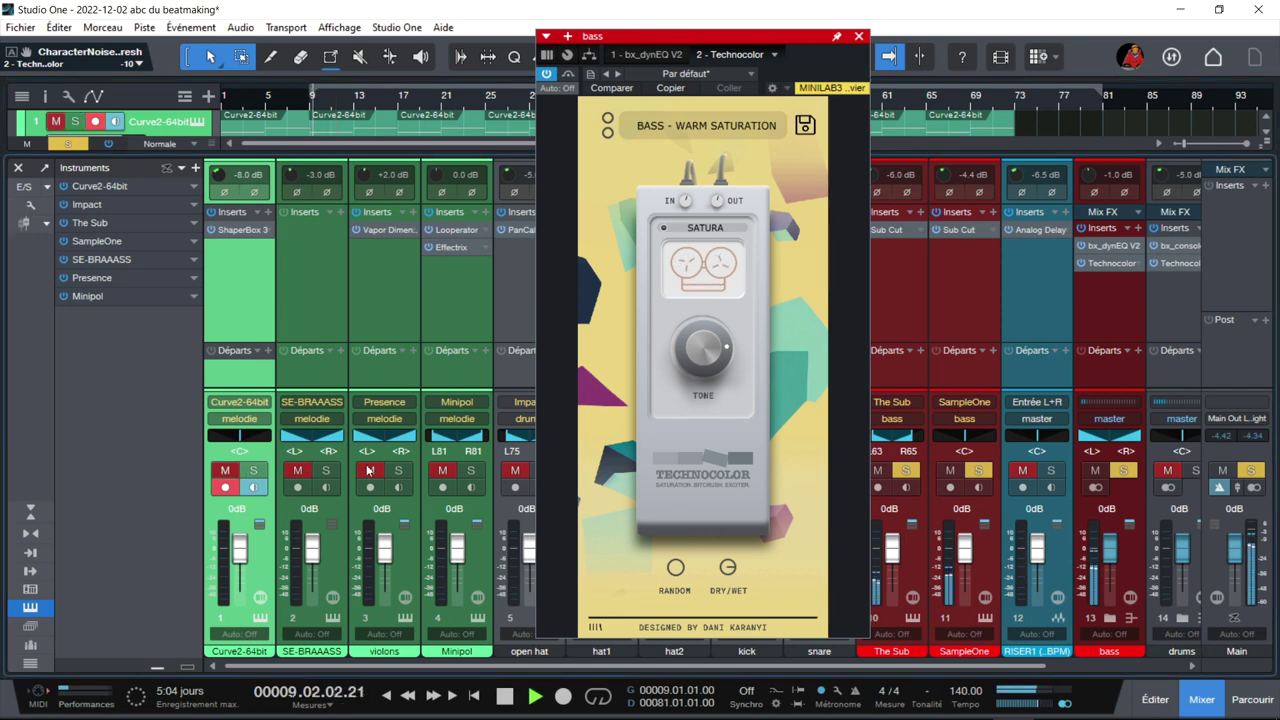
pyautogui.moveTo(724, 352); pyautogui.dragTo(665, 510)
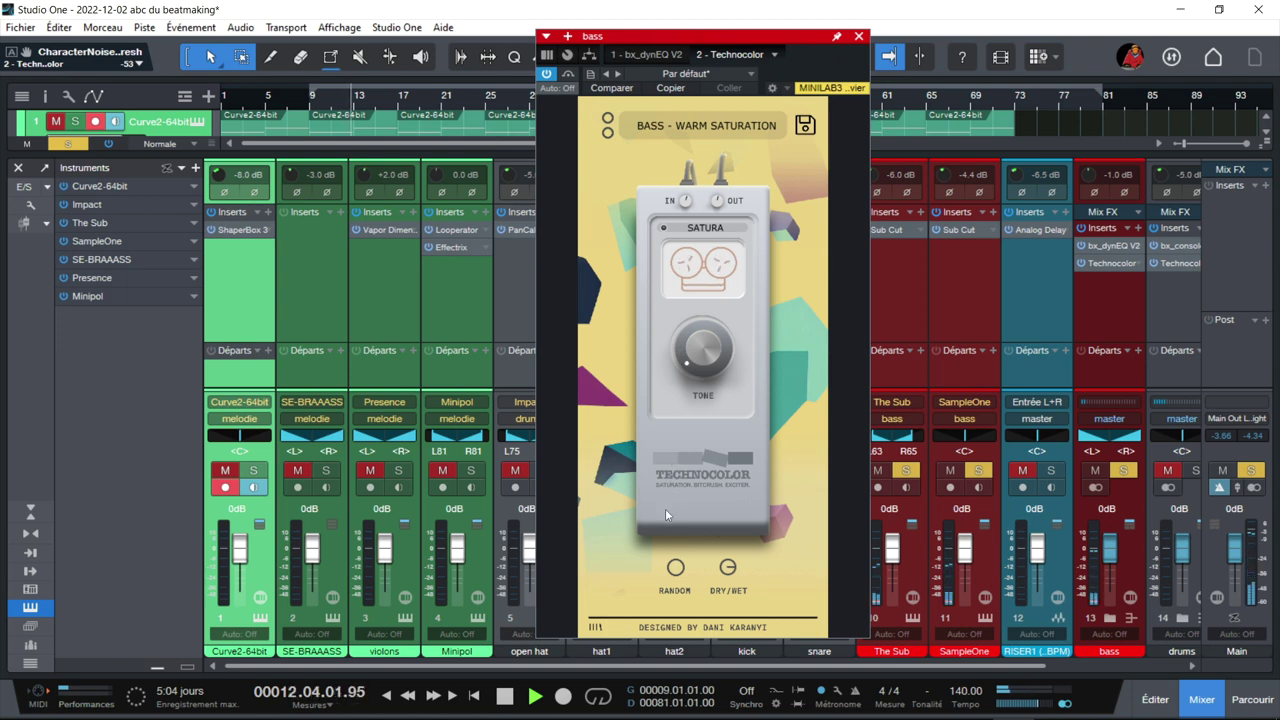
# Audition Technocolor on the bass bus with Tone raised to 0 and the effect type switched to BITCR-1, and stop playback
pyautogui.moveTo(665, 510); pyautogui.dragTo(685, 289)
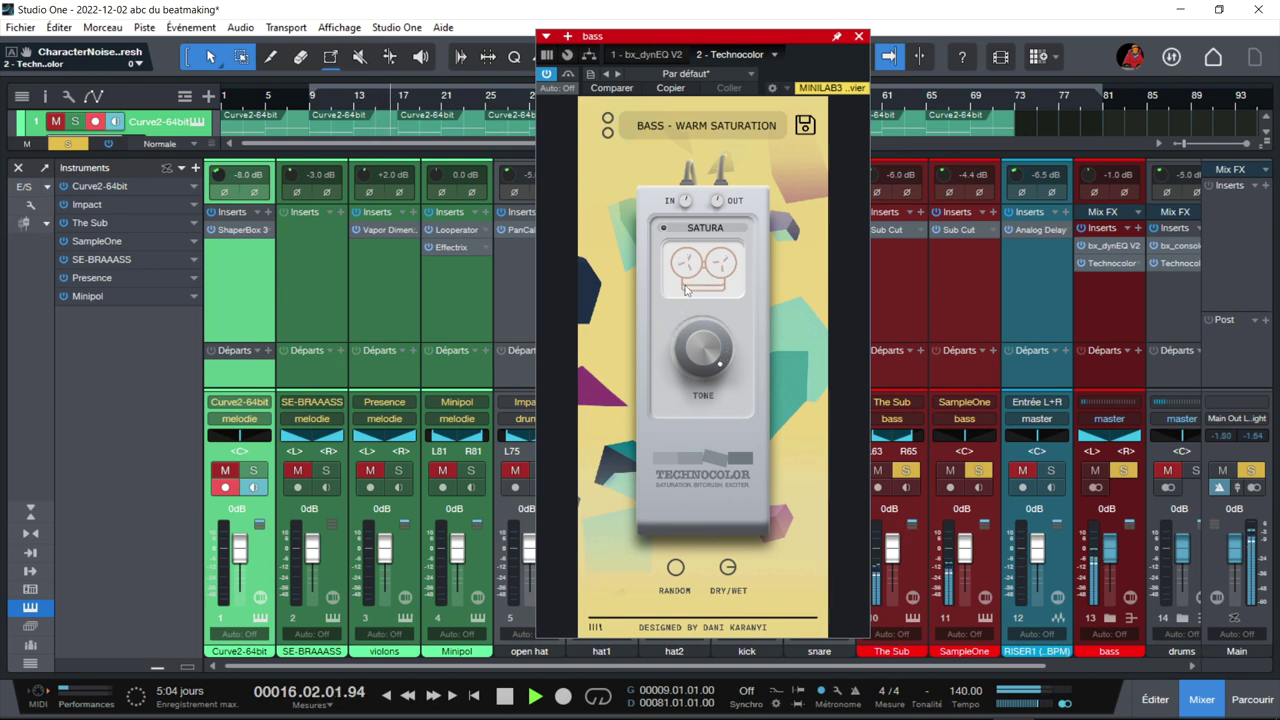
pyautogui.click(705, 232)
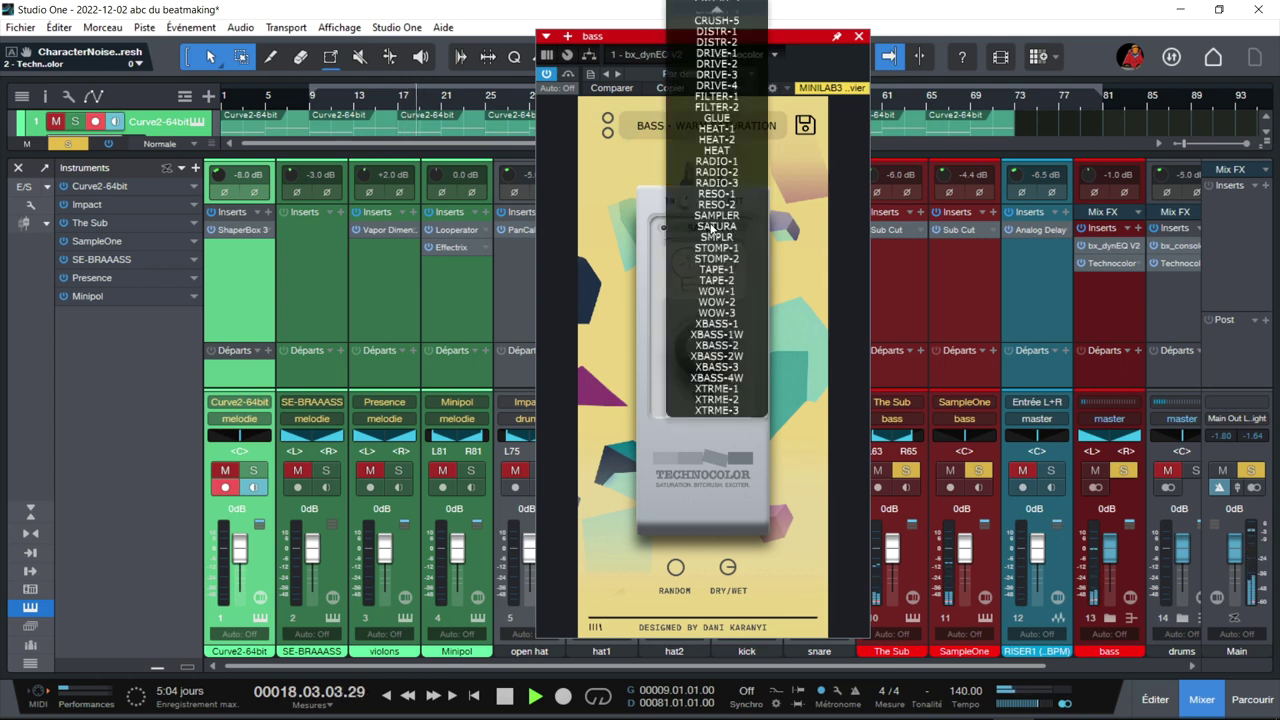
pyautogui.scroll(3, 720, 158)
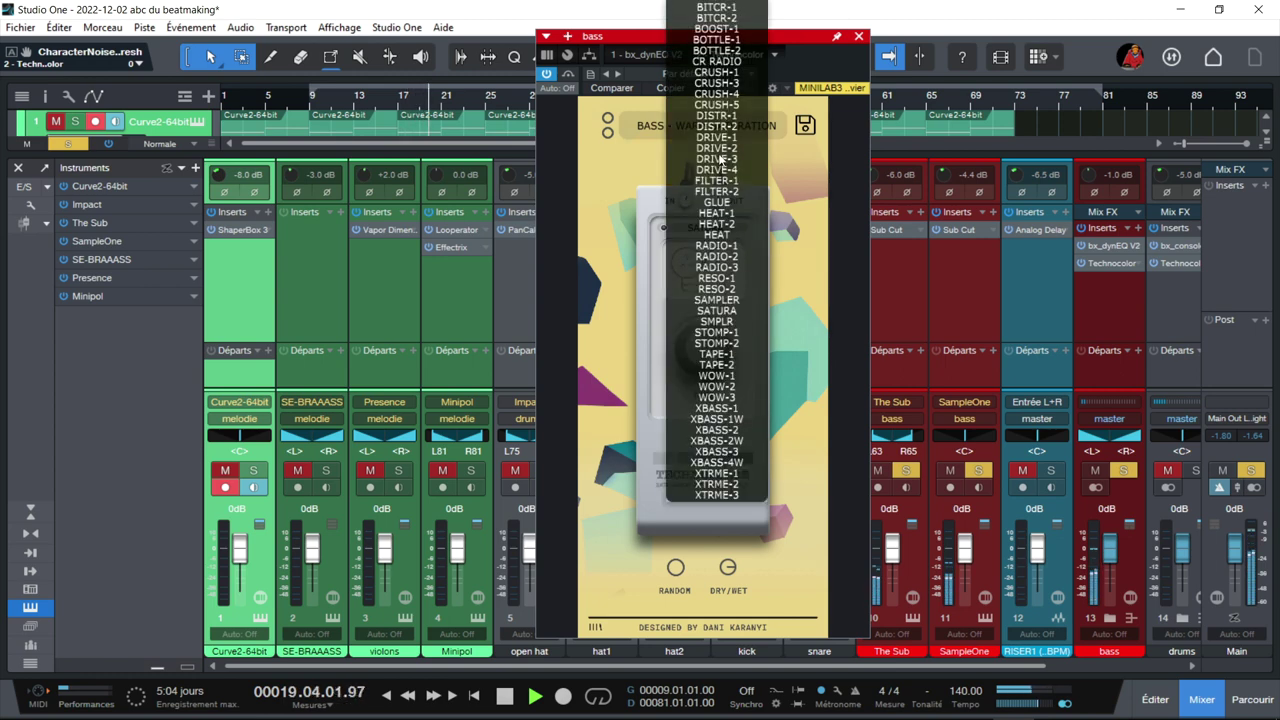
pyautogui.click(716, 8)
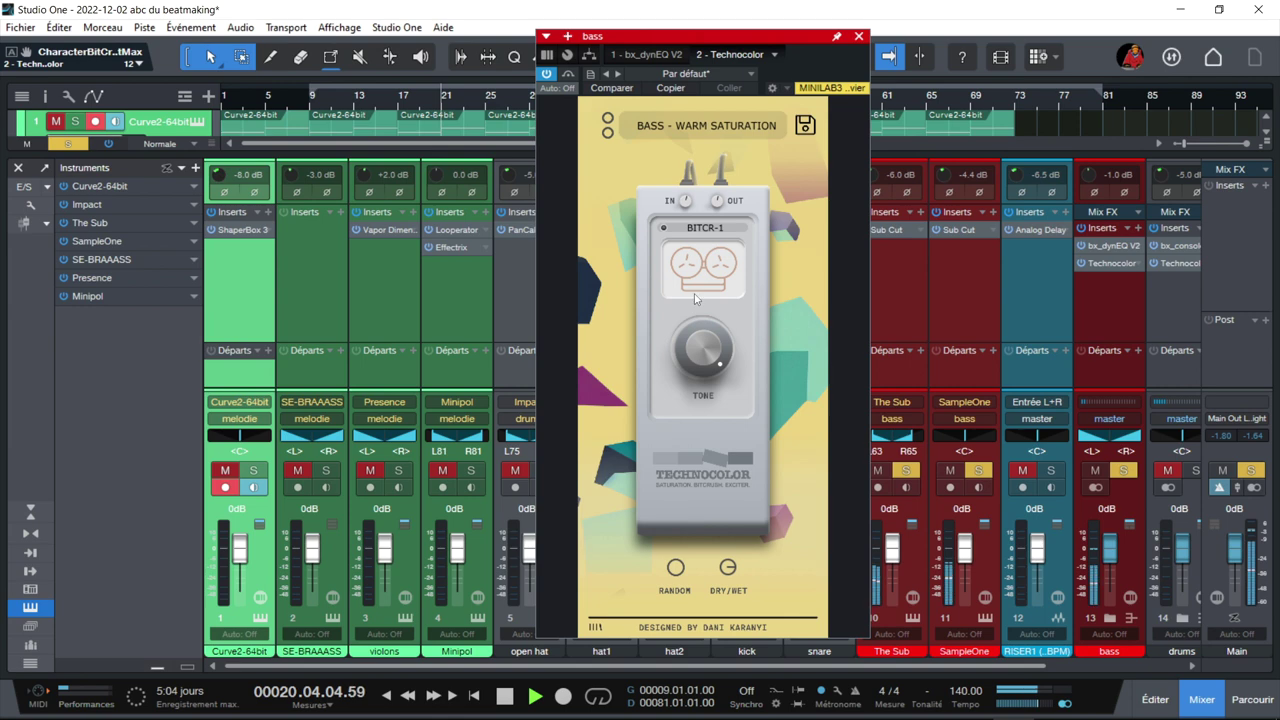
pyautogui.click(697, 228)
pyautogui.click(698, 445)
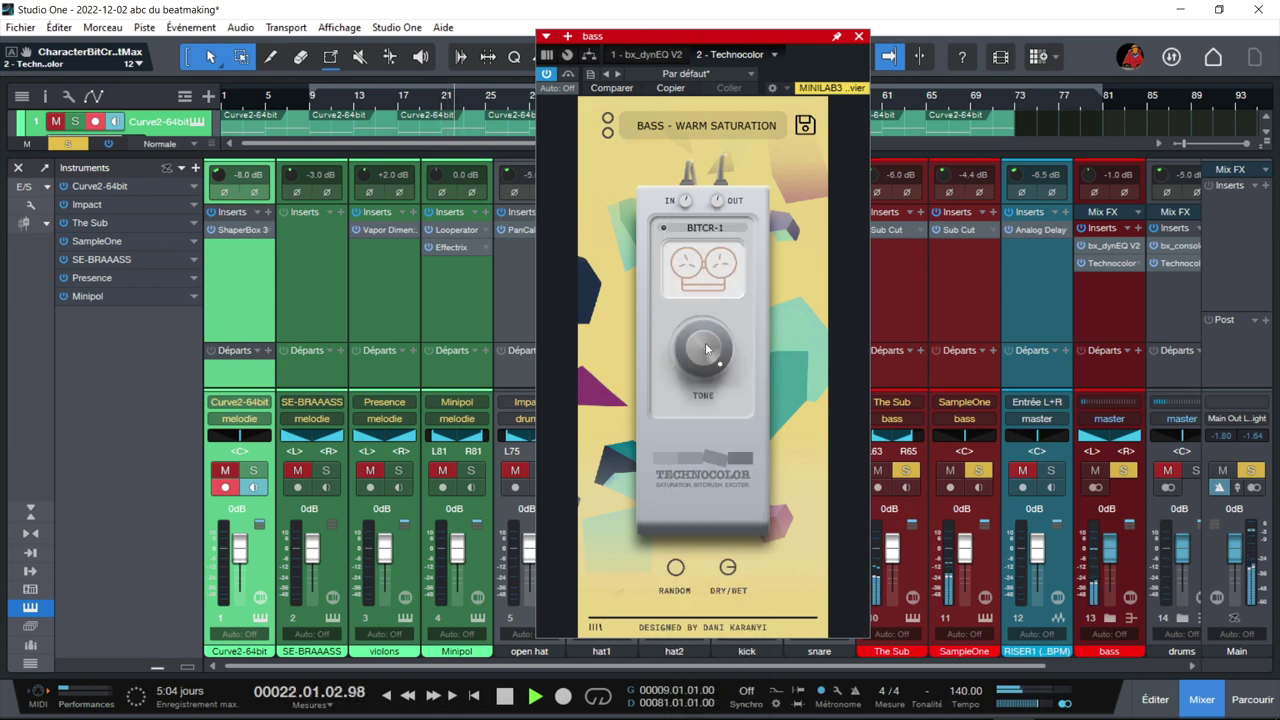
pyautogui.moveTo(703, 350); pyautogui.dragTo(725, 318)
pyautogui.press('space')
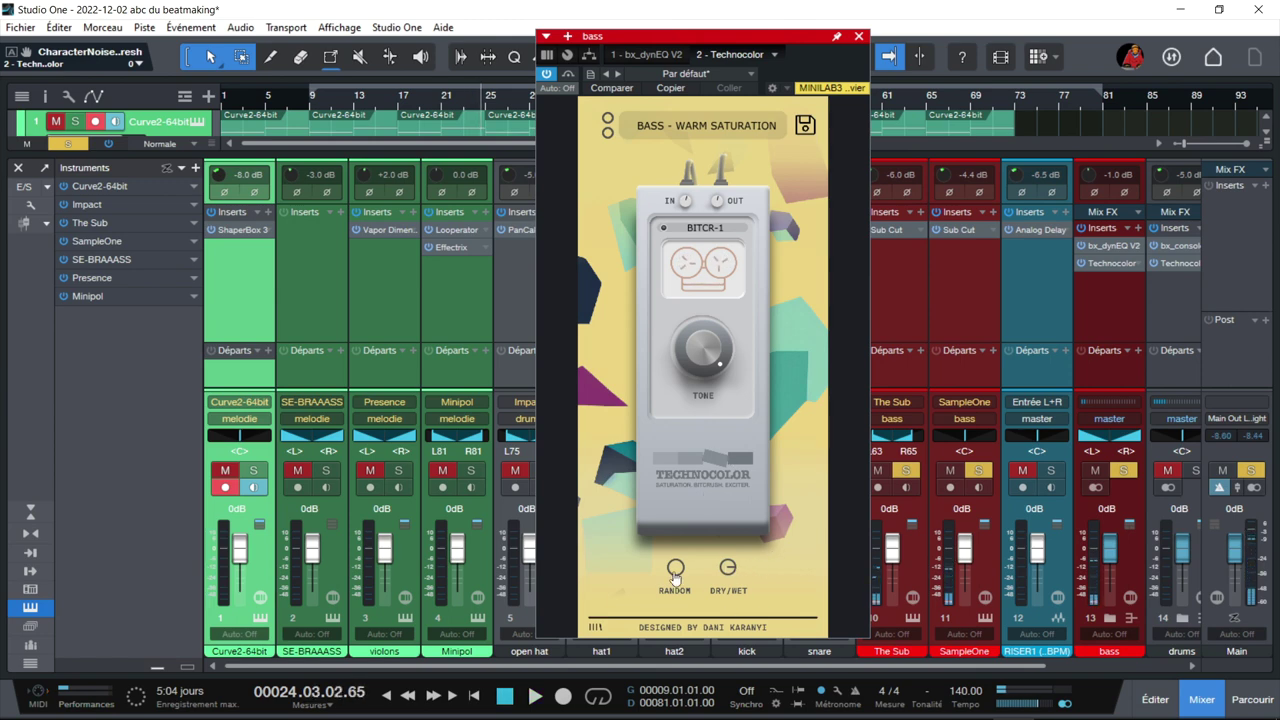
# Set Technocolor's Dry/Wet to 1.00, restart playback from bar 9 with the violons channel selected, and return to the bass bus
pyautogui.click(728, 569)
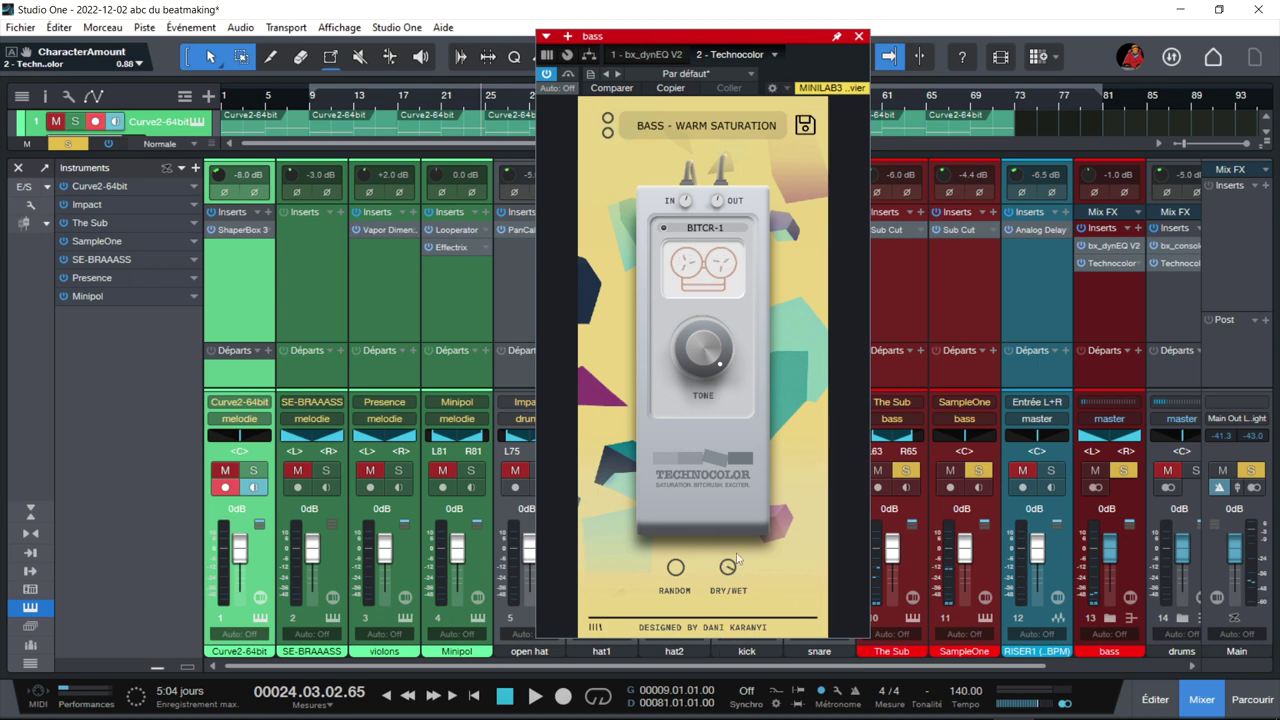
pyautogui.moveTo(730, 493); pyautogui.dragTo(713, 641)
pyautogui.click(419, 320)
pyautogui.press('space')
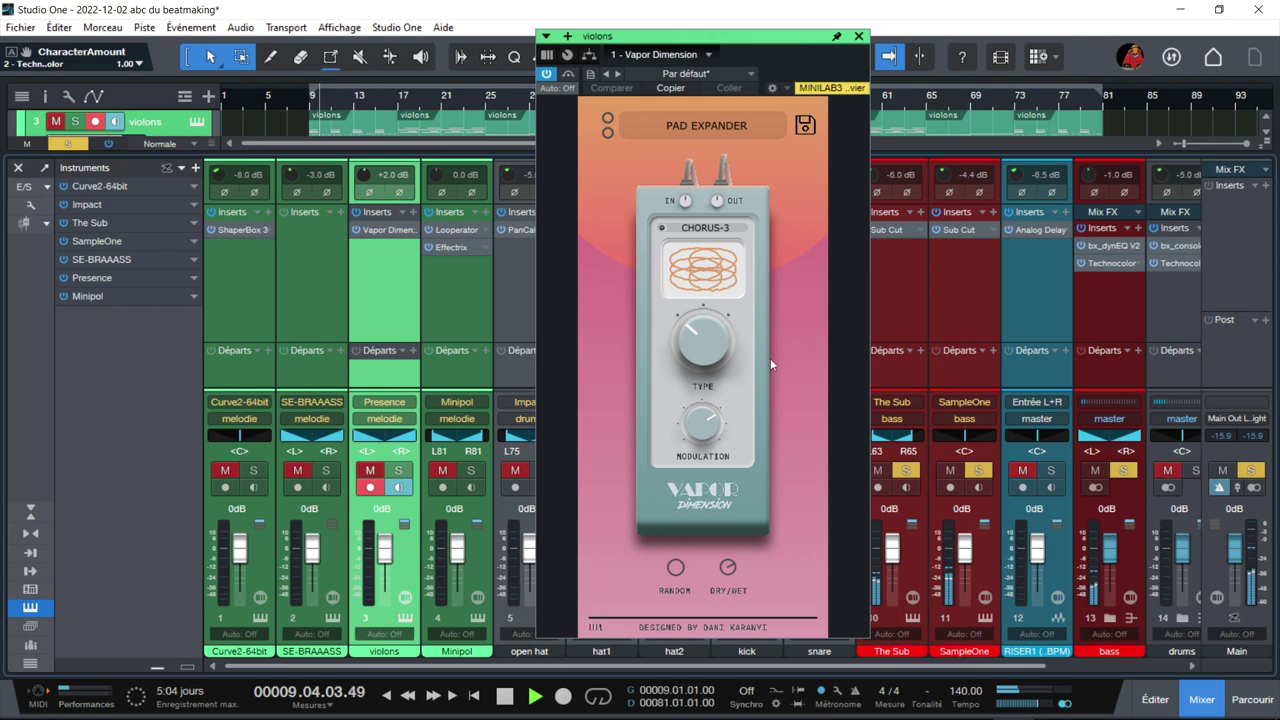
pyautogui.click(1110, 319)
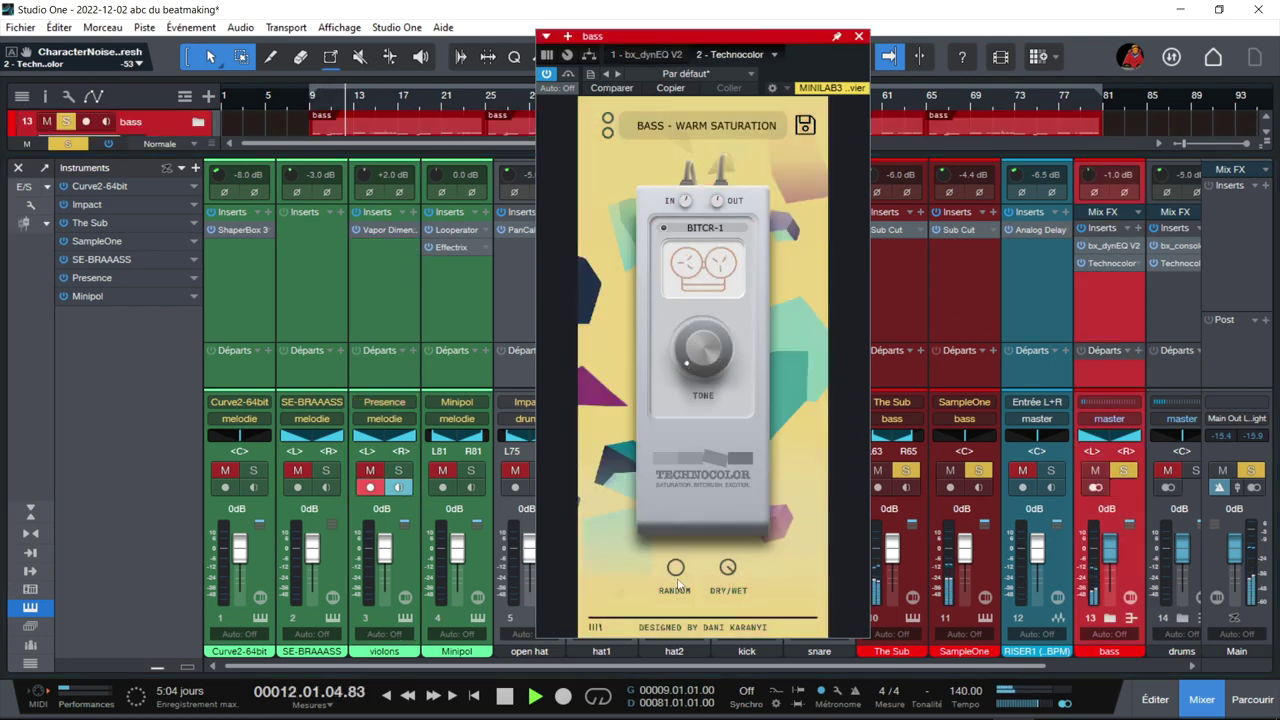
# Switch Technocolor to BOOST-1 and adjust Tone and Dry/Wet during playback, with input gain at 5.30 and output gain at 3.28
pyautogui.click(701, 229)
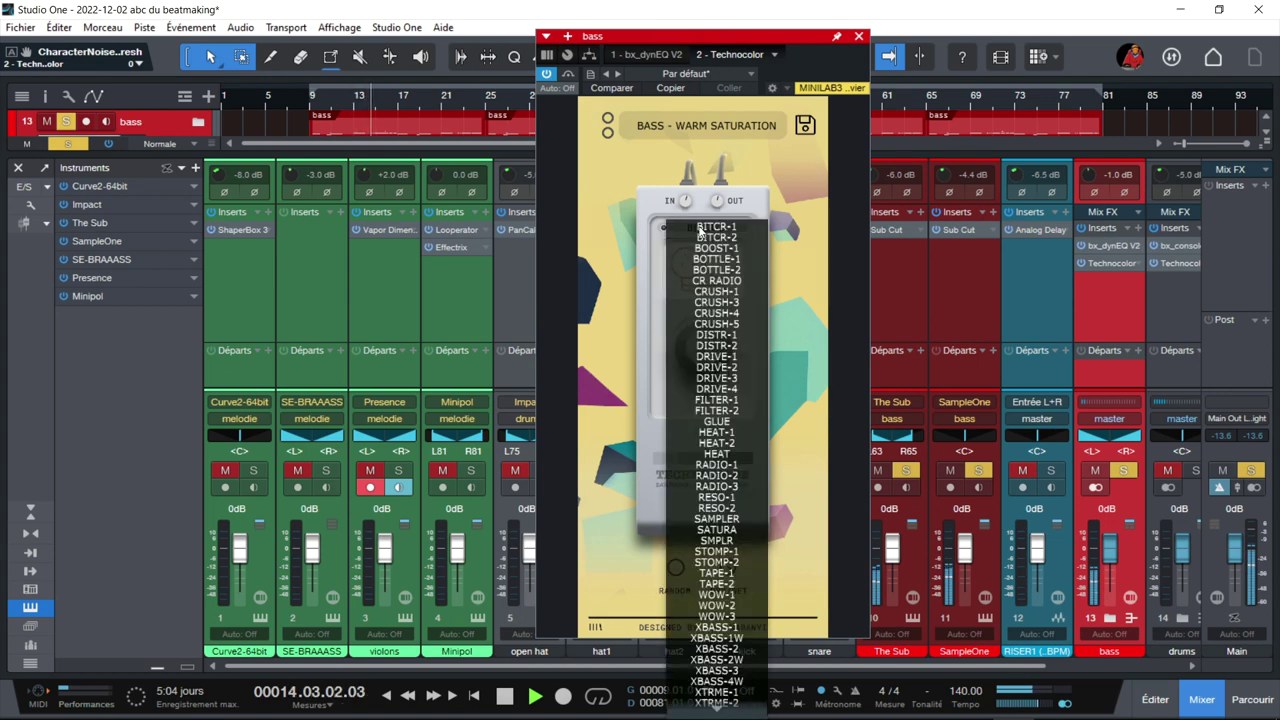
pyautogui.click(715, 249)
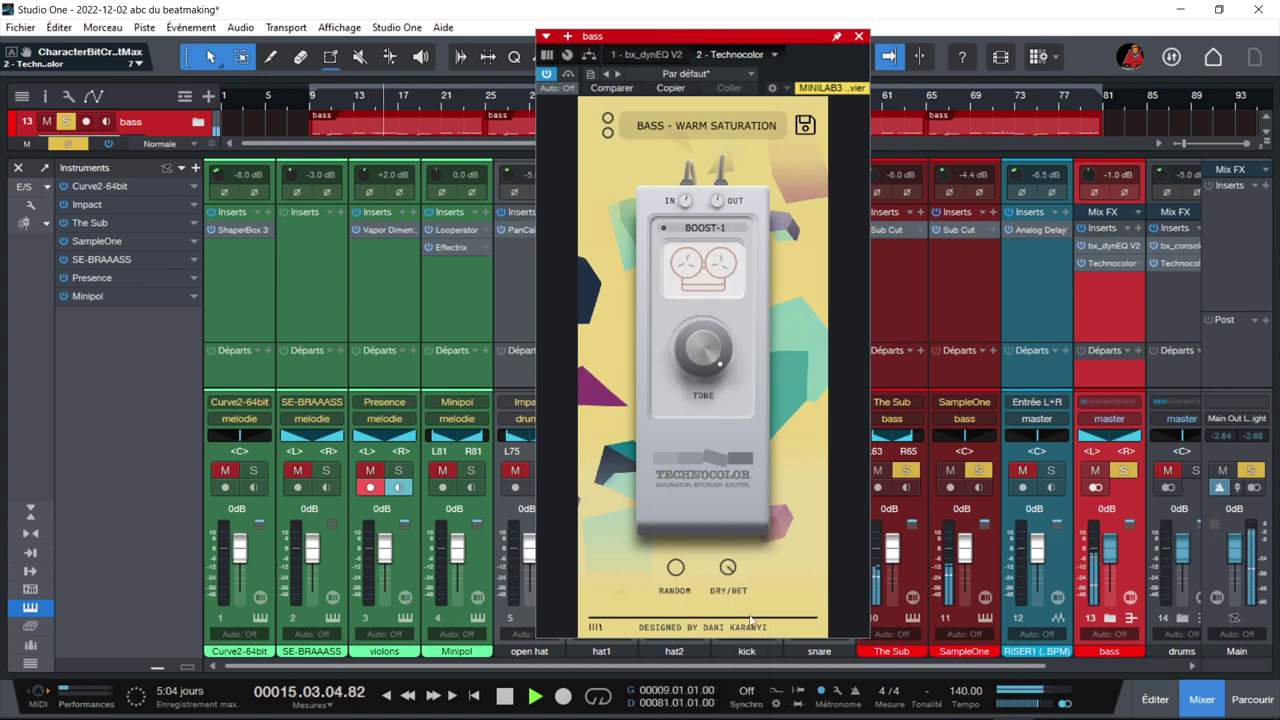
pyautogui.moveTo(703, 350); pyautogui.dragTo(701, 453)
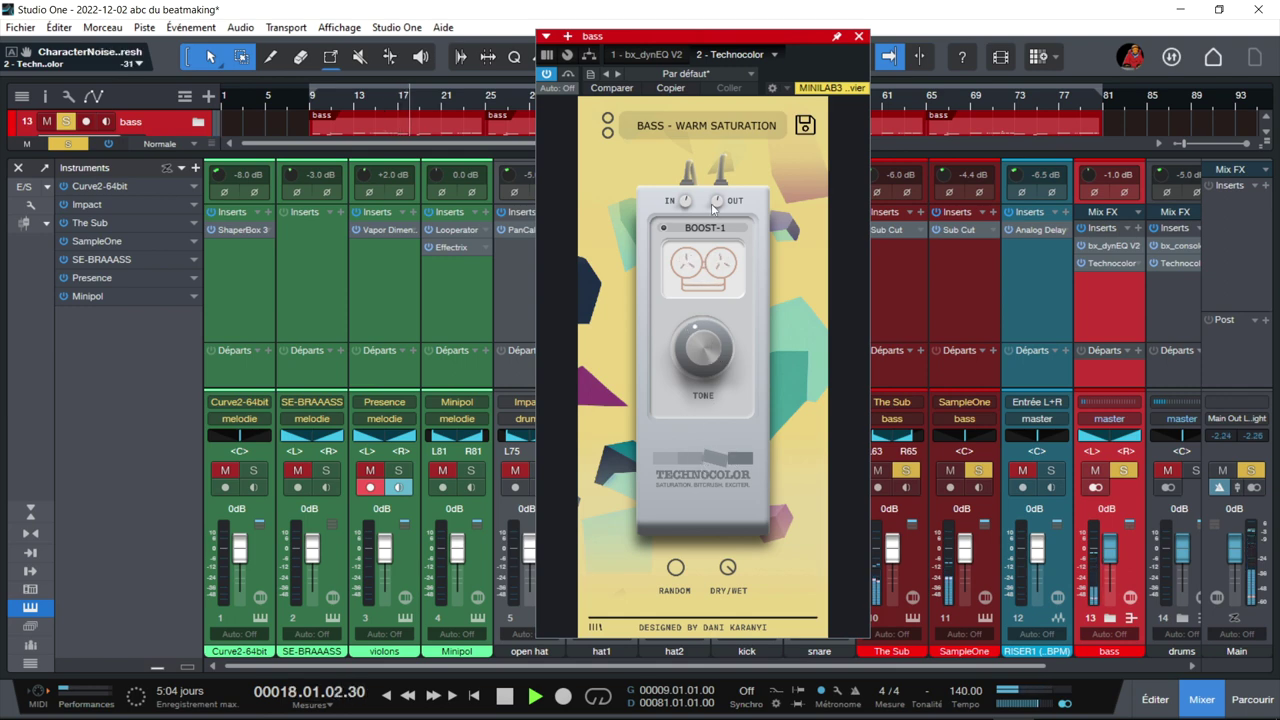
pyautogui.moveTo(728, 567); pyautogui.dragTo(722, 658)
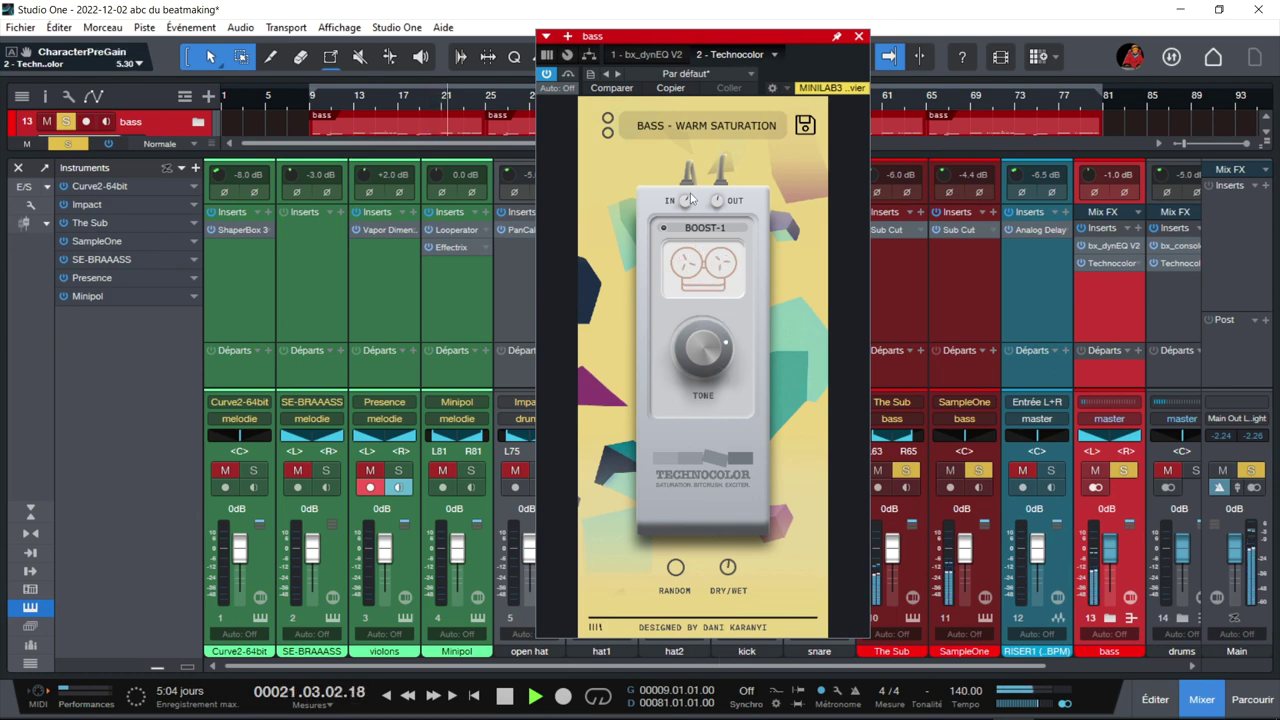
pyautogui.scroll(1, 688, 197)
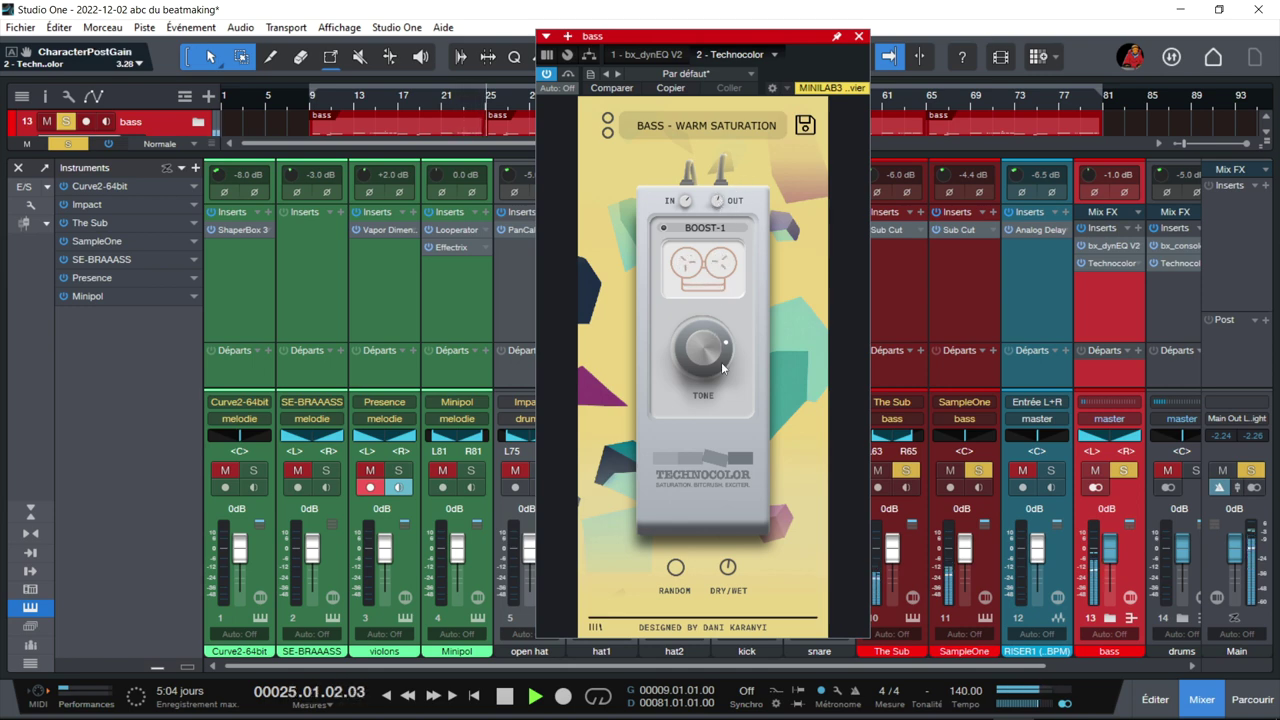
# Switch Technocolor to CRUSH-1 with Dry/Wet at 0.74 and Tone at -11, and solo the drums bus alongside the bass
pyautogui.click(710, 229)
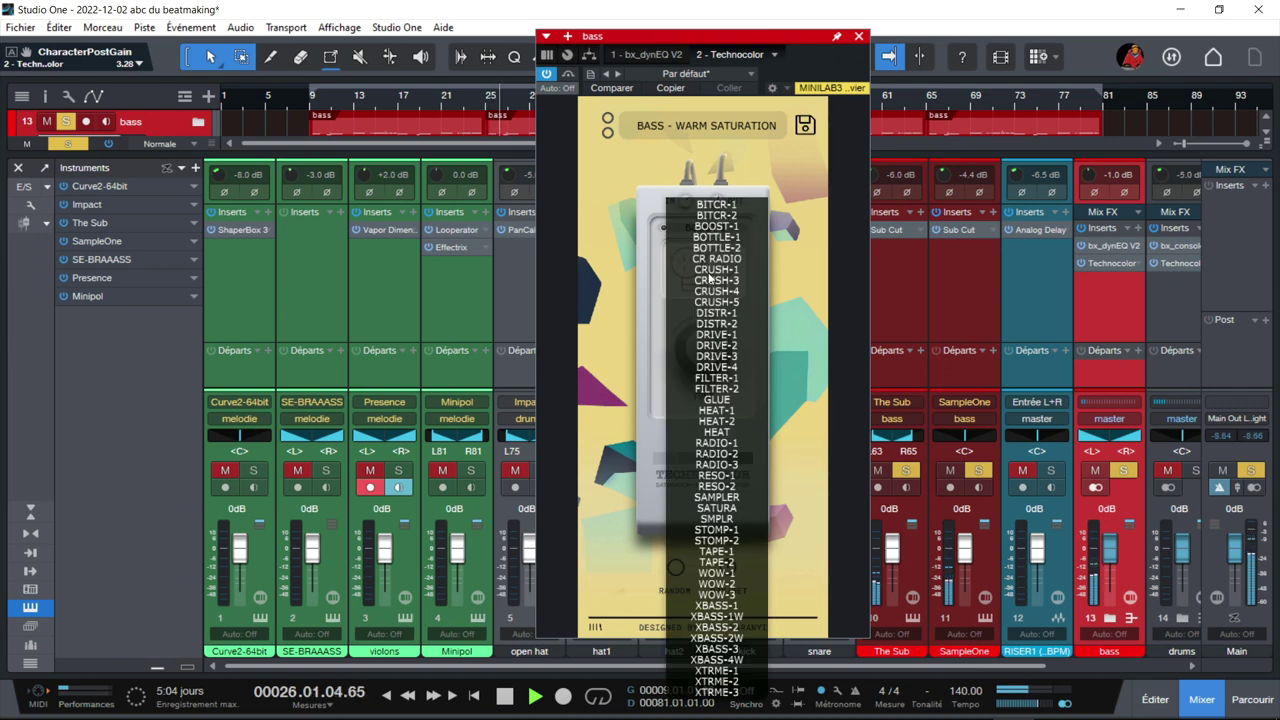
pyautogui.click(712, 270)
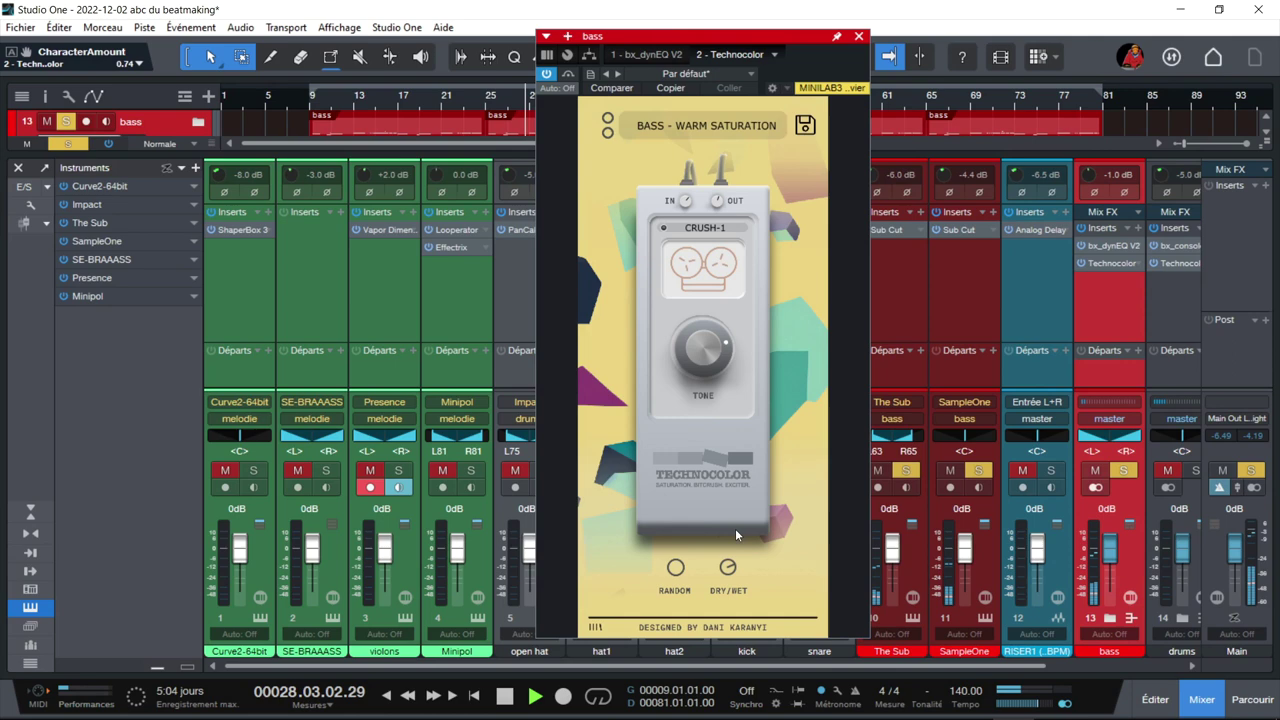
pyautogui.moveTo(697, 343); pyautogui.dragTo(689, 417)
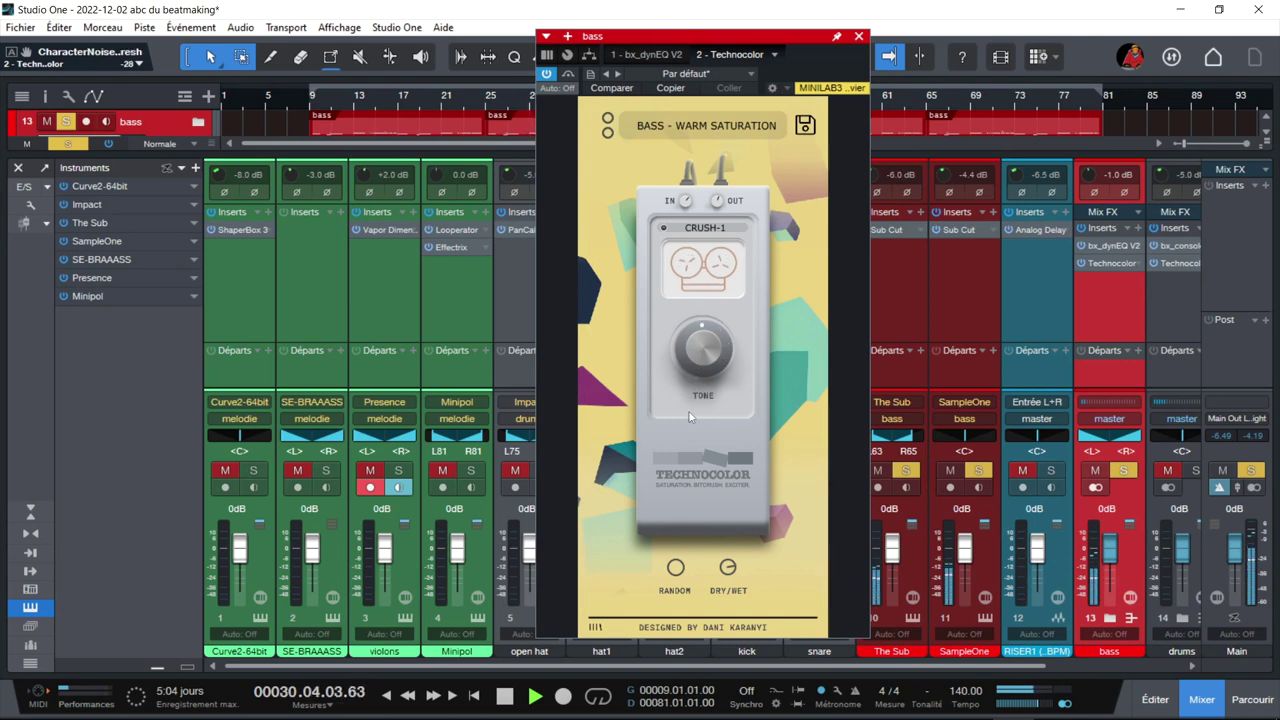
pyautogui.moveTo(705, 510); pyautogui.dragTo(705, 442)
pyautogui.moveTo(704, 366); pyautogui.dragTo(704, 368)
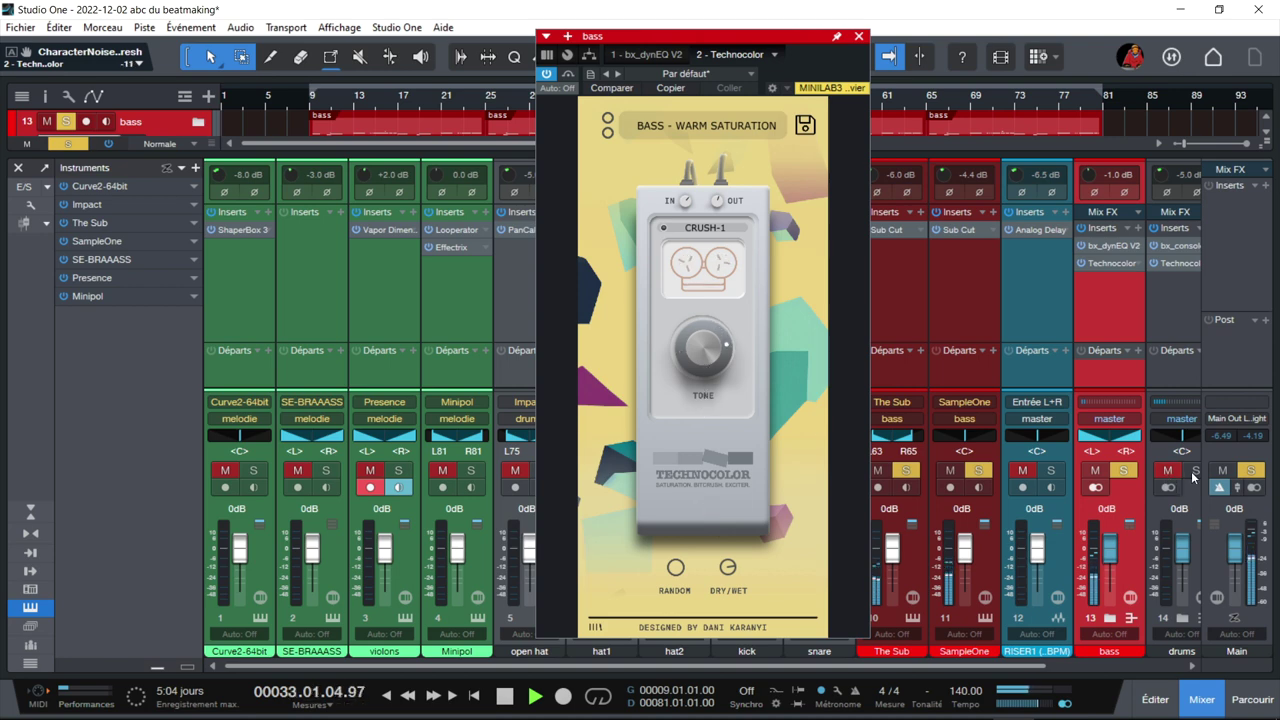
pyautogui.moveTo(699, 356); pyautogui.dragTo(697, 318)
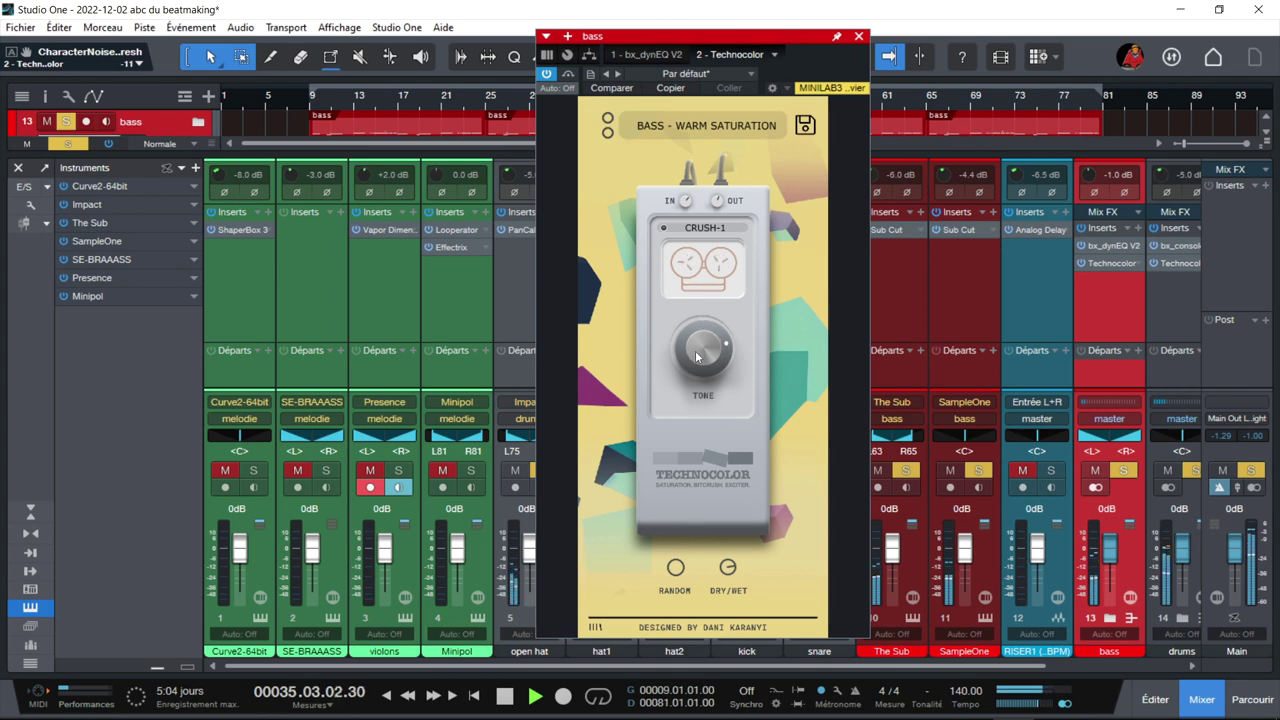
# Audition Technocolor's FILTER-1 type with input gain at 14.89, Tone at -17 and Dry/Wet at 0.61
pyautogui.click(705, 228)
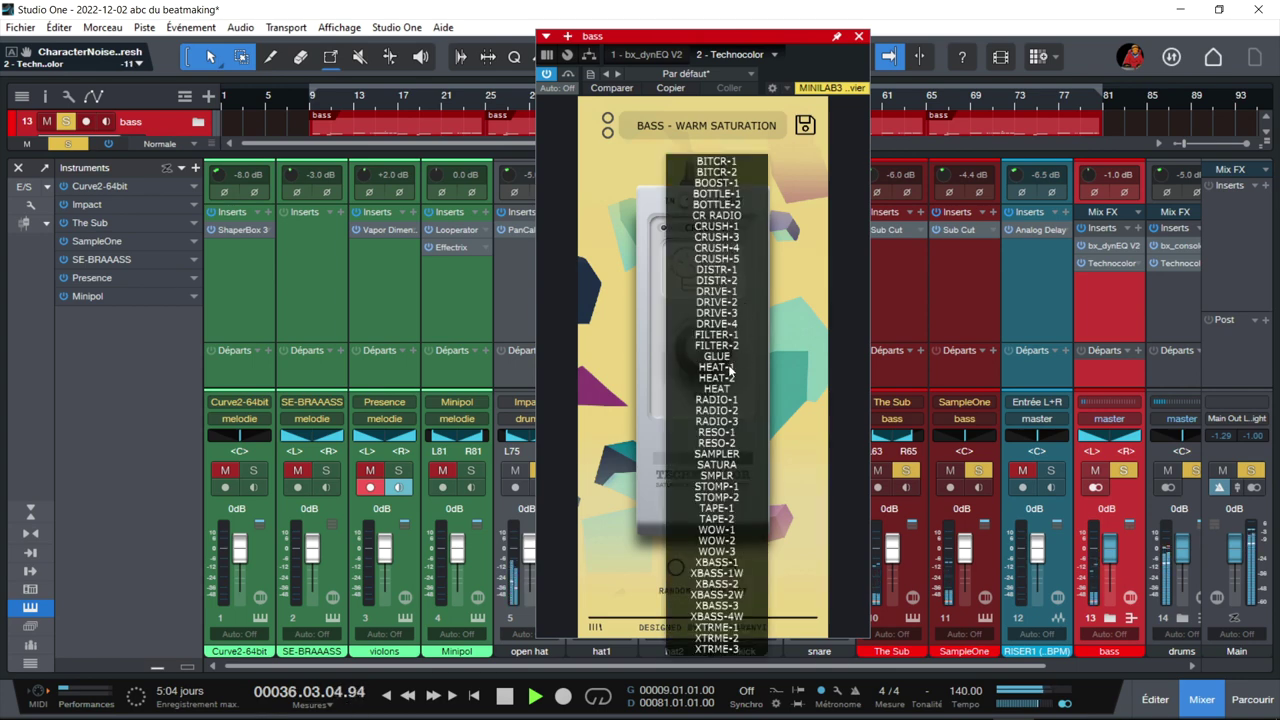
pyautogui.click(716, 335)
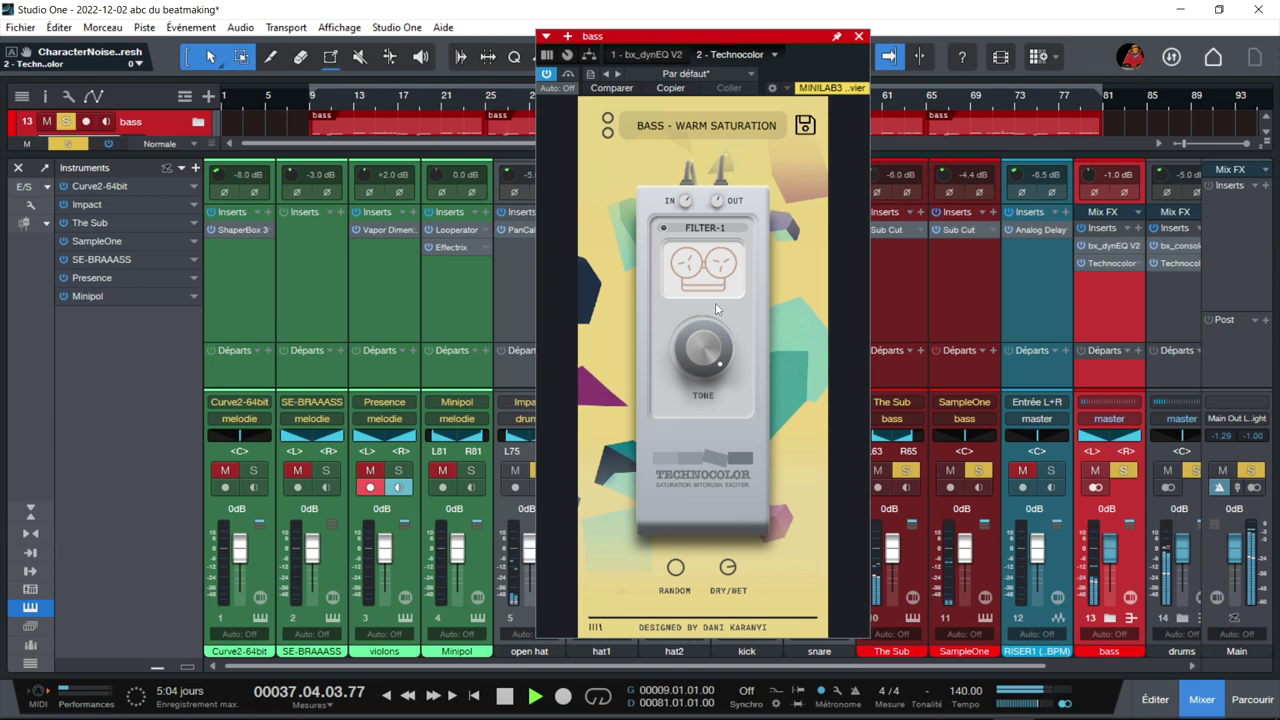
pyautogui.click(738, 478)
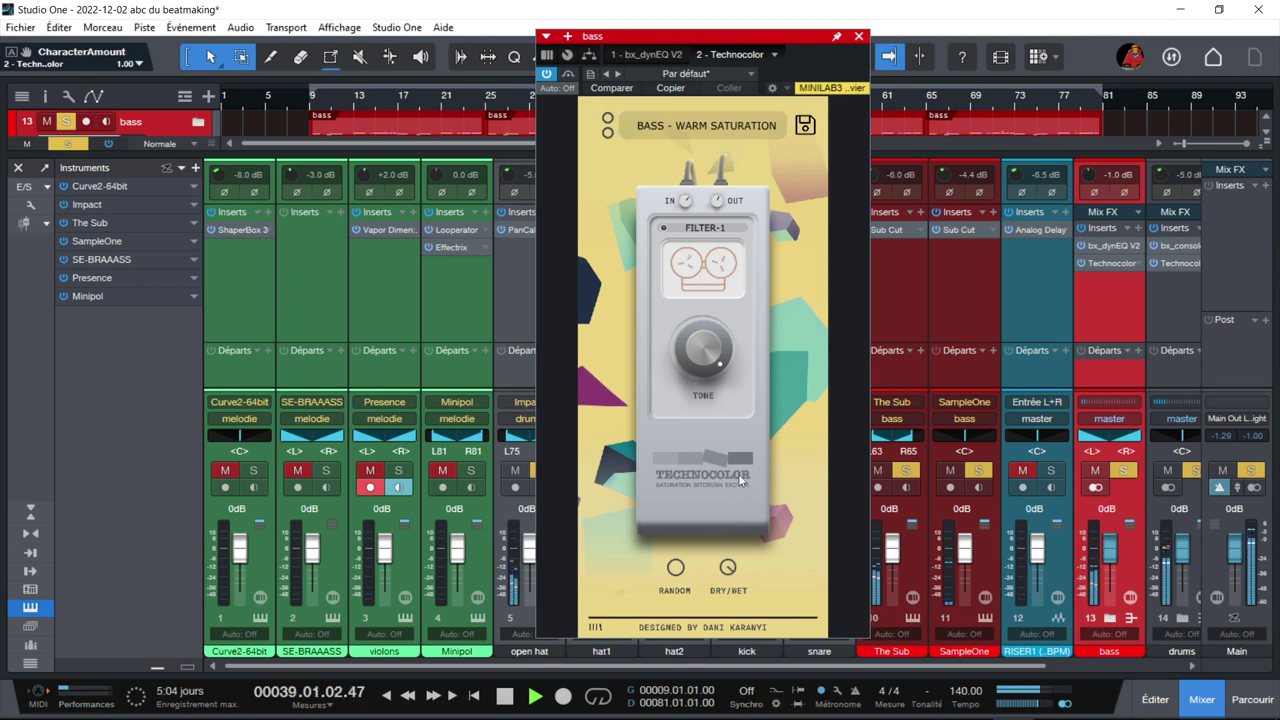
pyautogui.click(708, 348)
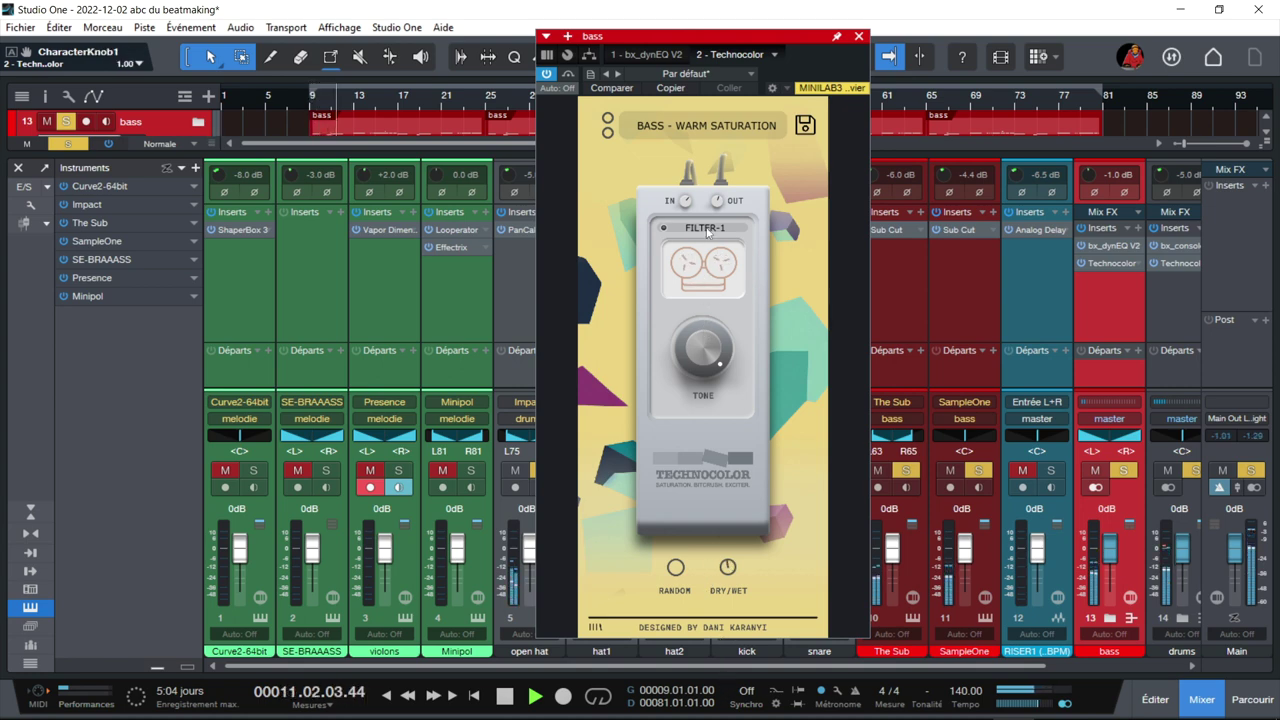
pyautogui.moveTo(688, 180); pyautogui.dragTo(688, 174)
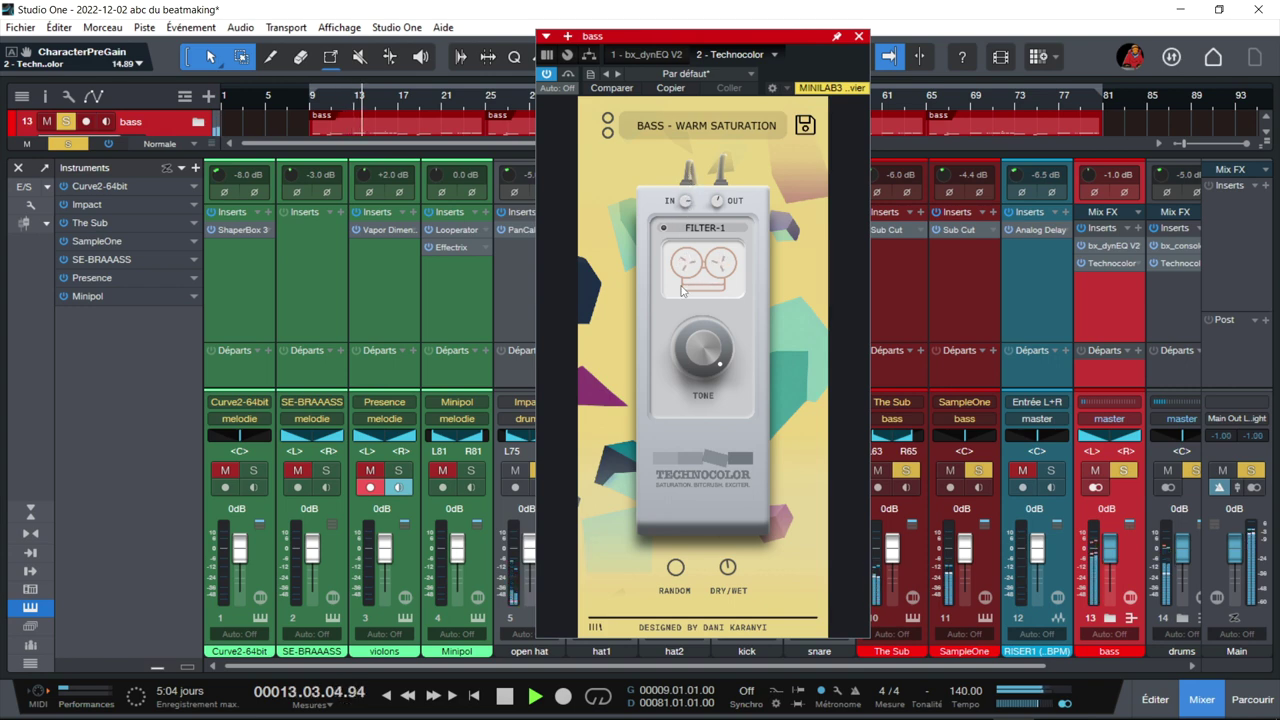
pyautogui.moveTo(703, 348); pyautogui.dragTo(702, 403)
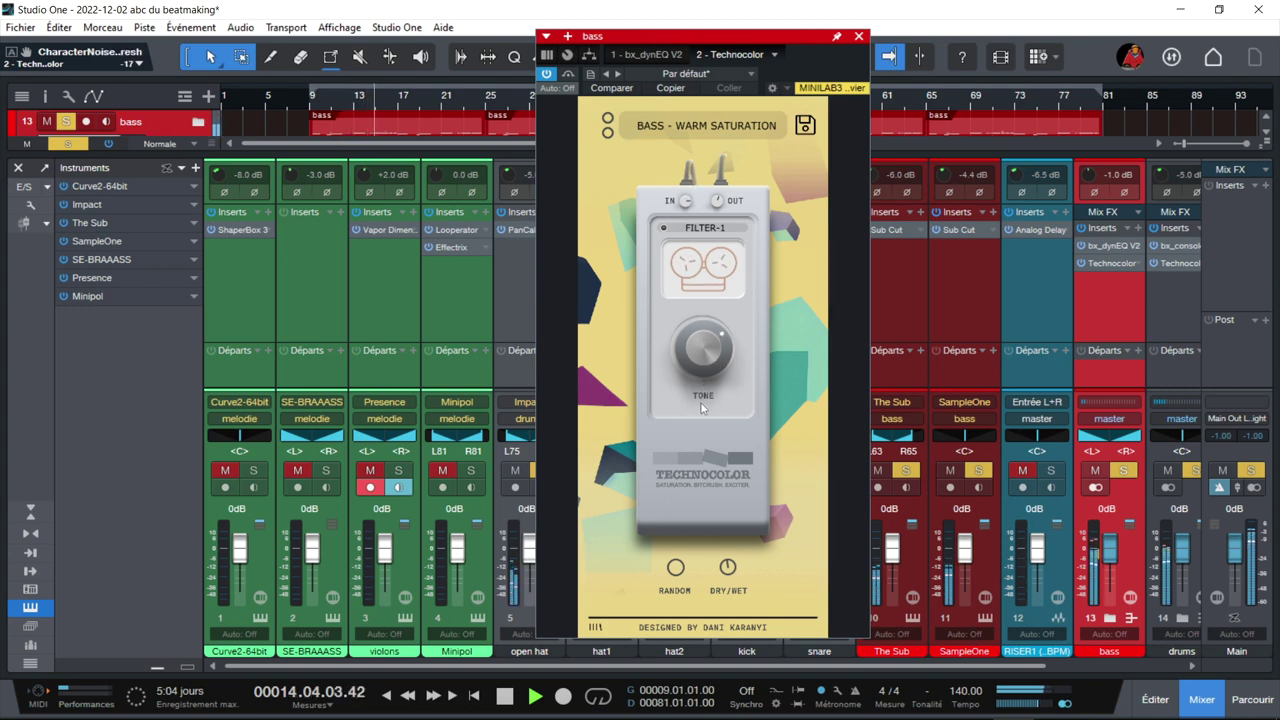
pyautogui.moveTo(685, 203); pyautogui.dragTo(686, 216)
pyautogui.moveTo(728, 567); pyautogui.dragTo(725, 537)
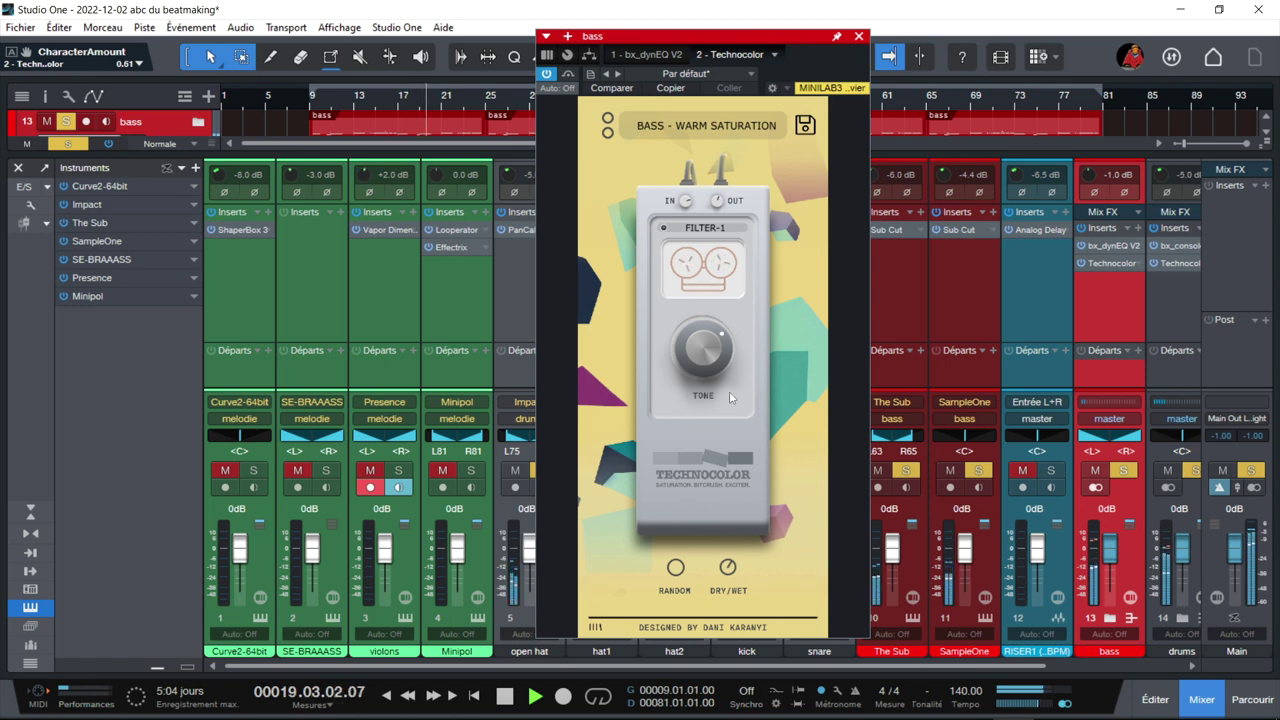
# Switch Technocolor to GLUE, lower its input gain, and set Tone to -53 and Dry/Wet to 0.51 during playback
pyautogui.click(705, 228)
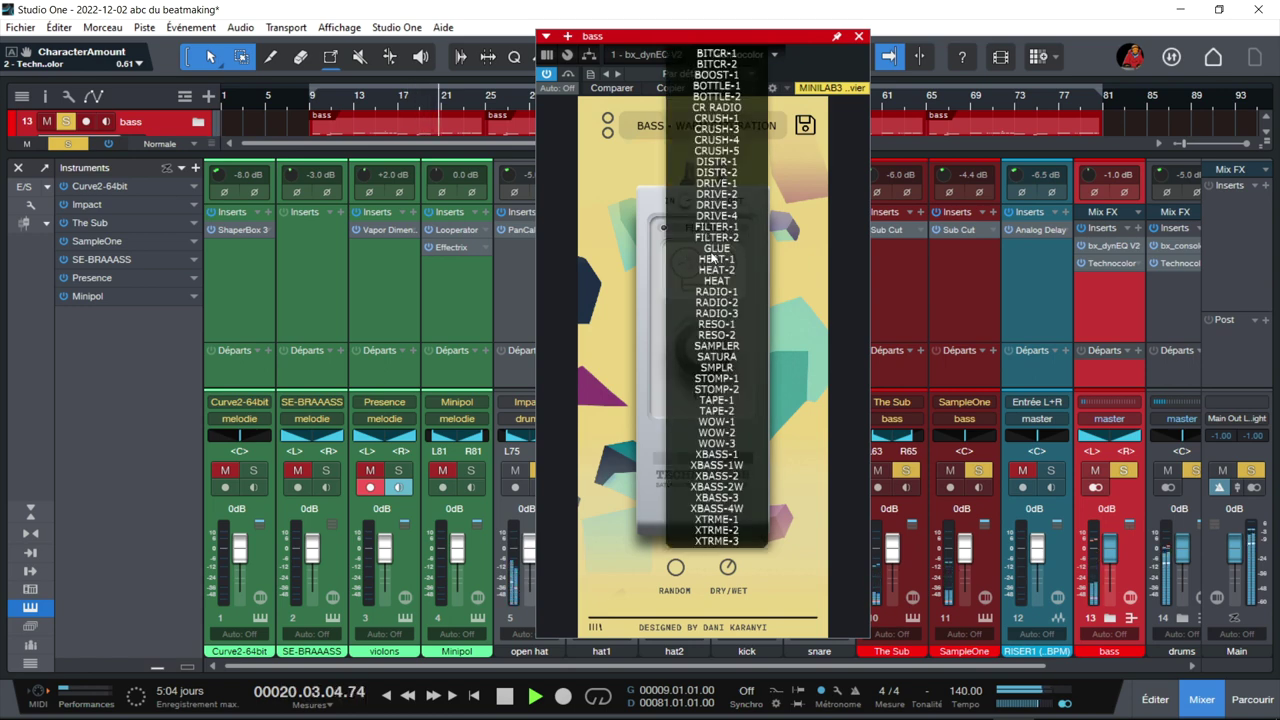
pyautogui.click(711, 254)
pyautogui.moveTo(698, 348); pyautogui.dragTo(694, 395)
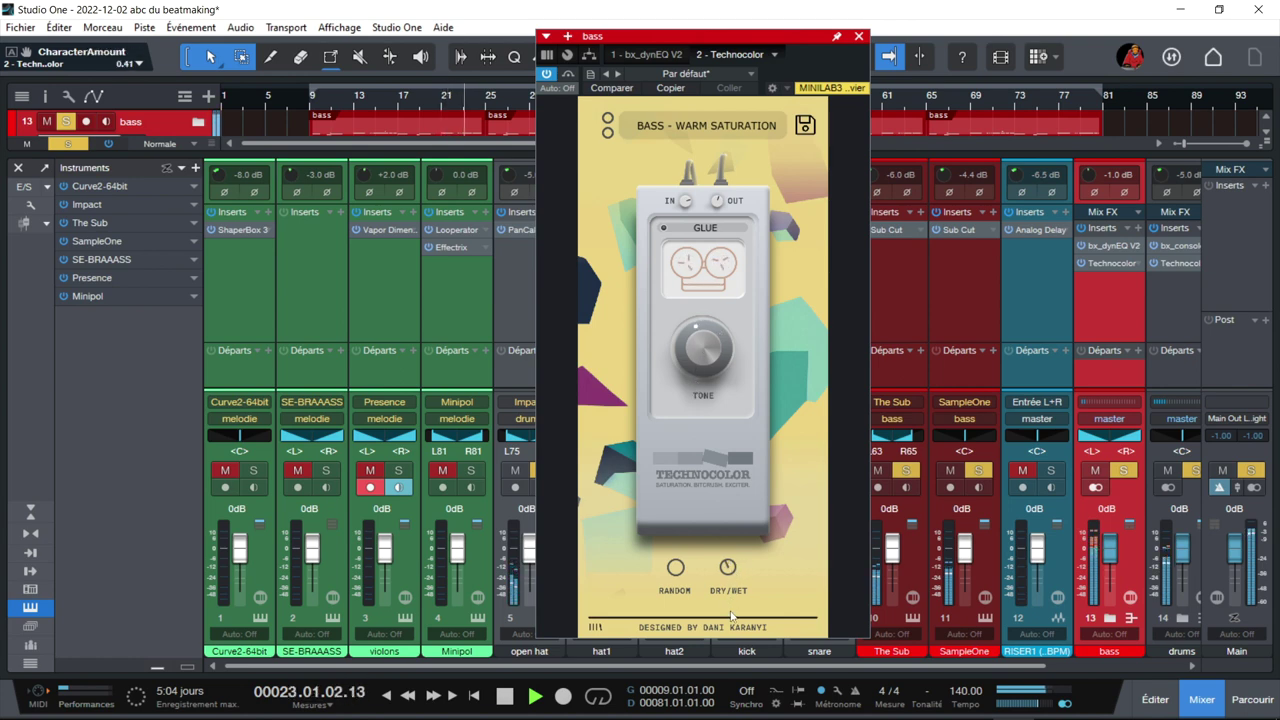
pyautogui.moveTo(705, 350); pyautogui.dragTo(714, 300)
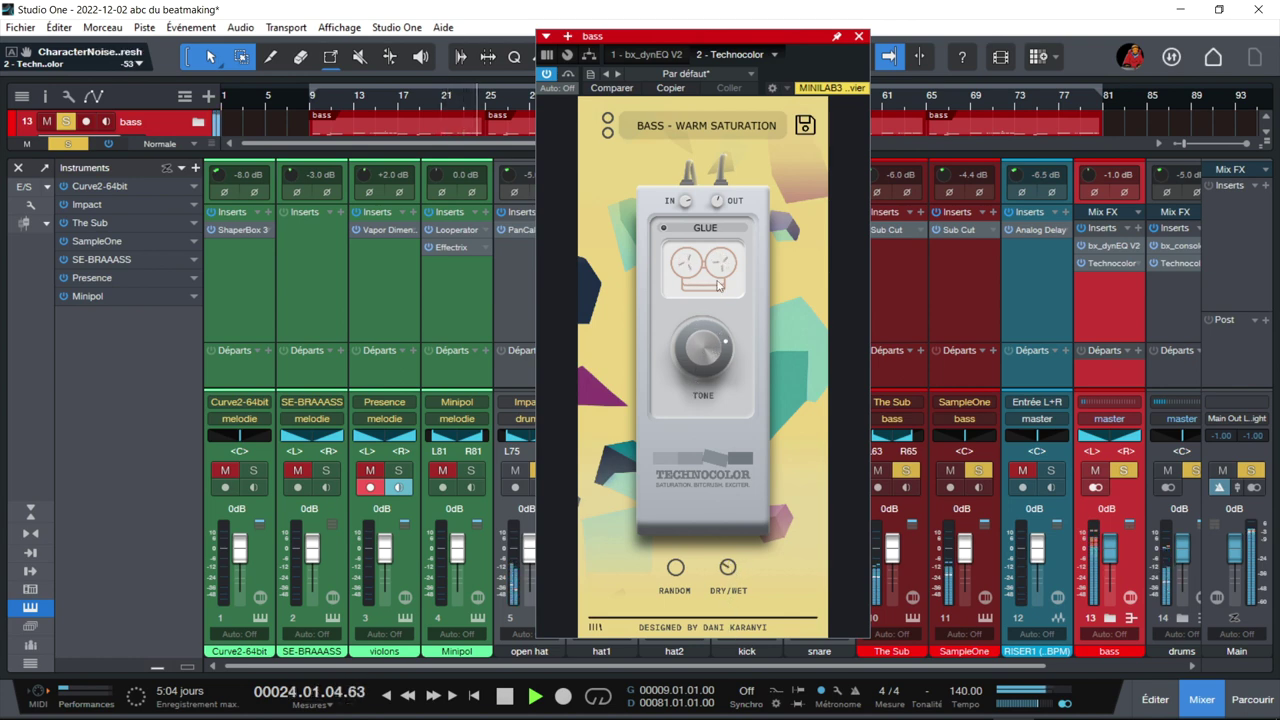
pyautogui.moveTo(686, 198); pyautogui.dragTo(688, 262)
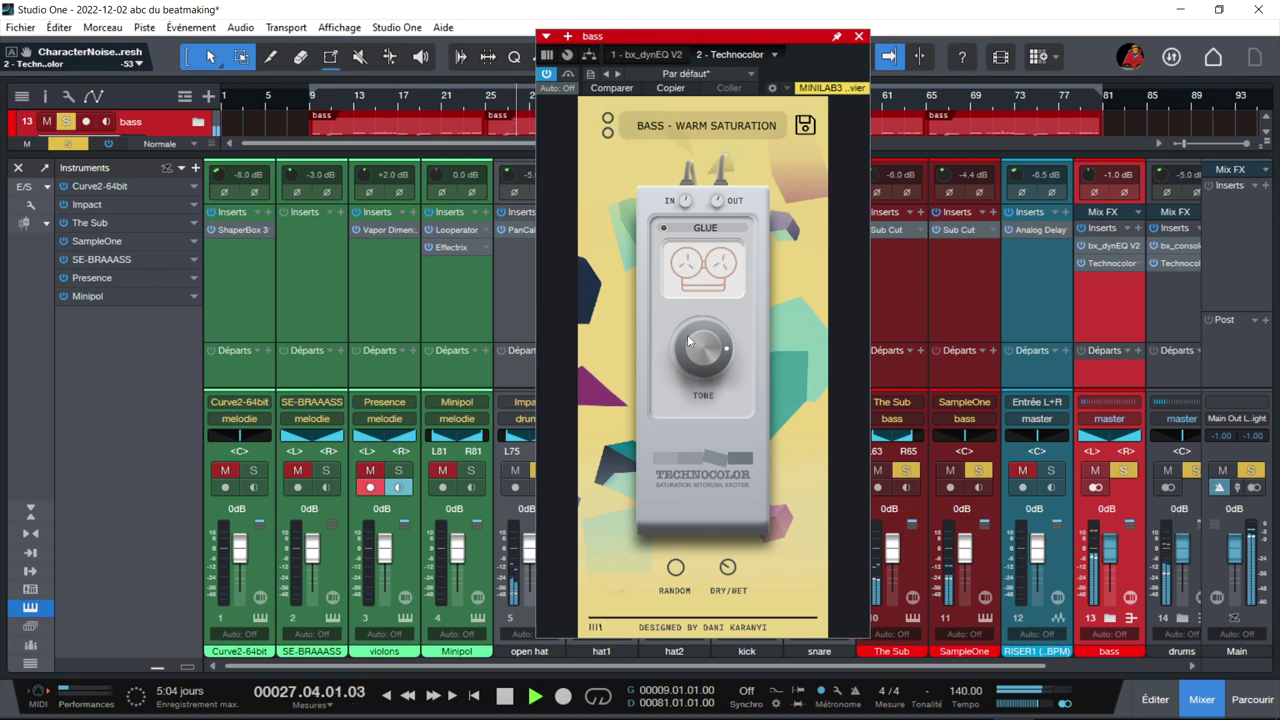
pyautogui.moveTo(718, 555); pyautogui.dragTo(727, 544)
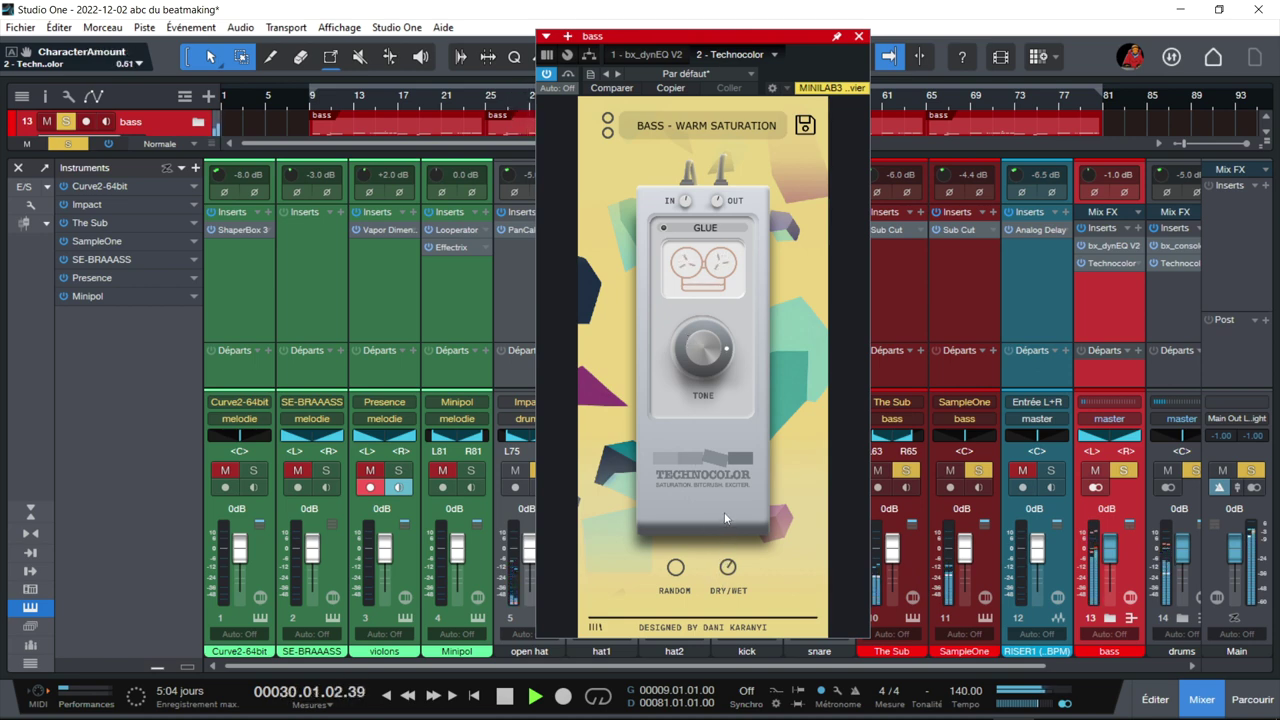
# Look through Technocolor's preset list, switch the effect type to HEAT-1 and set the input gain to 10.57
pyautogui.click(711, 126)
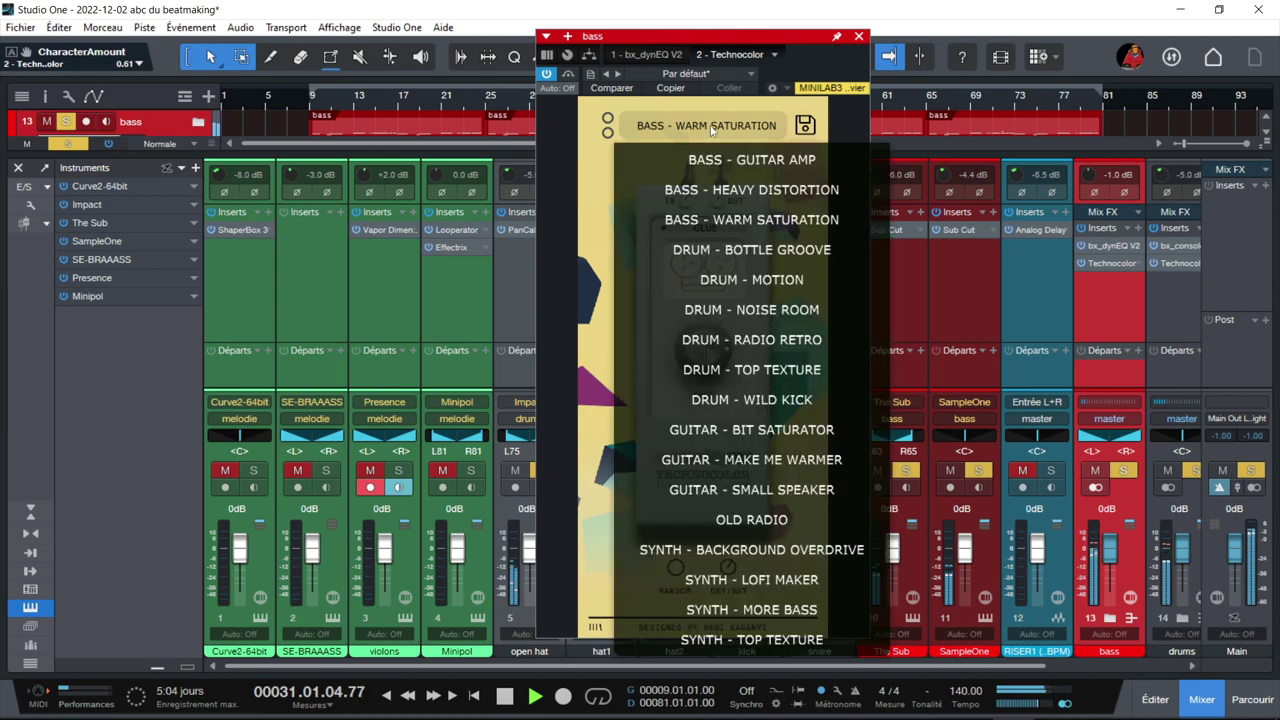
pyautogui.click(598, 200)
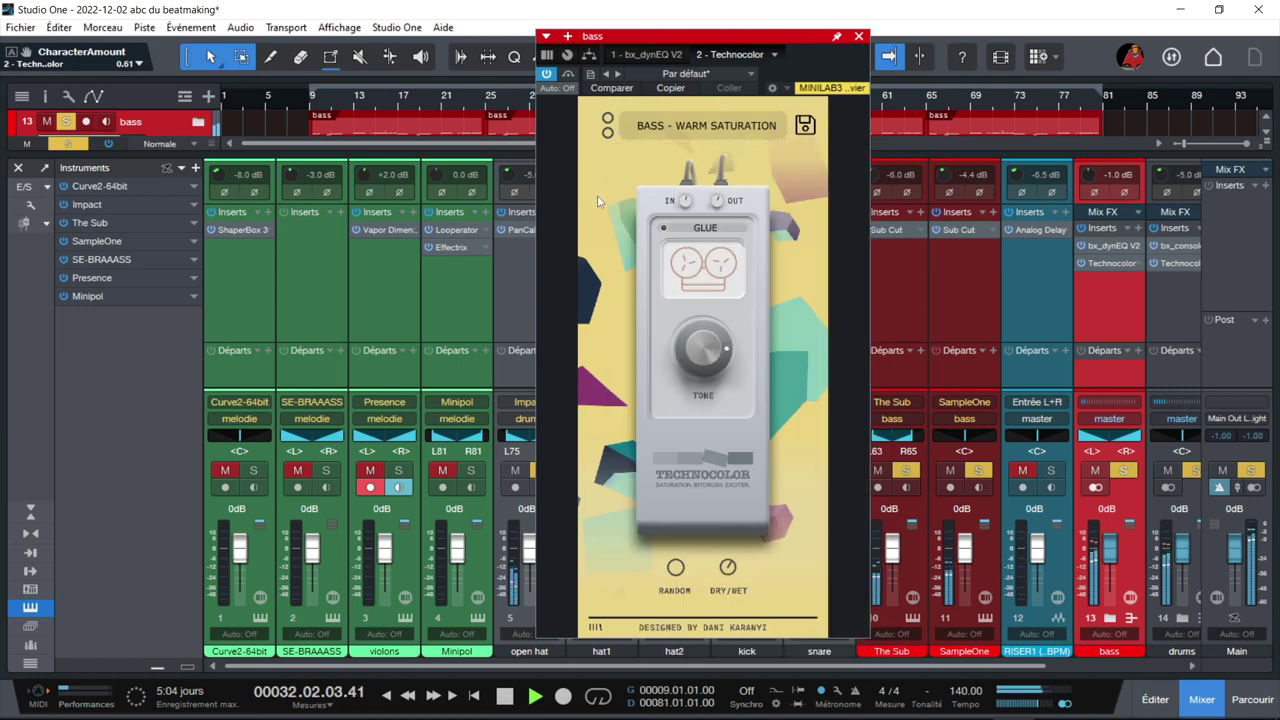
pyautogui.click(699, 229)
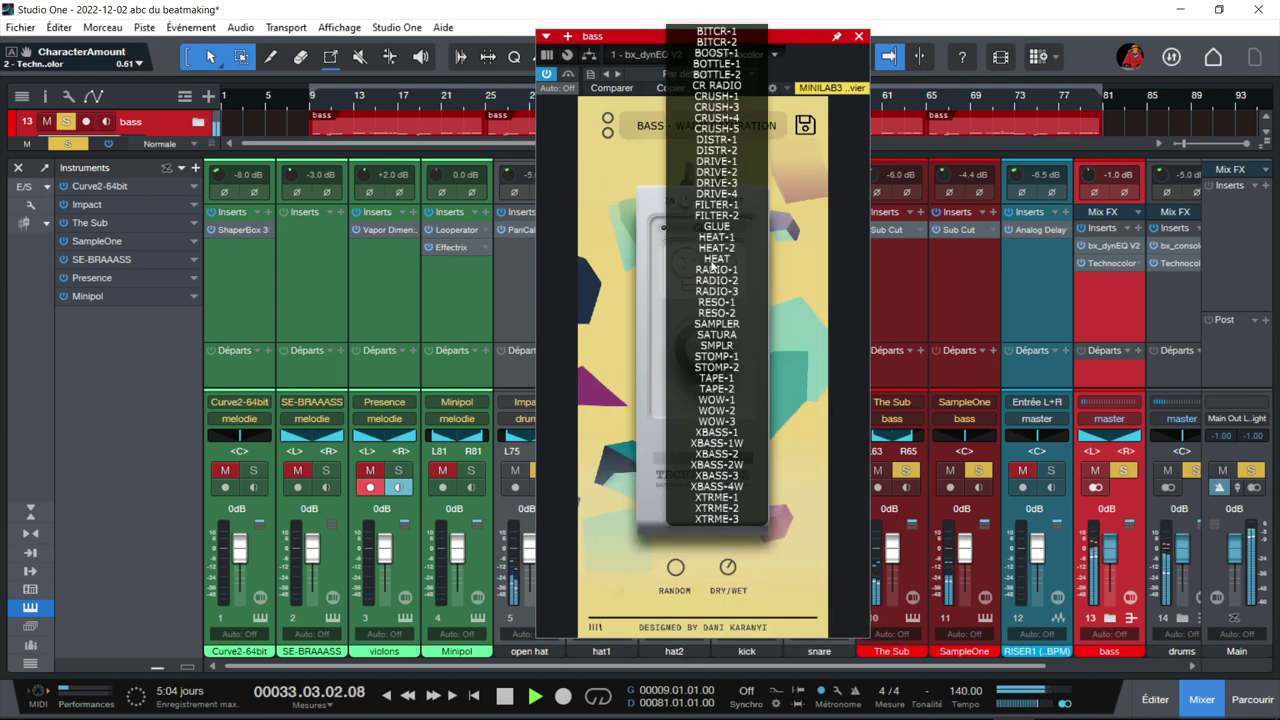
pyautogui.click(715, 237)
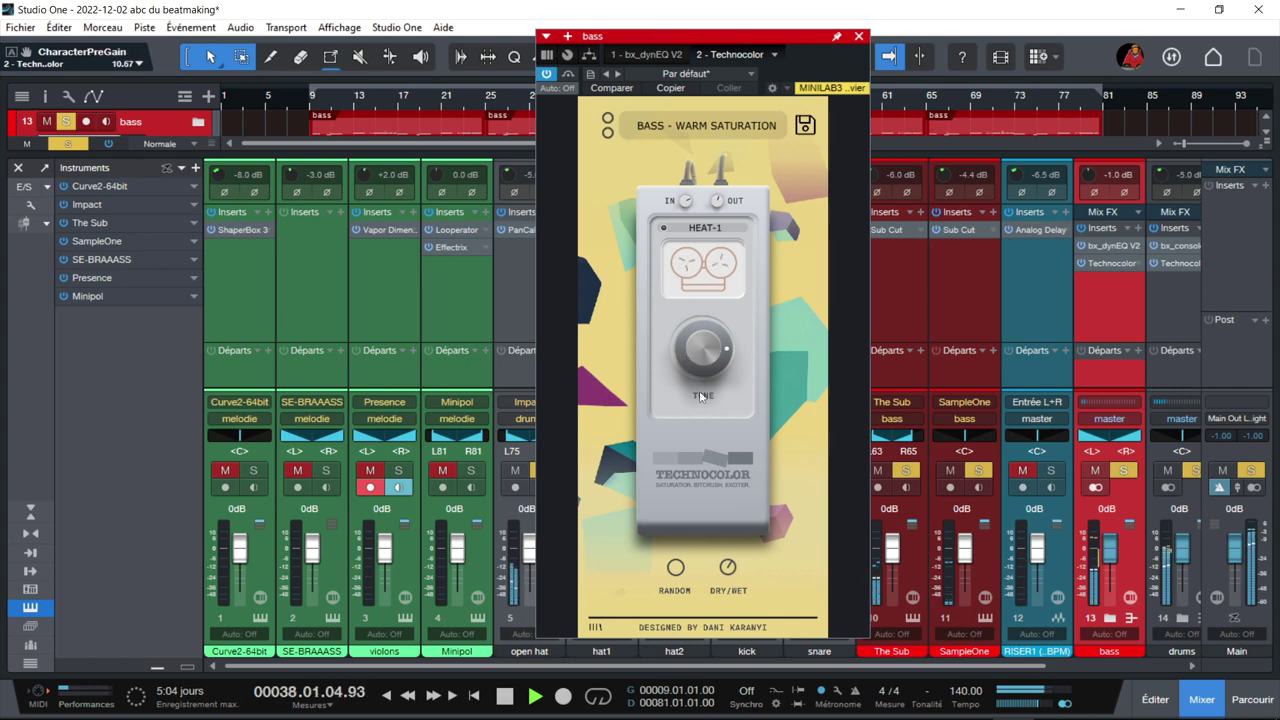
# Set Technocolor's Dry/Wet to 0.77 and Tone to -26 for HEAT-1 on the bass, and look through the preset list
pyautogui.moveTo(727, 568); pyautogui.dragTo(720, 531)
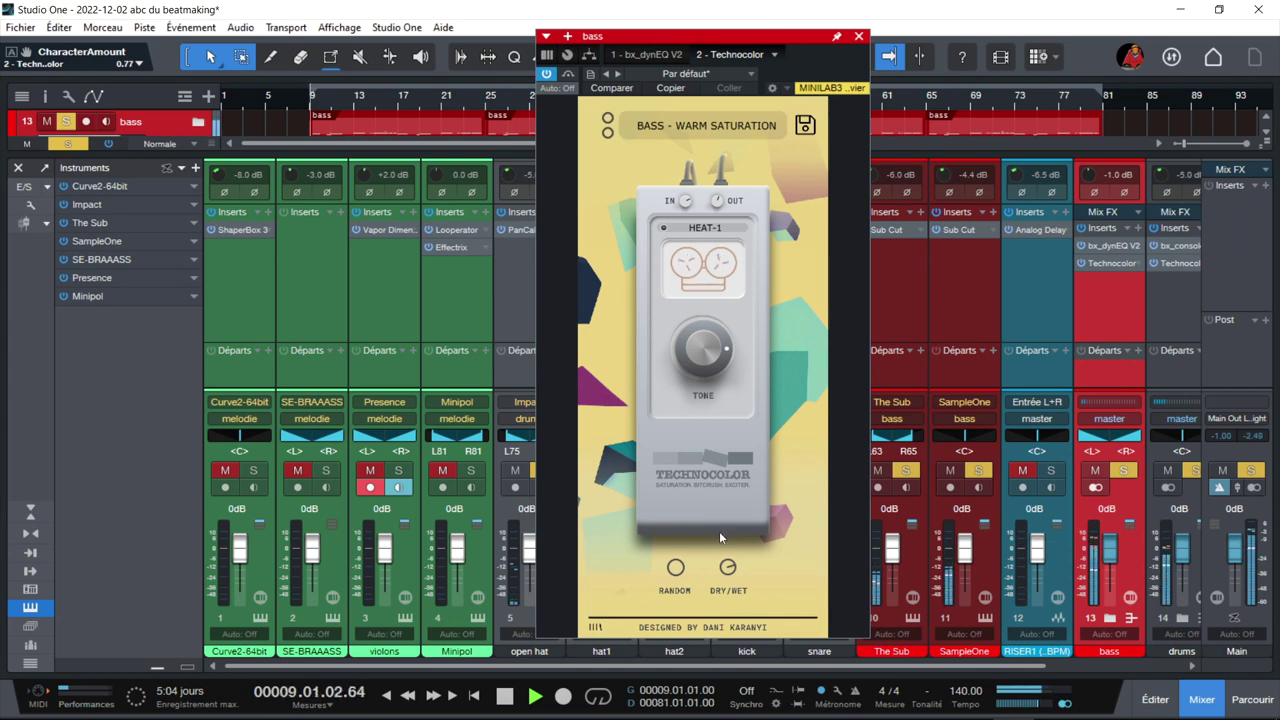
pyautogui.moveTo(702, 412); pyautogui.dragTo(696, 371)
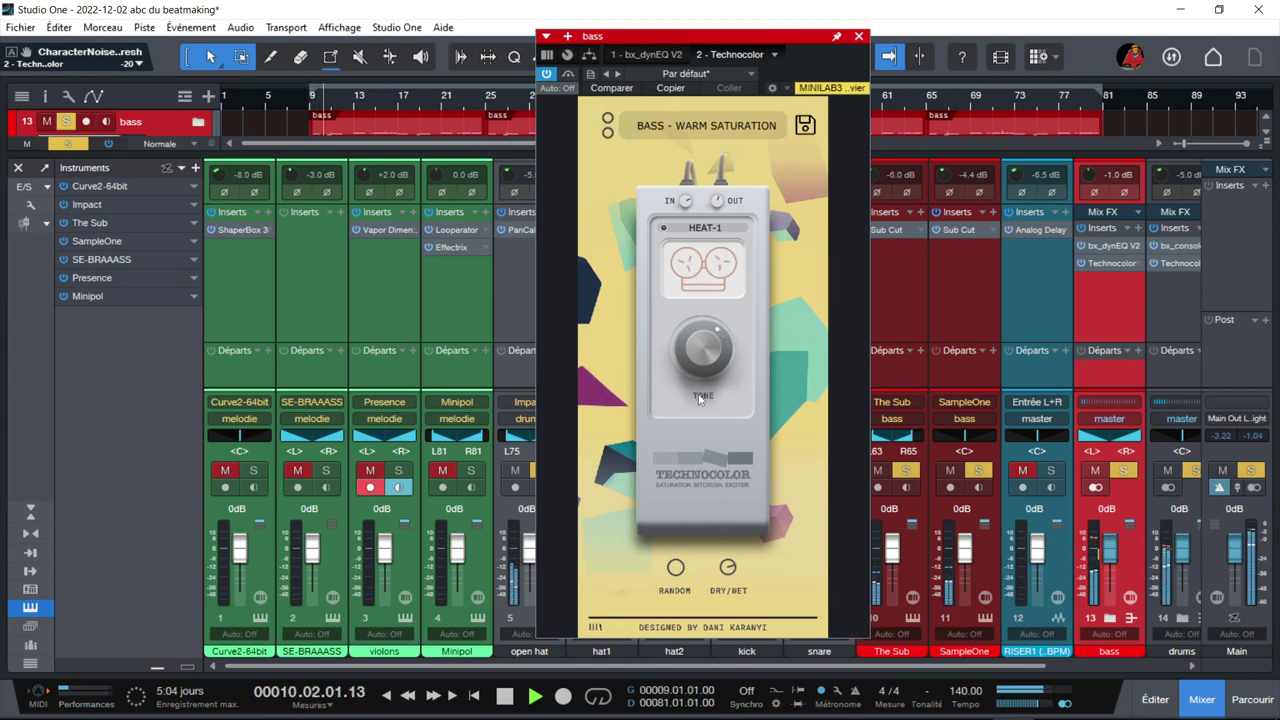
pyautogui.moveTo(700, 398); pyautogui.dragTo(696, 419)
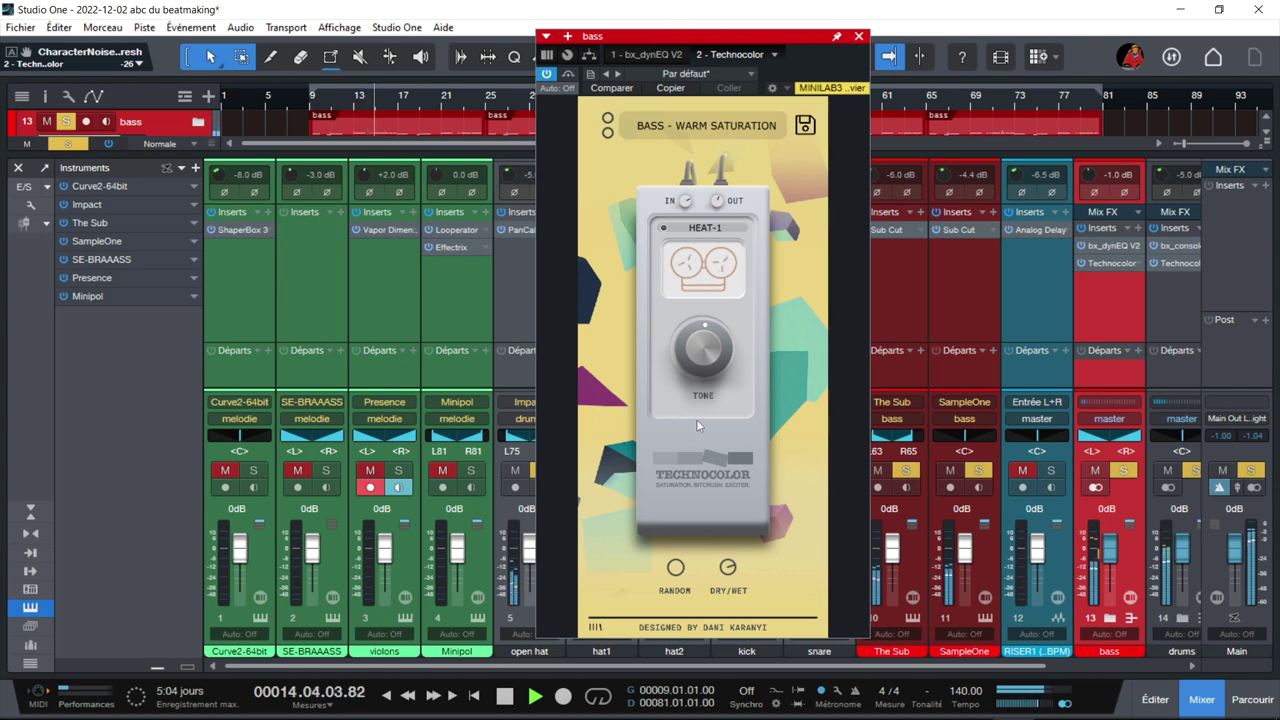
pyautogui.click(726, 132)
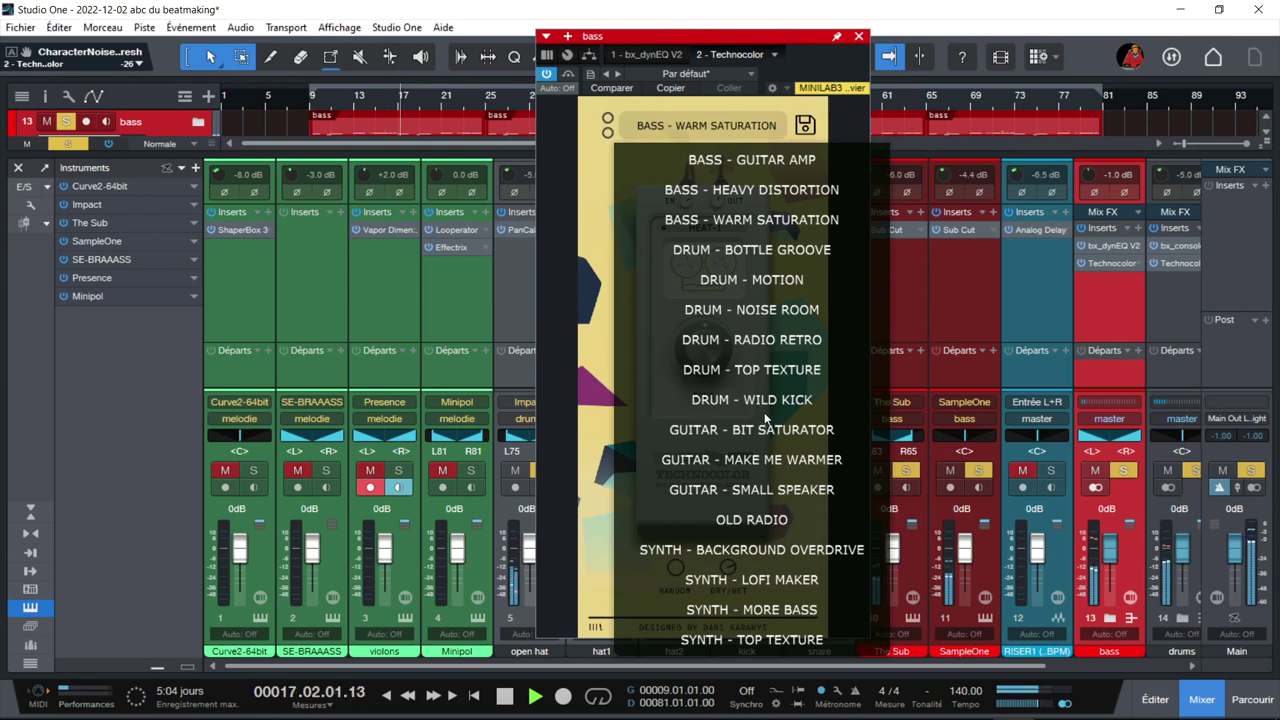
pyautogui.click(597, 313)
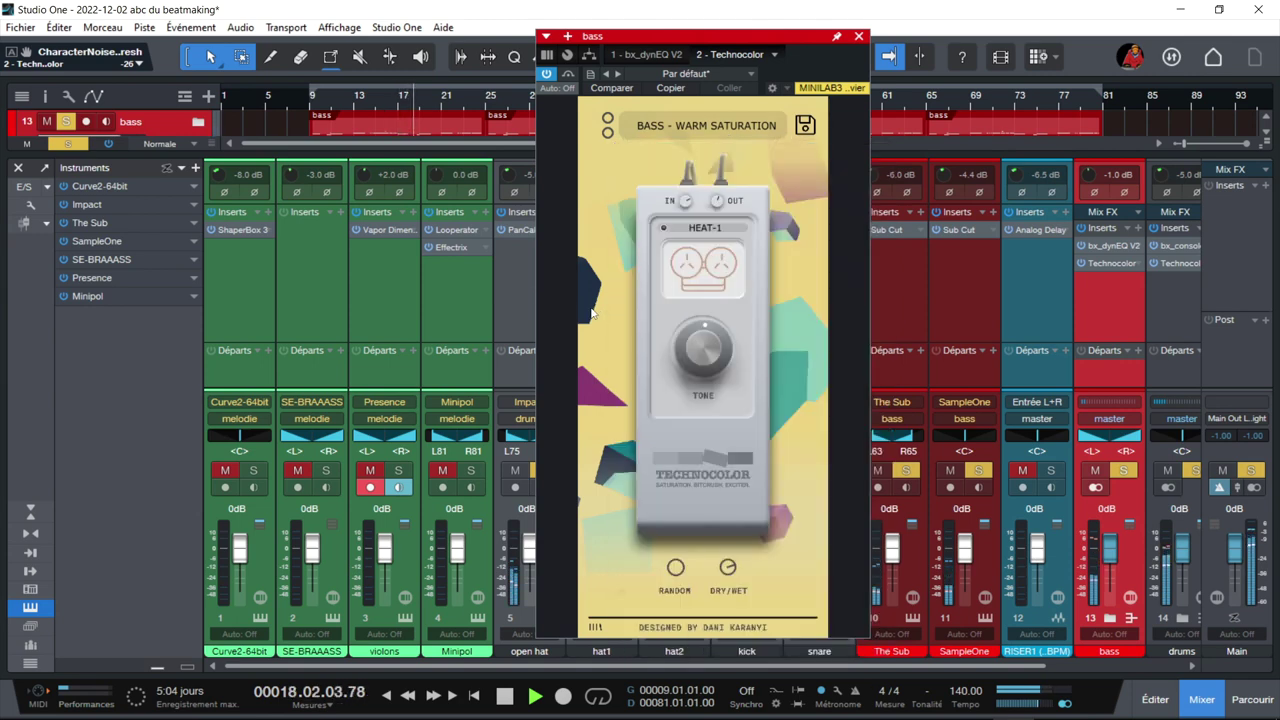
# Switch the bass Technocolor to SATURA with Tone at -12 and input gain at 0.30, and clear all solos to play the full mix
pyautogui.click(717, 228)
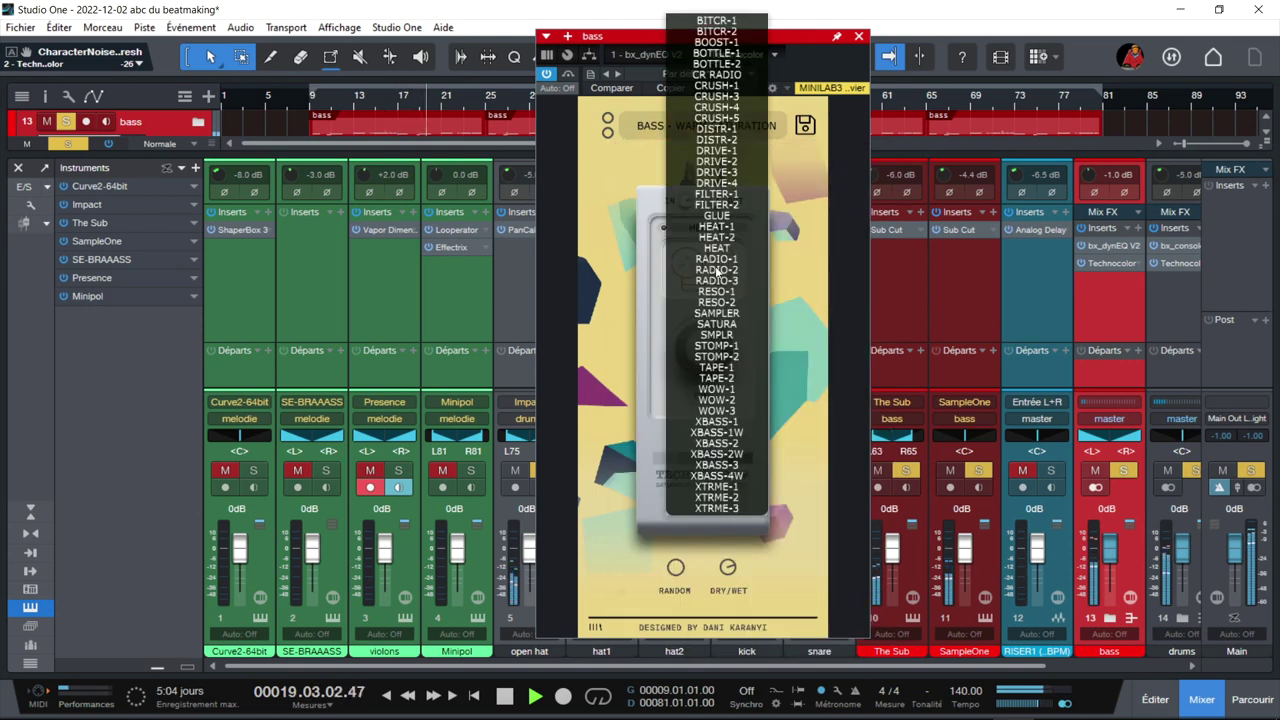
pyautogui.click(712, 325)
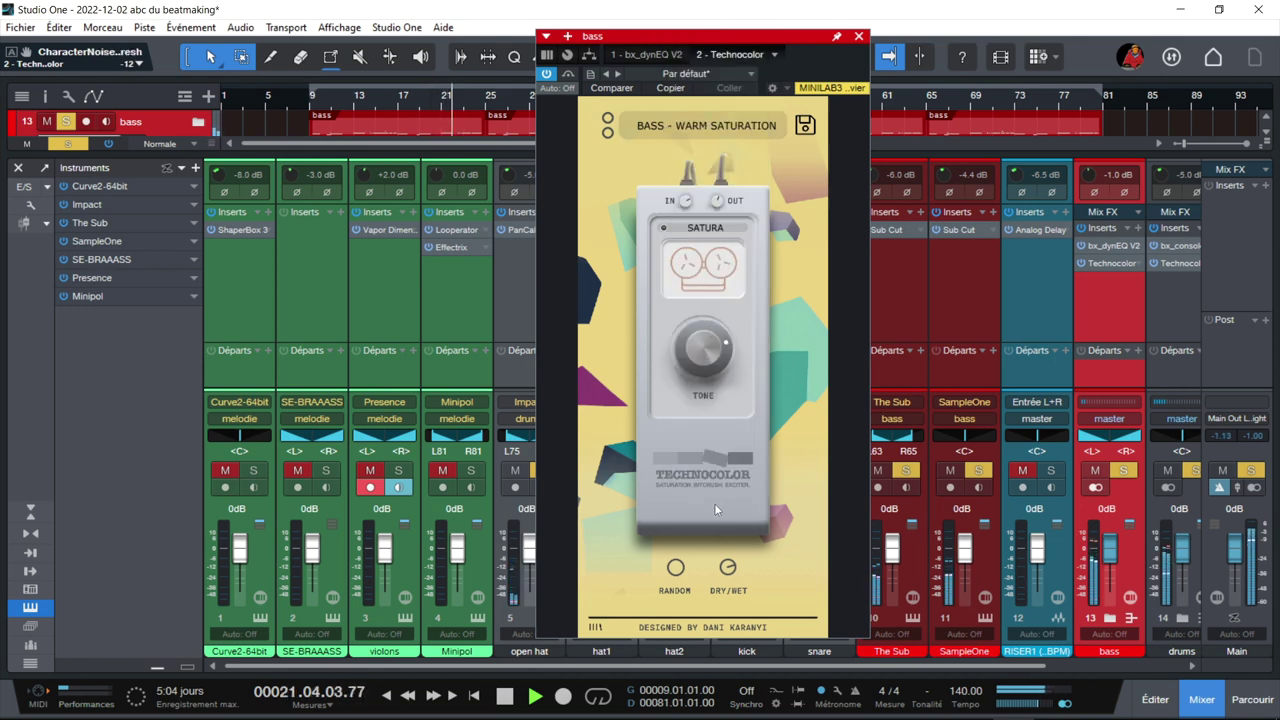
pyautogui.click(1123, 472)
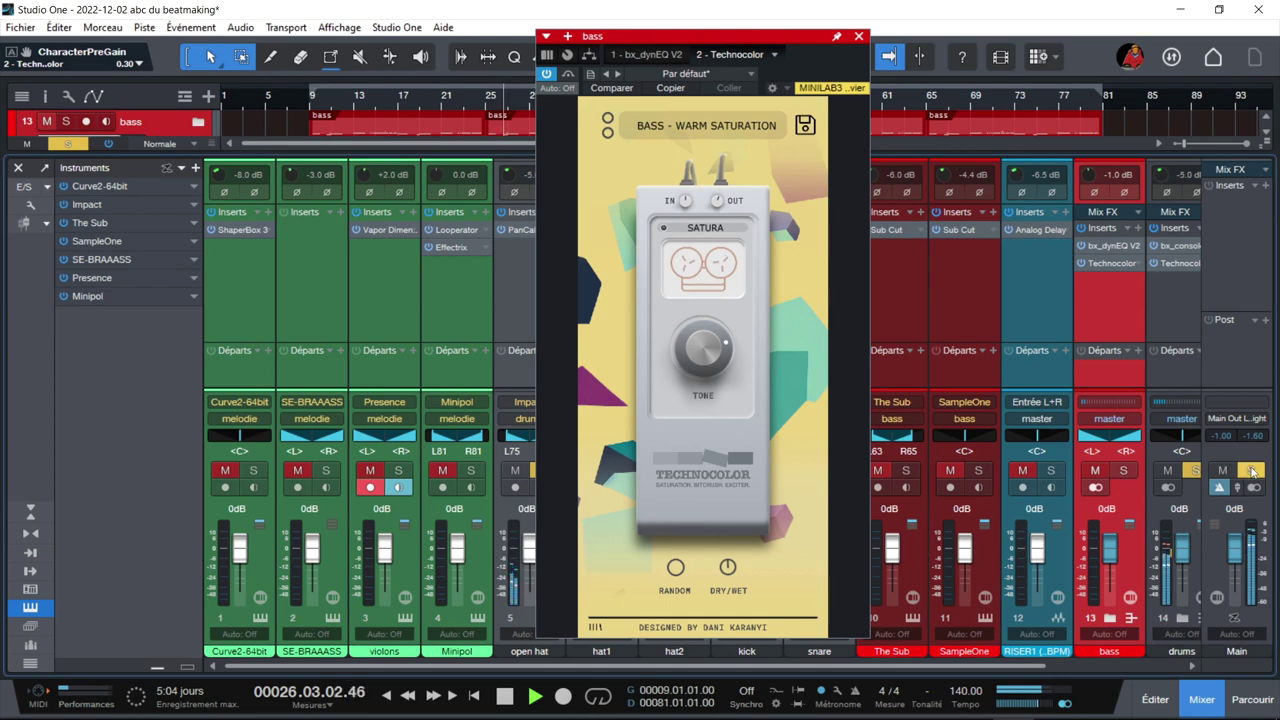
pyautogui.click(59, 145)
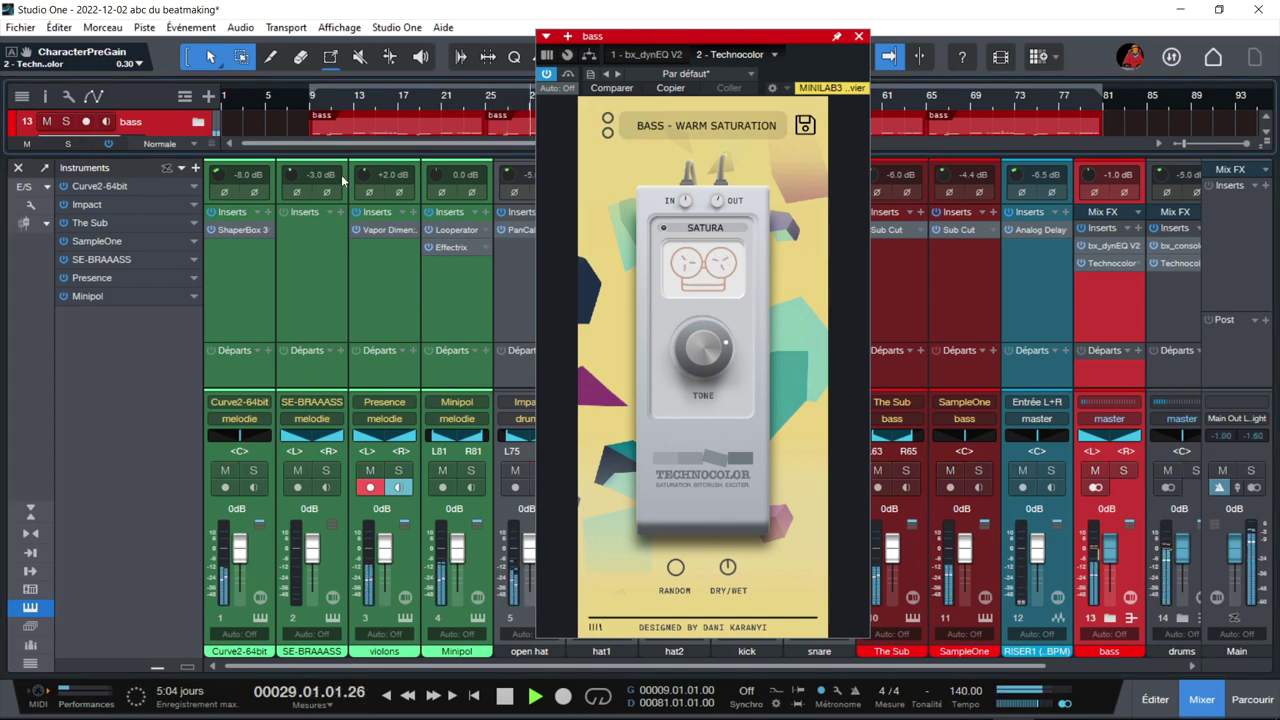
# Set SATURA's input gain to 7.02 and Dry/Wet to 0.79, and sweep its Tone through different positions in the full mix
pyautogui.moveTo(716, 388); pyautogui.dragTo(716, 405)
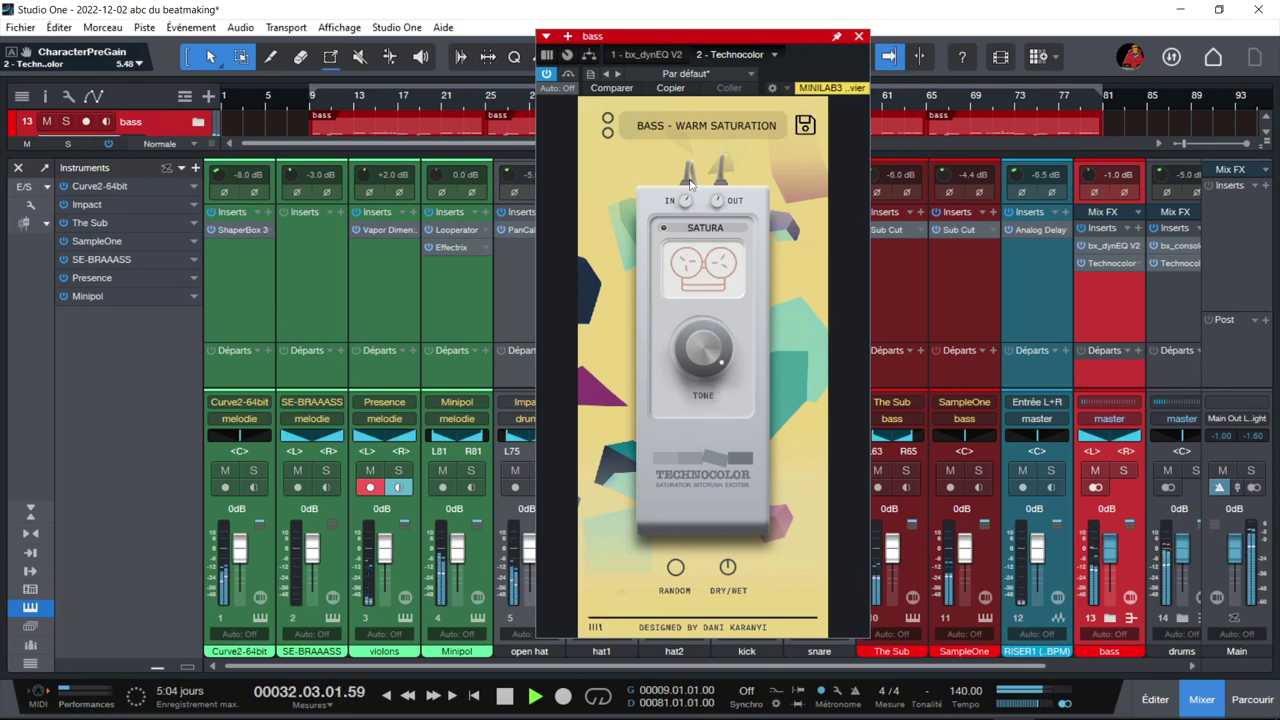
pyautogui.scroll(2, 690, 178)
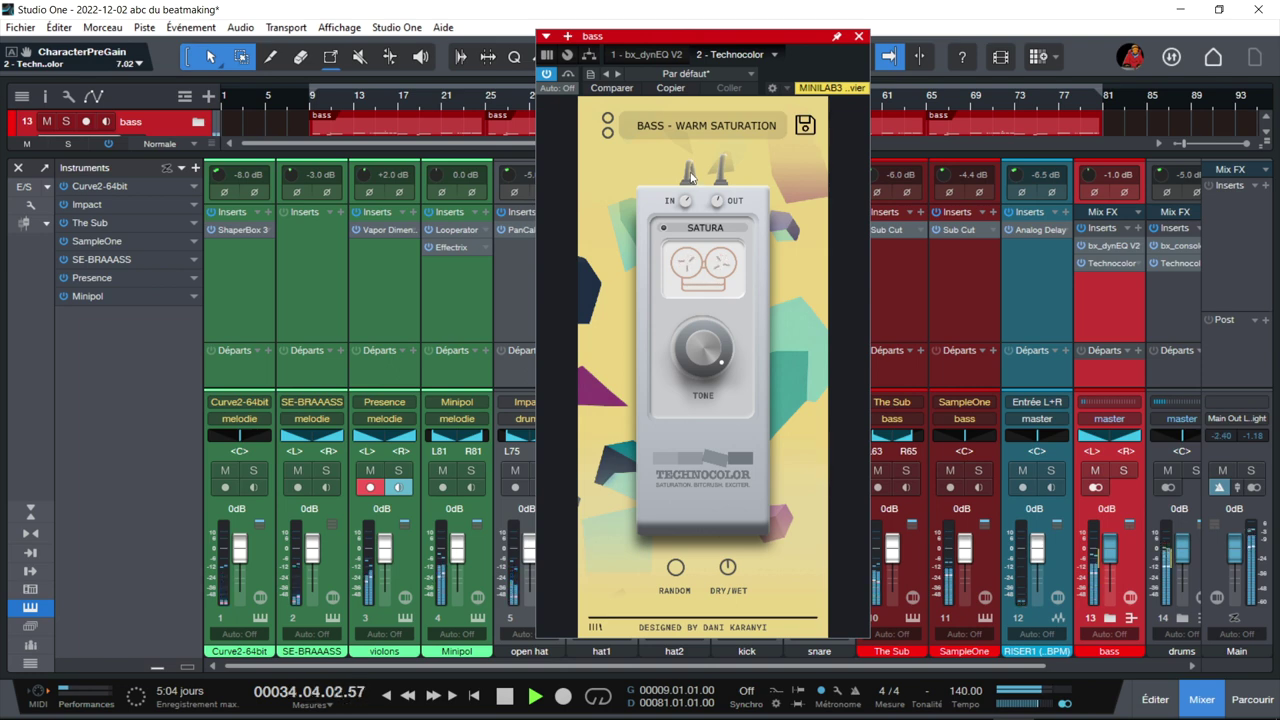
pyautogui.moveTo(735, 573); pyautogui.dragTo(736, 541)
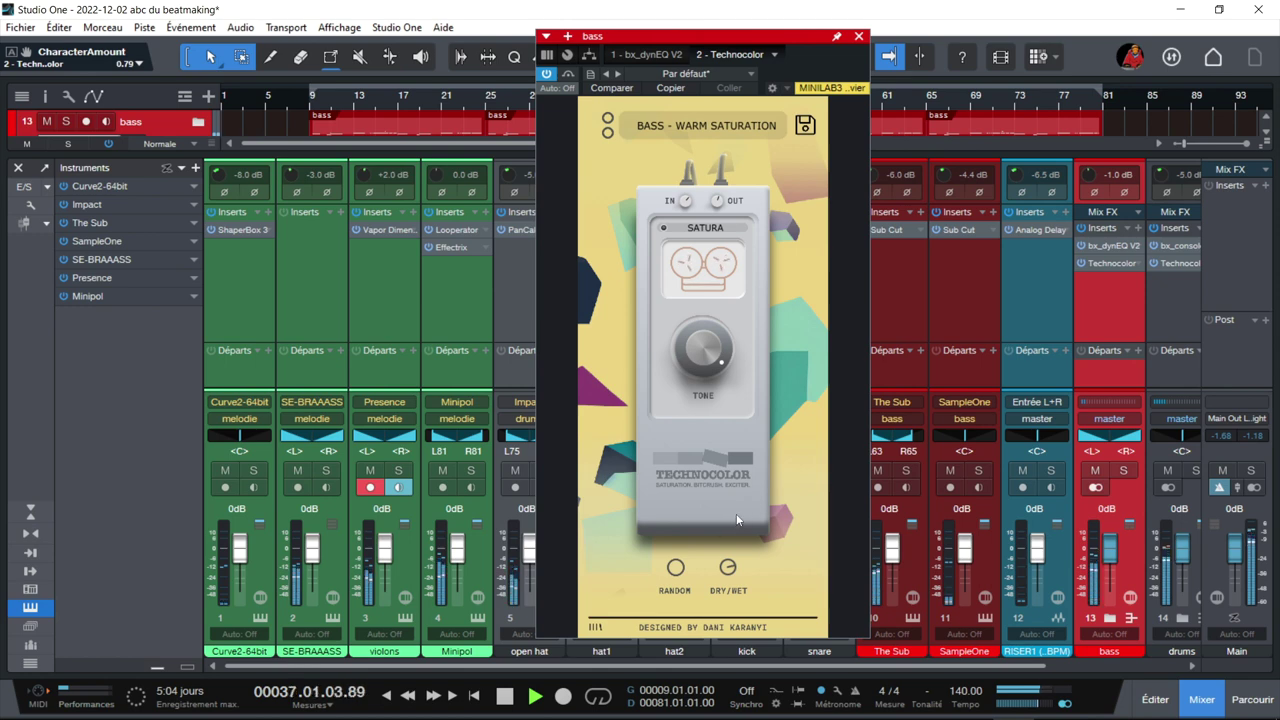
pyautogui.moveTo(705, 361); pyautogui.dragTo(703, 376)
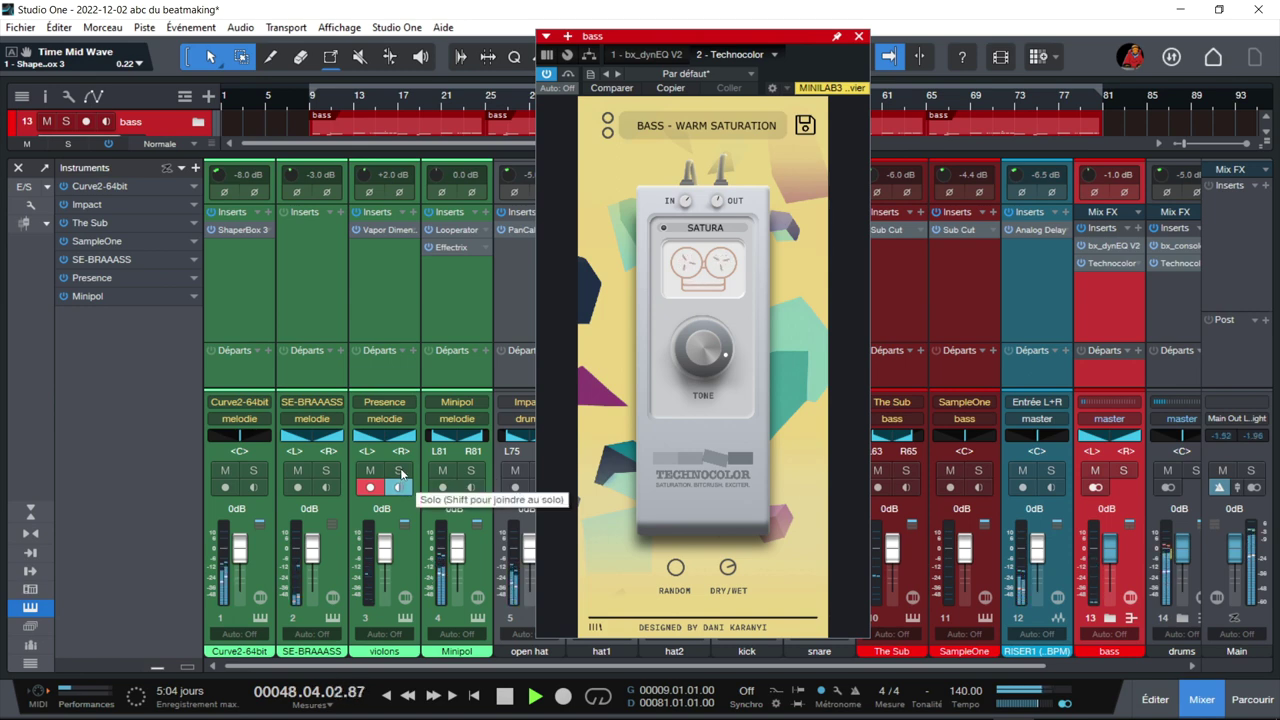
pyautogui.moveTo(716, 366); pyautogui.dragTo(716, 450)
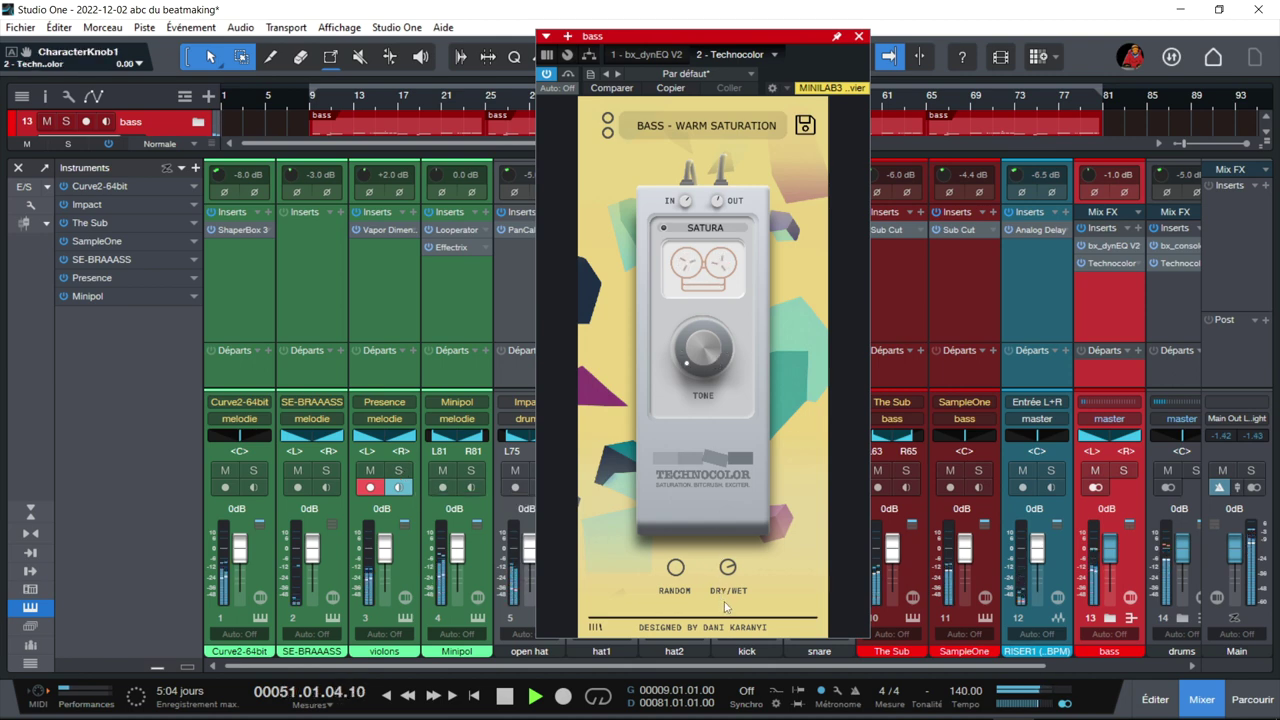
pyautogui.moveTo(720, 354); pyautogui.dragTo(727, 374)
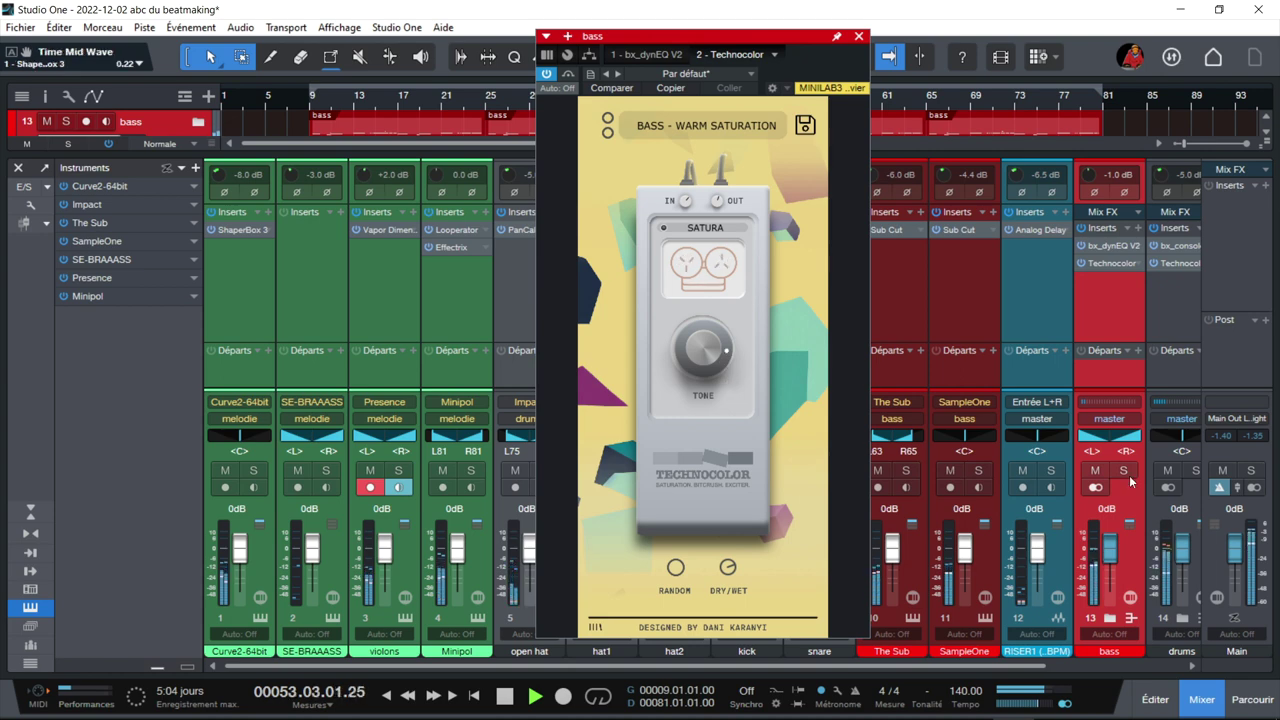
# Solo the drums bus and set the Tone of its Technocolor insert to -53 with the GLUE type
pyautogui.moveTo(1030, 667); pyautogui.dragTo(1084, 669)
pyautogui.click(1080, 471)
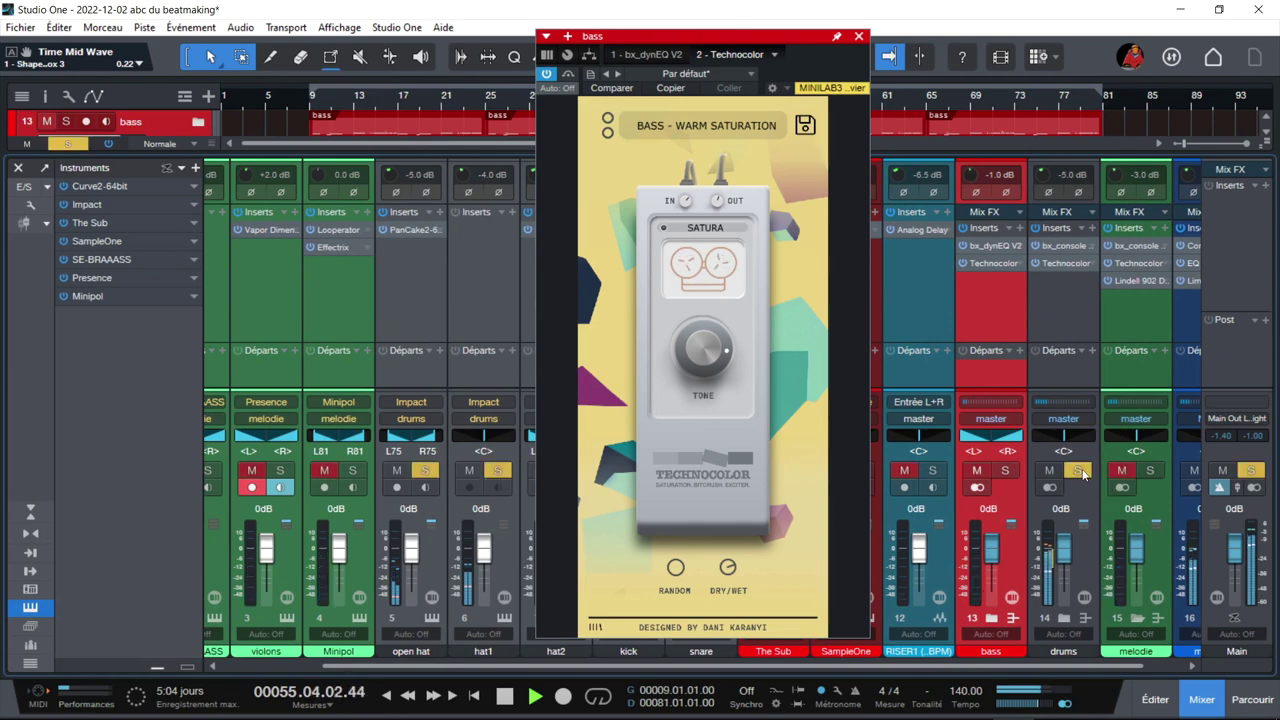
pyautogui.click(1061, 270)
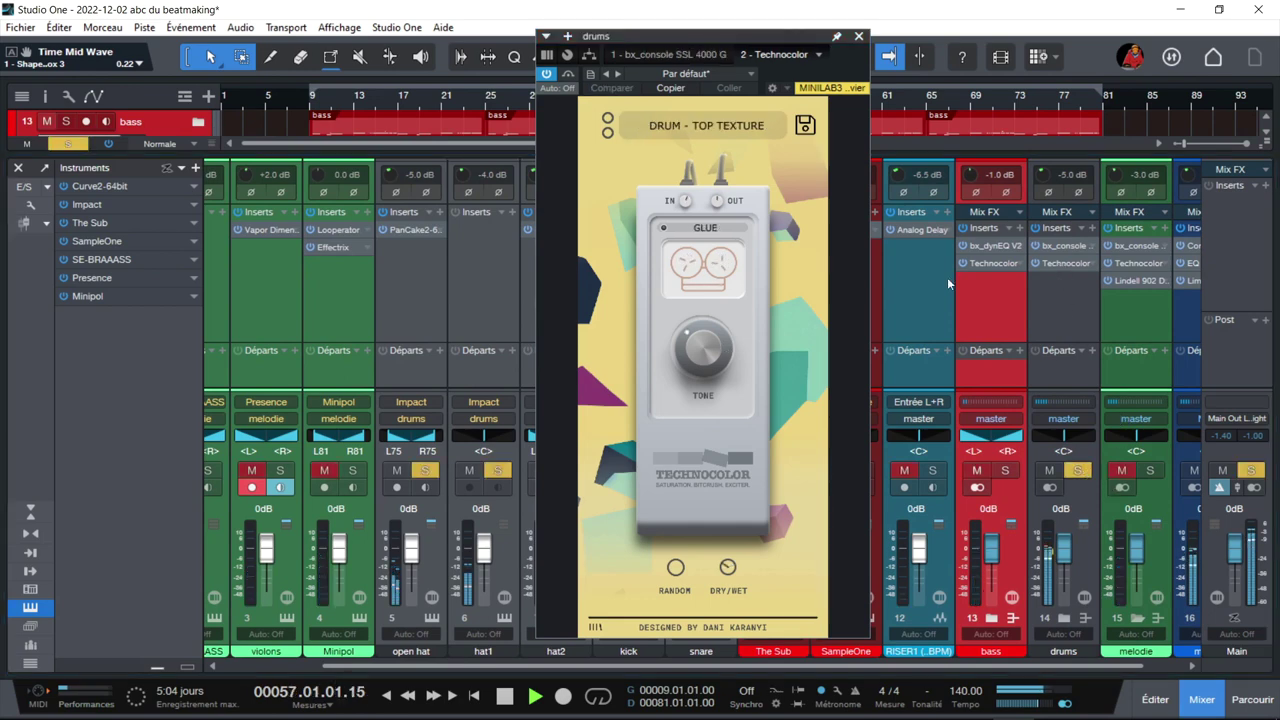
pyautogui.moveTo(712, 350); pyautogui.dragTo(700, 230)
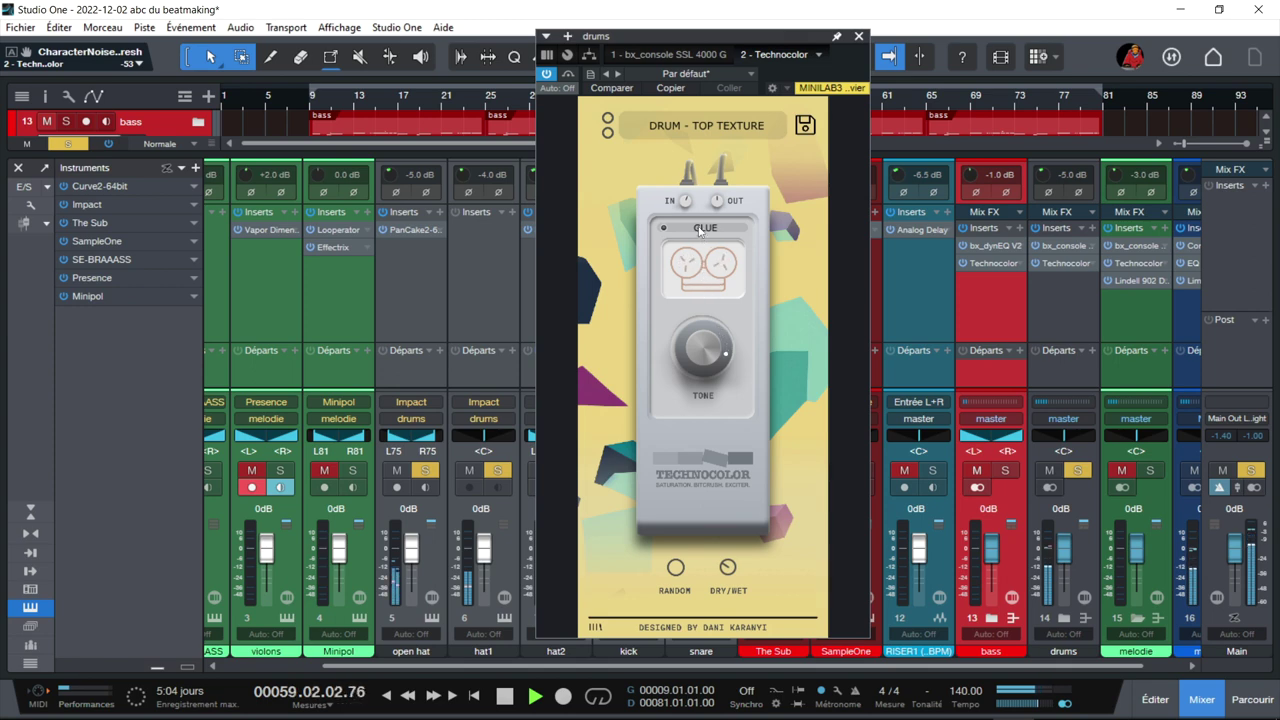
# Audition the SAMPLER type on the drums Technocolor, adjusting input gain and Dry/Wet and setting Tone to -26
pyautogui.click(701, 229)
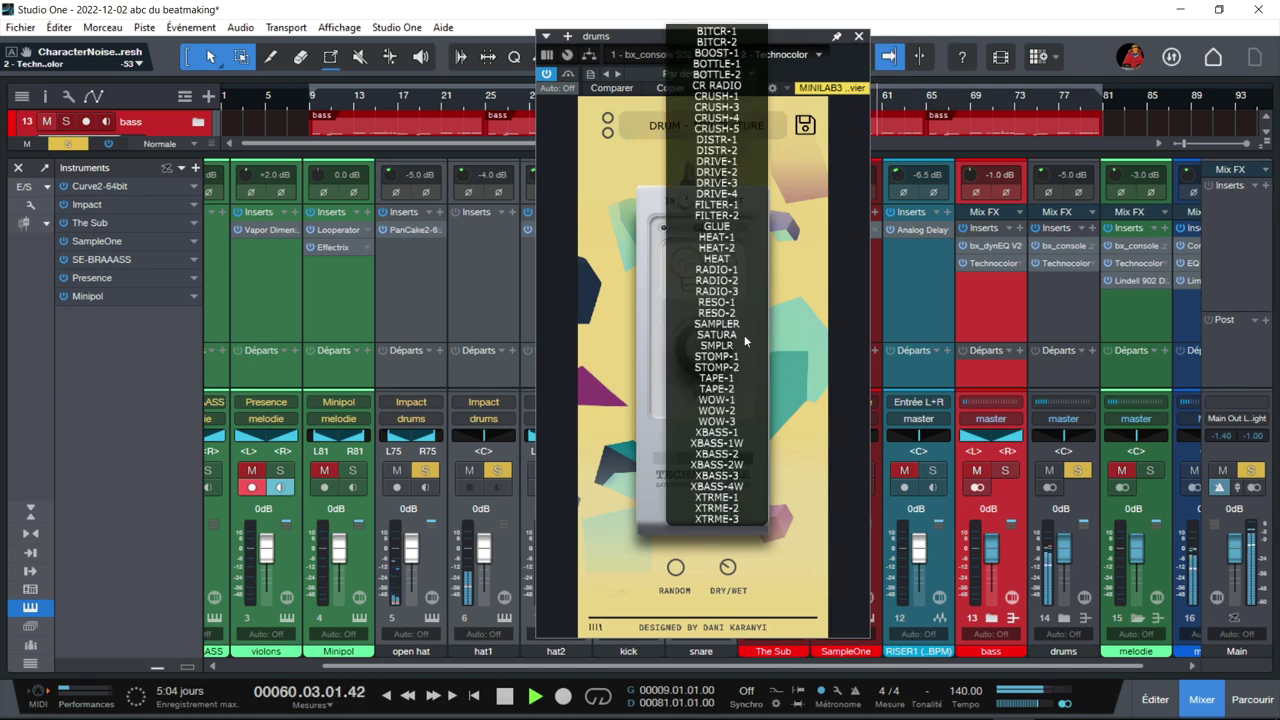
pyautogui.click(717, 324)
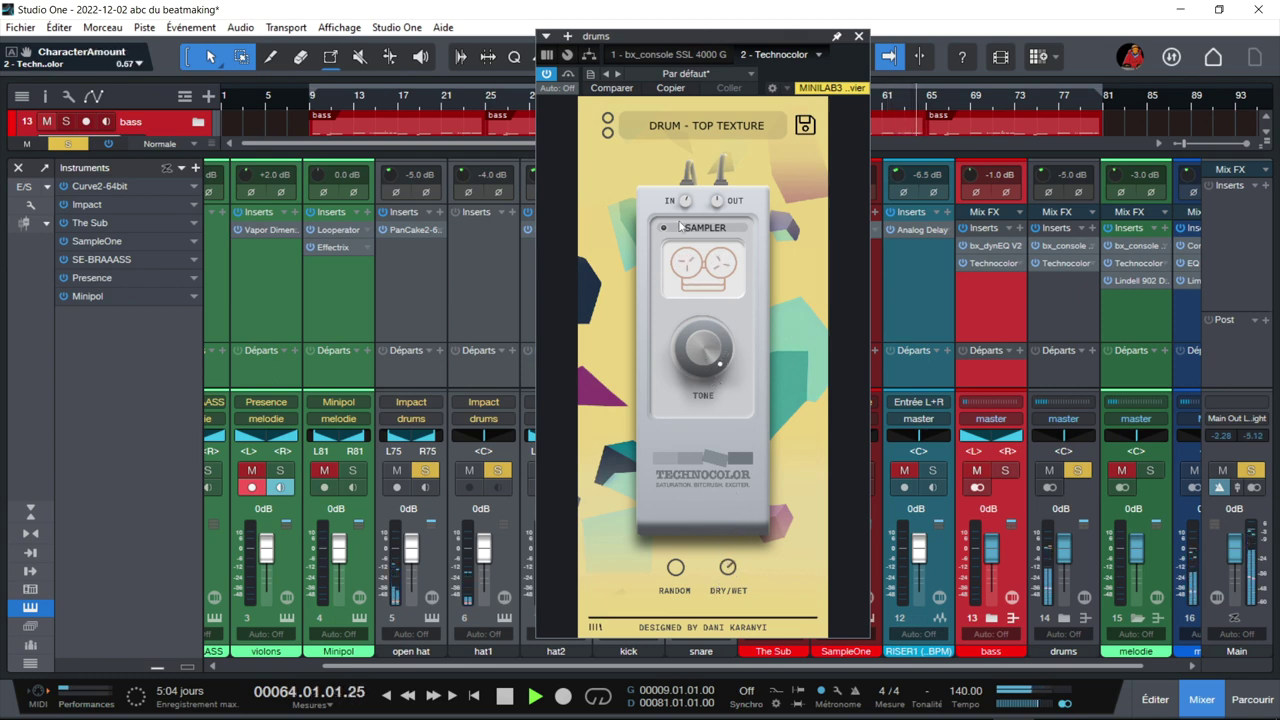
pyautogui.moveTo(684, 200); pyautogui.dragTo(680, 163)
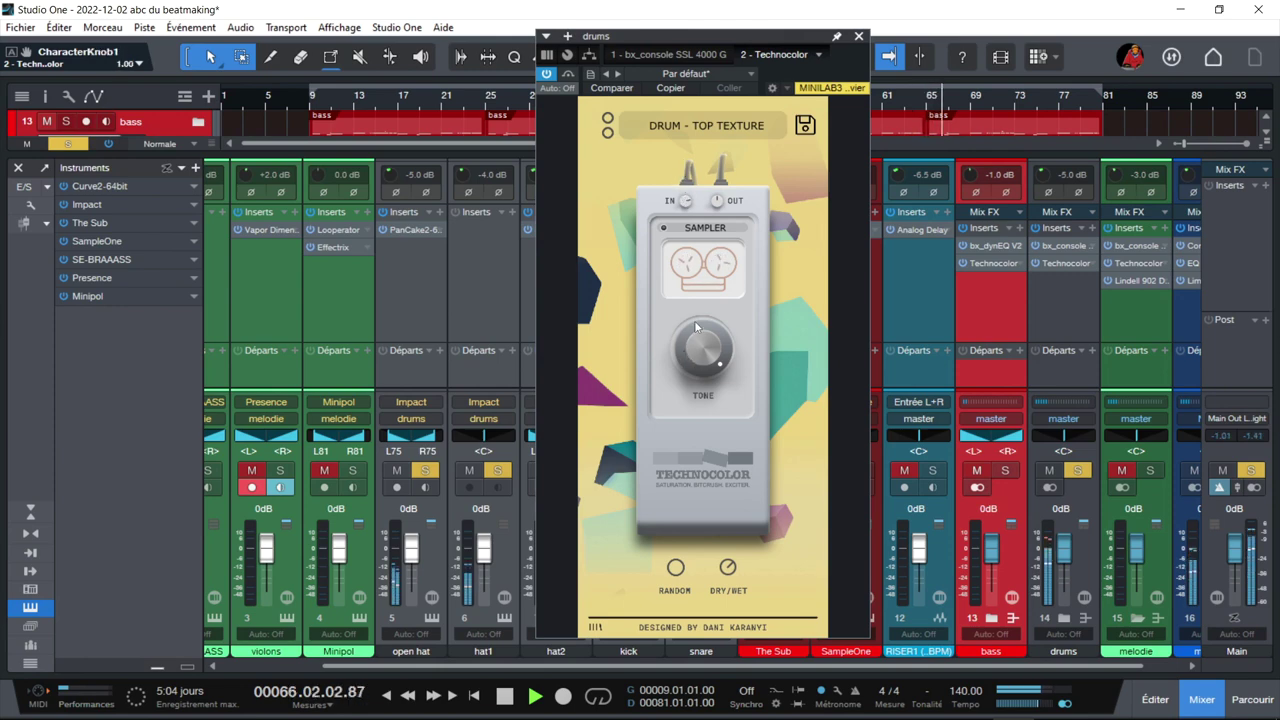
pyautogui.moveTo(731, 542); pyautogui.dragTo(731, 520)
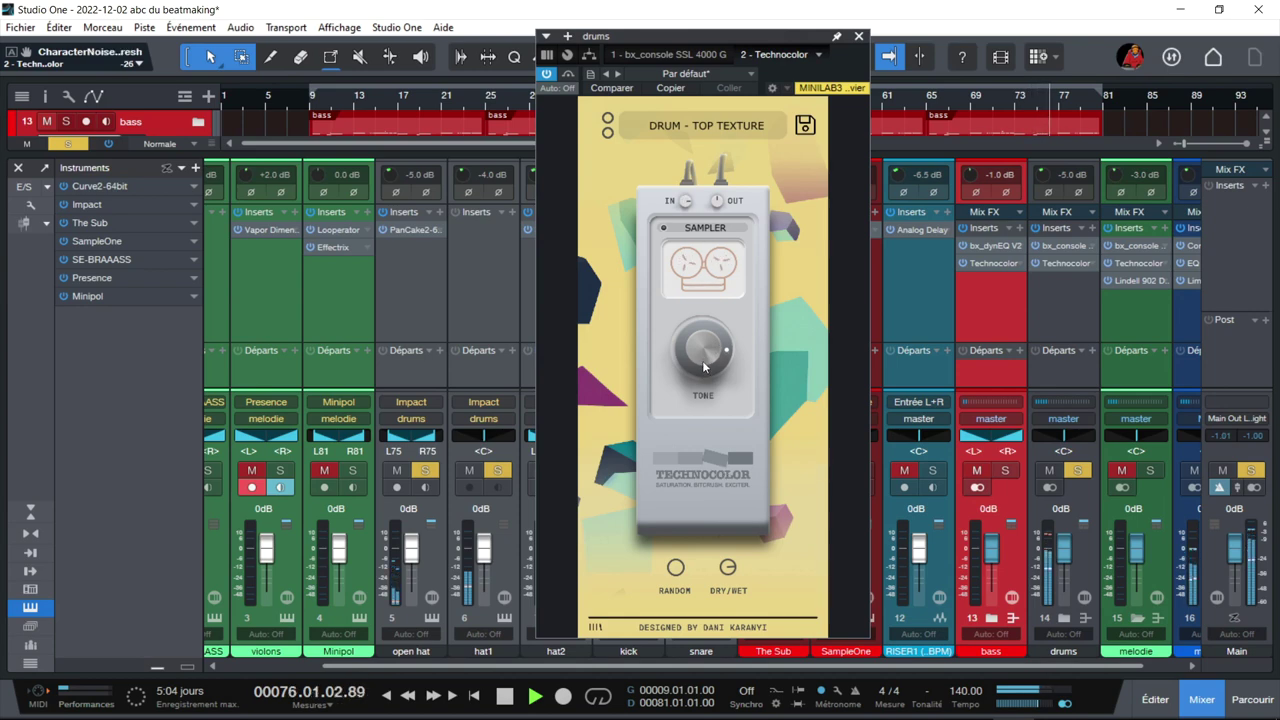
# Switch the drums Technocolor to TAPE-2, raise its input gain, readjust the Tone and set Dry/Wet to 0.49
pyautogui.click(708, 232)
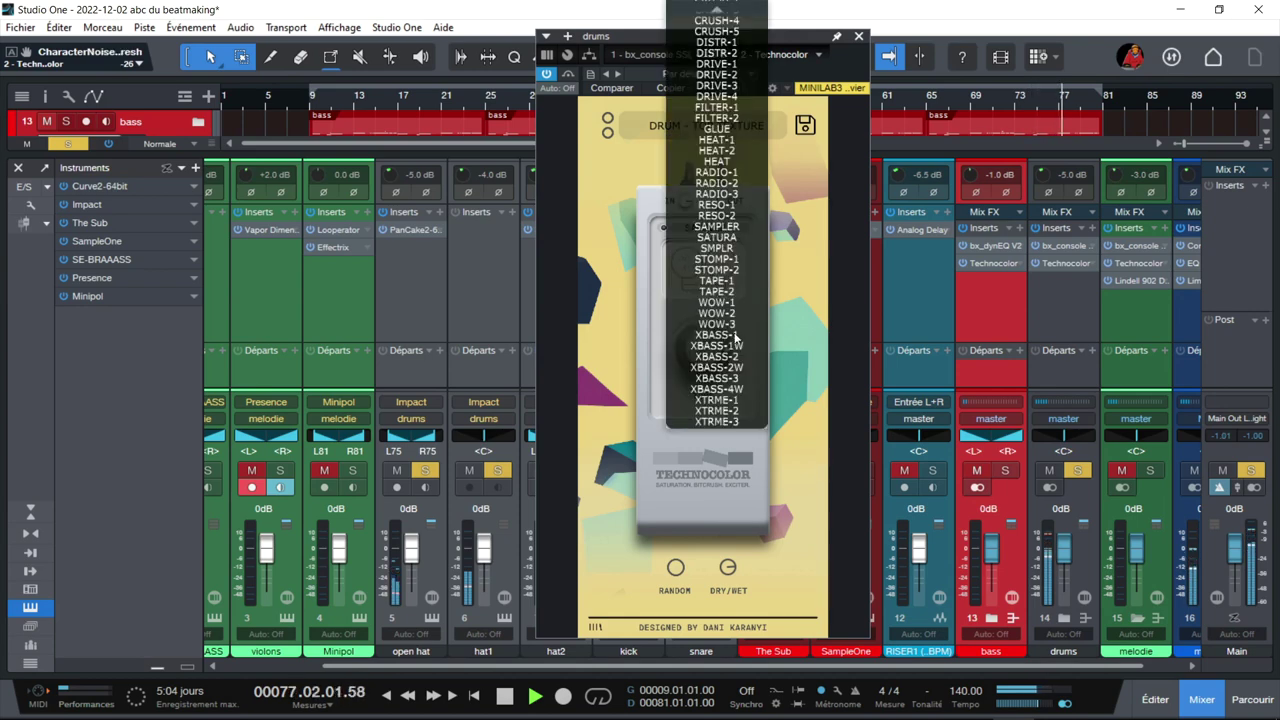
pyautogui.click(716, 292)
pyautogui.moveTo(714, 360); pyautogui.dragTo(711, 338)
pyautogui.moveTo(716, 572); pyautogui.dragTo(727, 570)
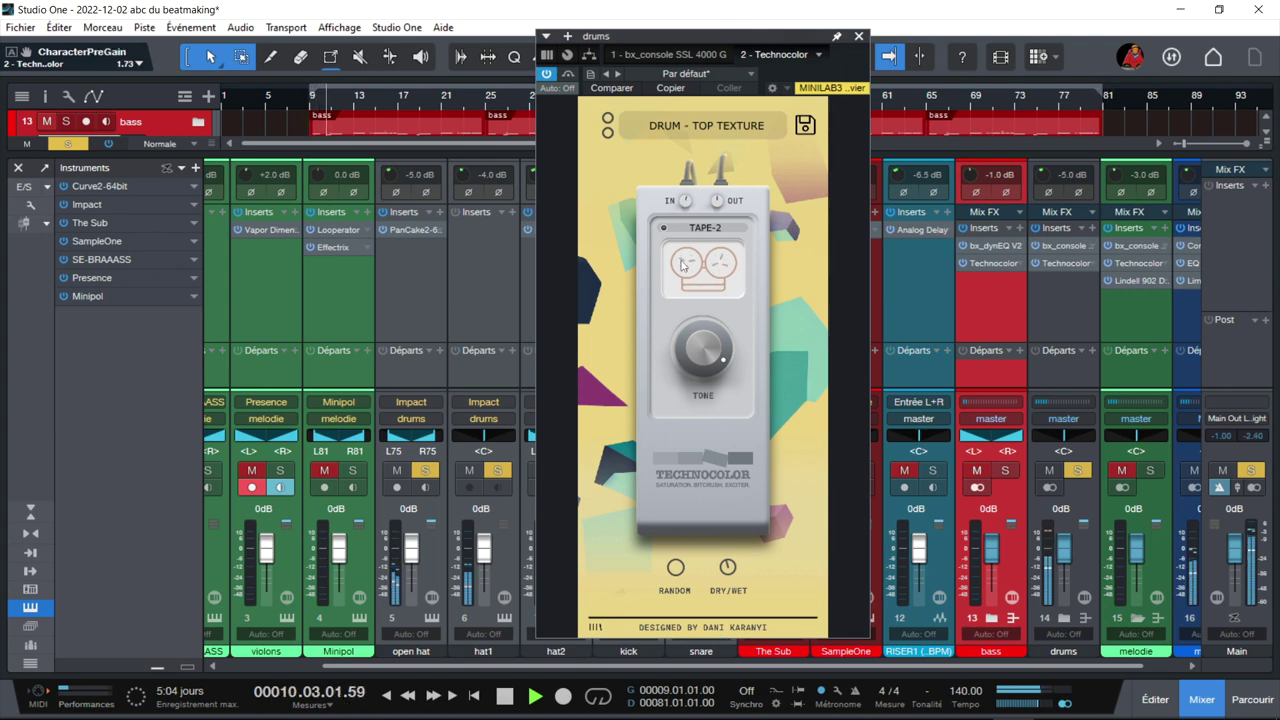
pyautogui.moveTo(683, 265); pyautogui.dragTo(683, 243)
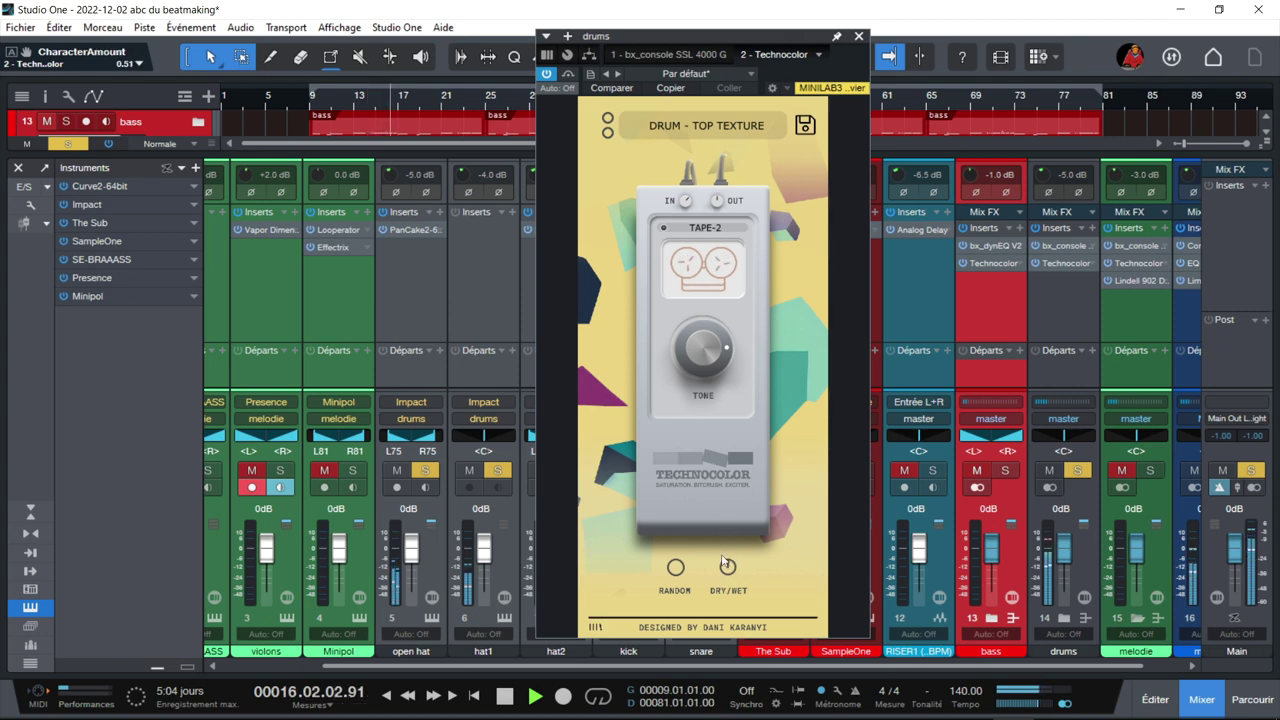
# Audition the WOW-3 type on the drums Technocolor with Dry/Wet at 0.21 and Tone at -38
pyautogui.click(705, 230)
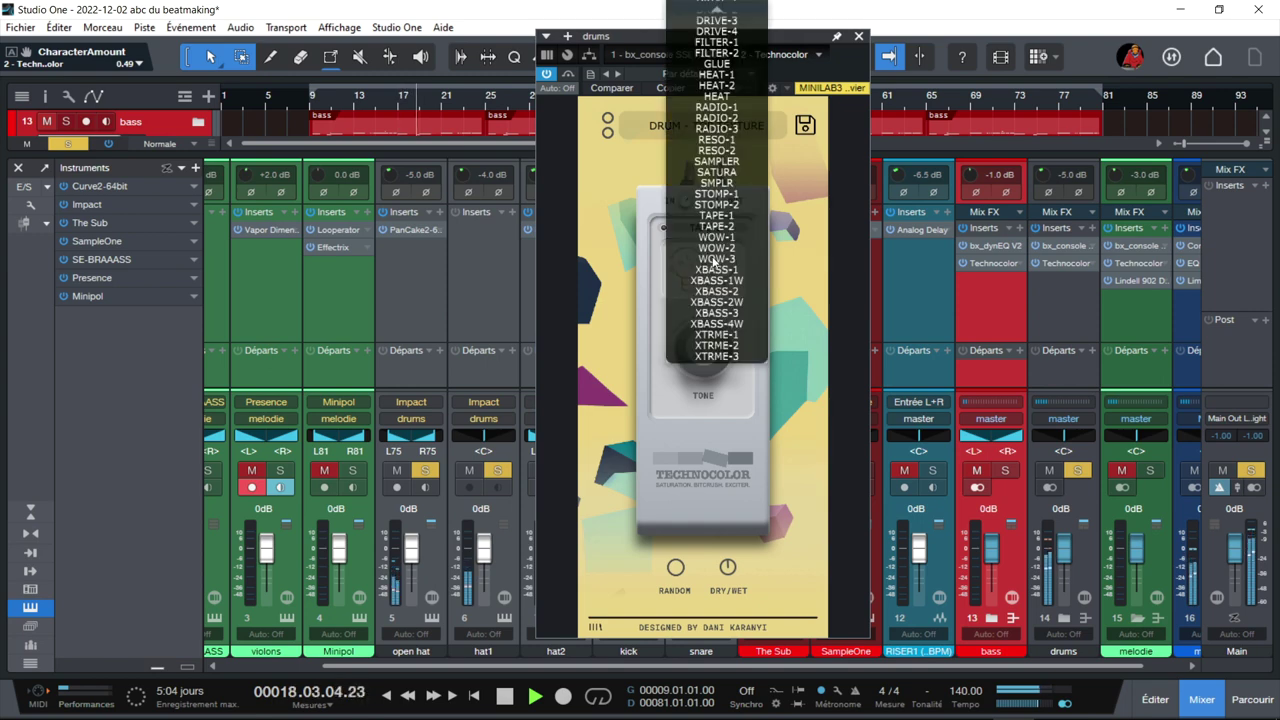
pyautogui.click(712, 259)
pyautogui.moveTo(691, 407); pyautogui.dragTo(688, 428)
pyautogui.moveTo(728, 568); pyautogui.dragTo(731, 640)
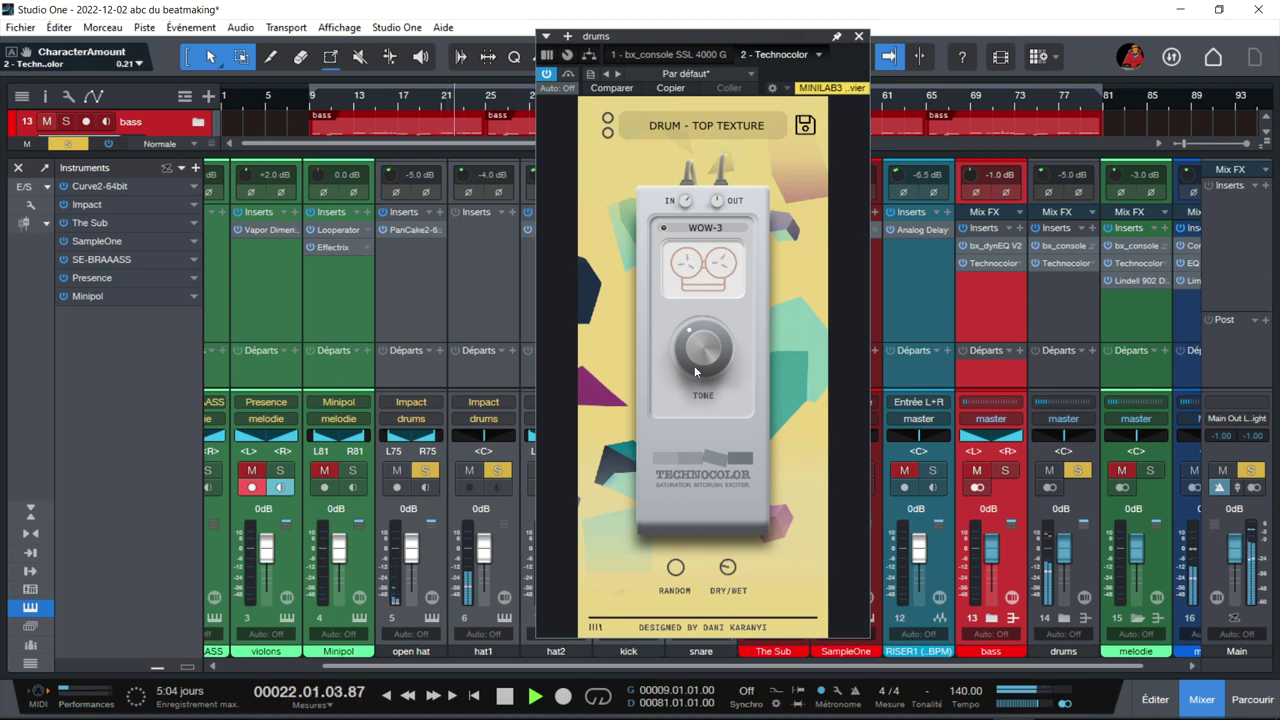
pyautogui.moveTo(697, 341); pyautogui.dragTo(700, 343)
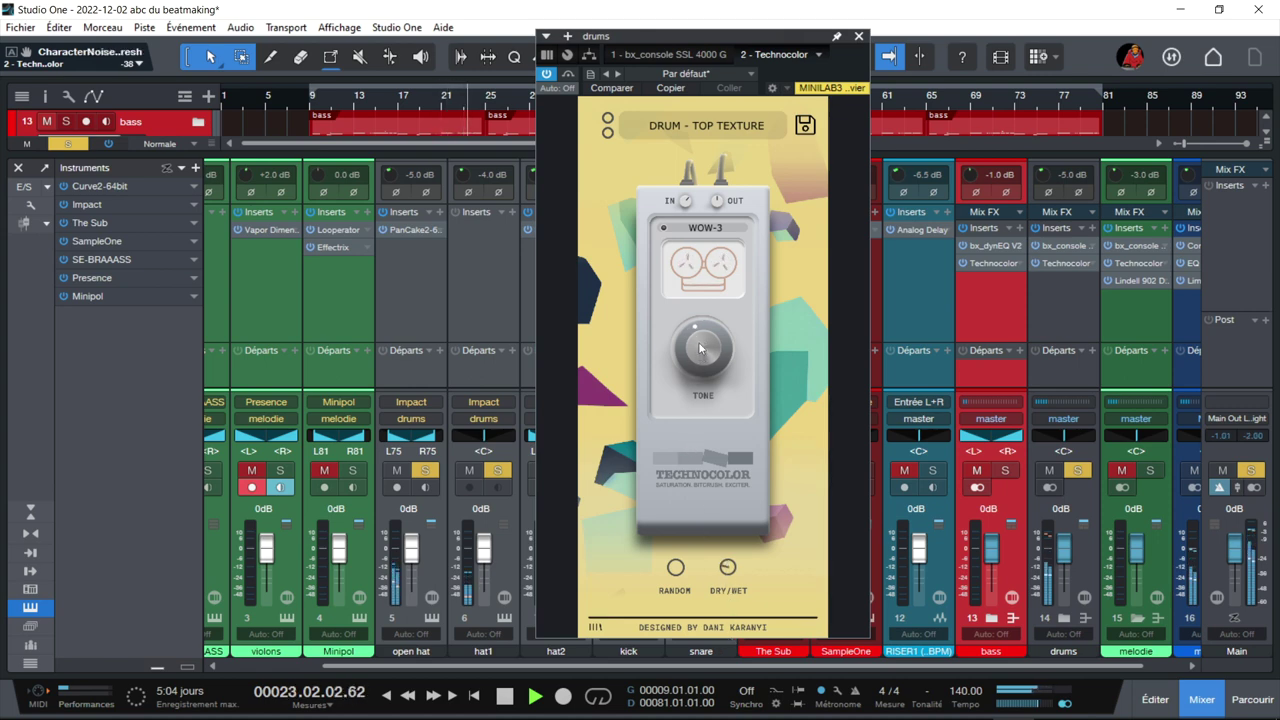
# Switch the drums Technocolor to RADIO-1, set the input gain to 14.78 and Dry/Wet to 0.49, and readjust the Tone
pyautogui.click(703, 229)
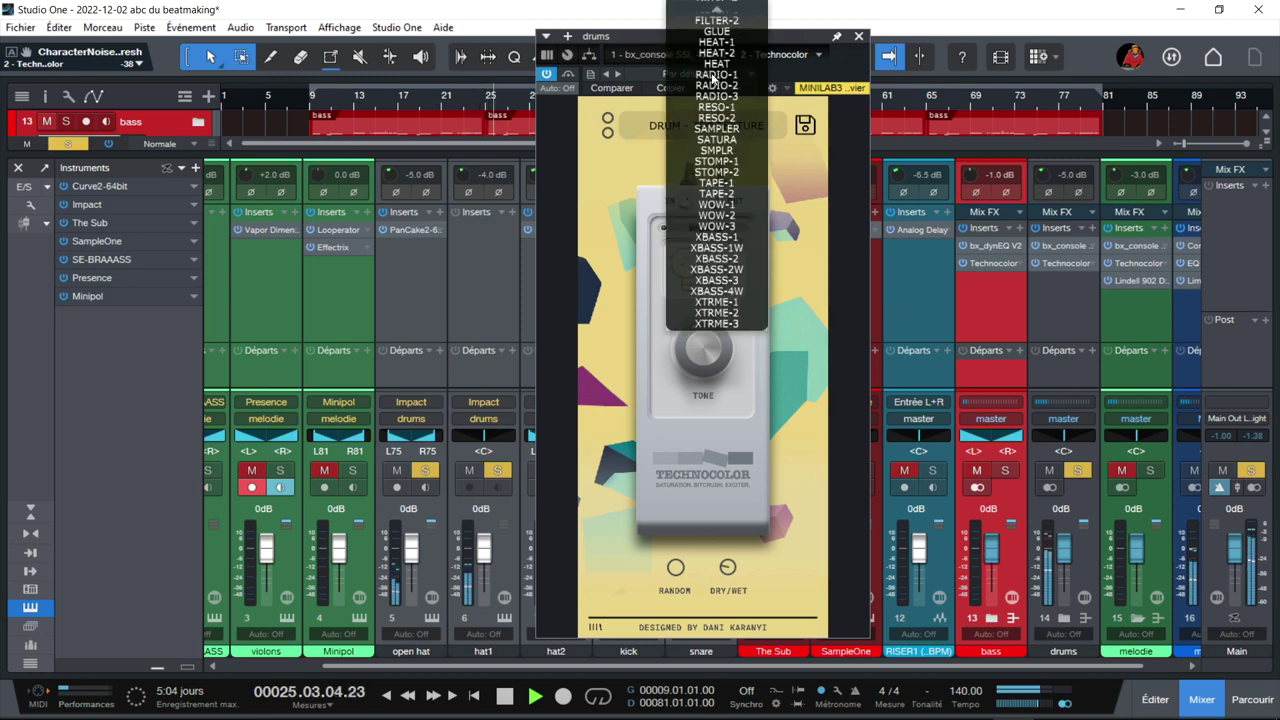
pyautogui.click(713, 75)
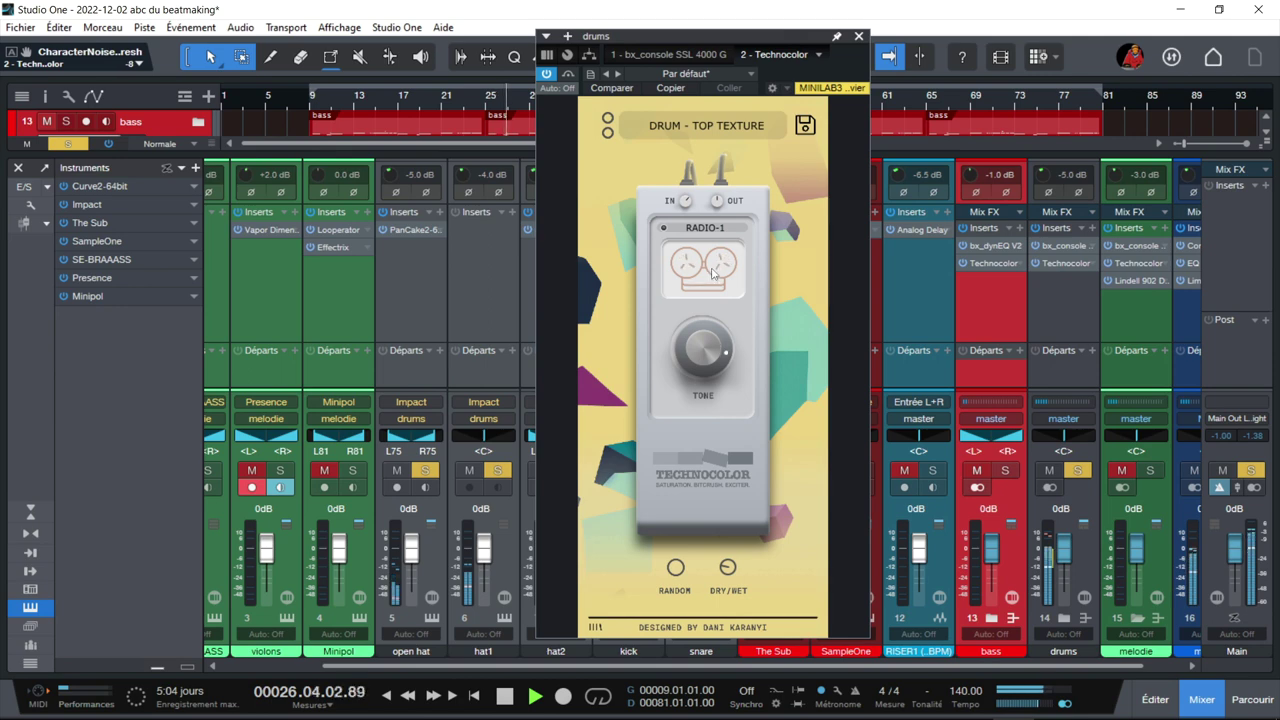
pyautogui.moveTo(712, 460); pyautogui.dragTo(737, 484)
pyautogui.moveTo(686, 184); pyautogui.dragTo(687, 181)
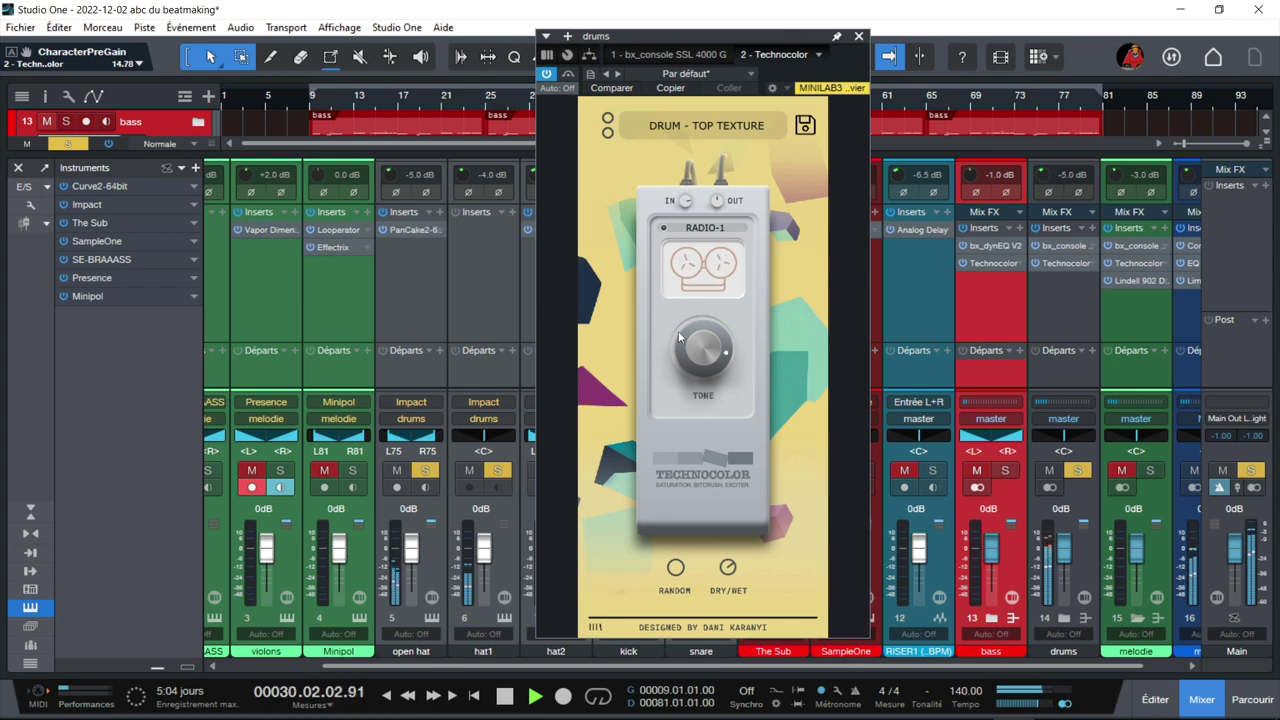
pyautogui.moveTo(692, 350); pyautogui.dragTo(695, 380)
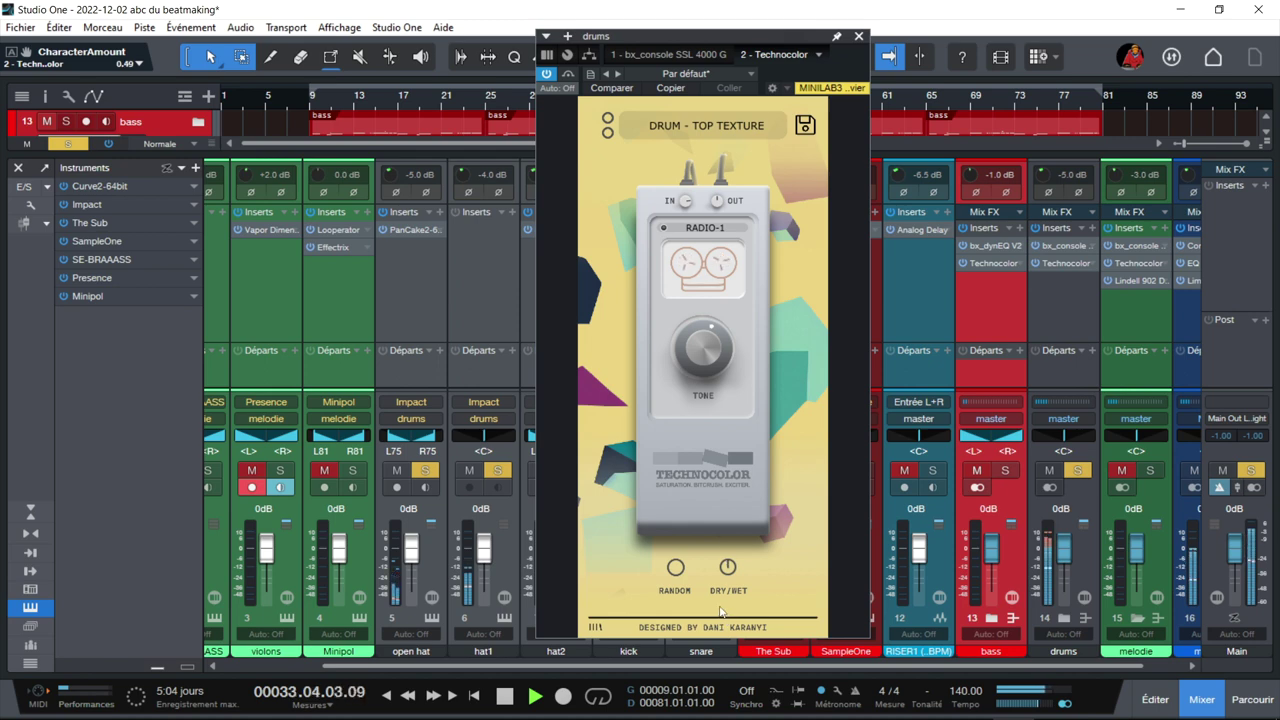
# Audition HEAT-1 on the drums Technocolor, then switch it to HEAT with input gain 16.32 and Dry/Wet 0.56
pyautogui.click(708, 228)
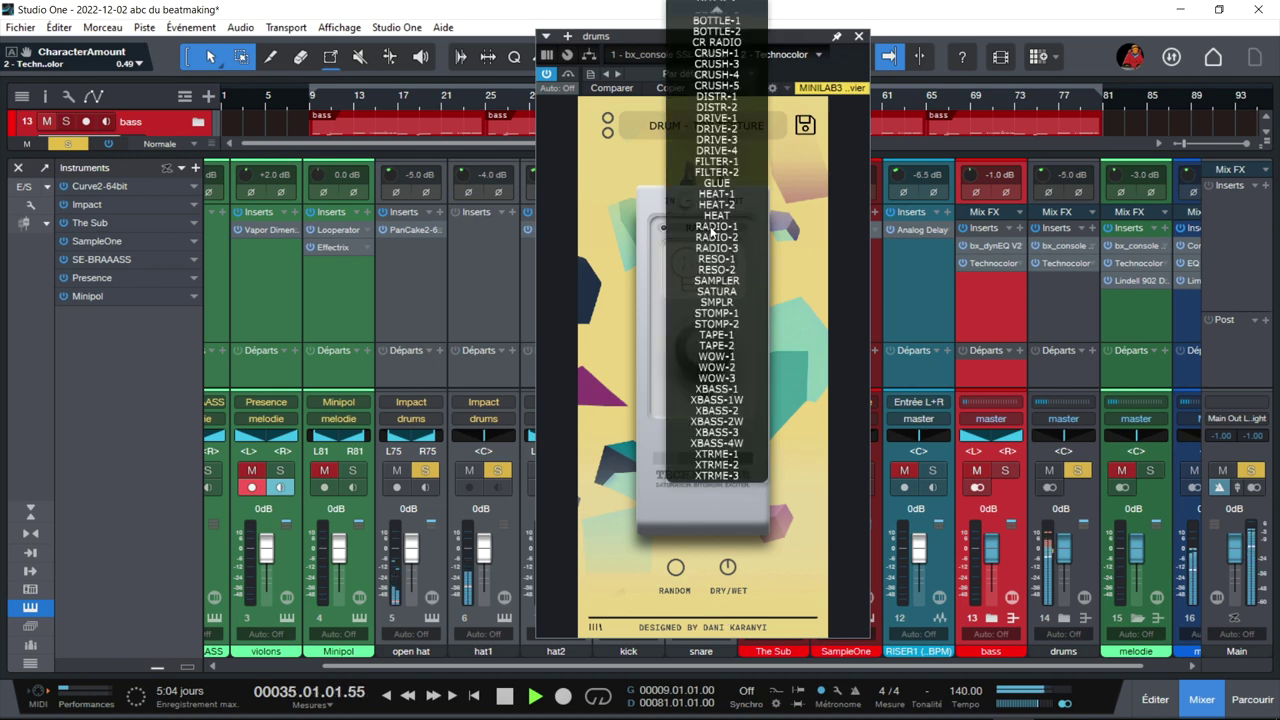
pyautogui.click(706, 194)
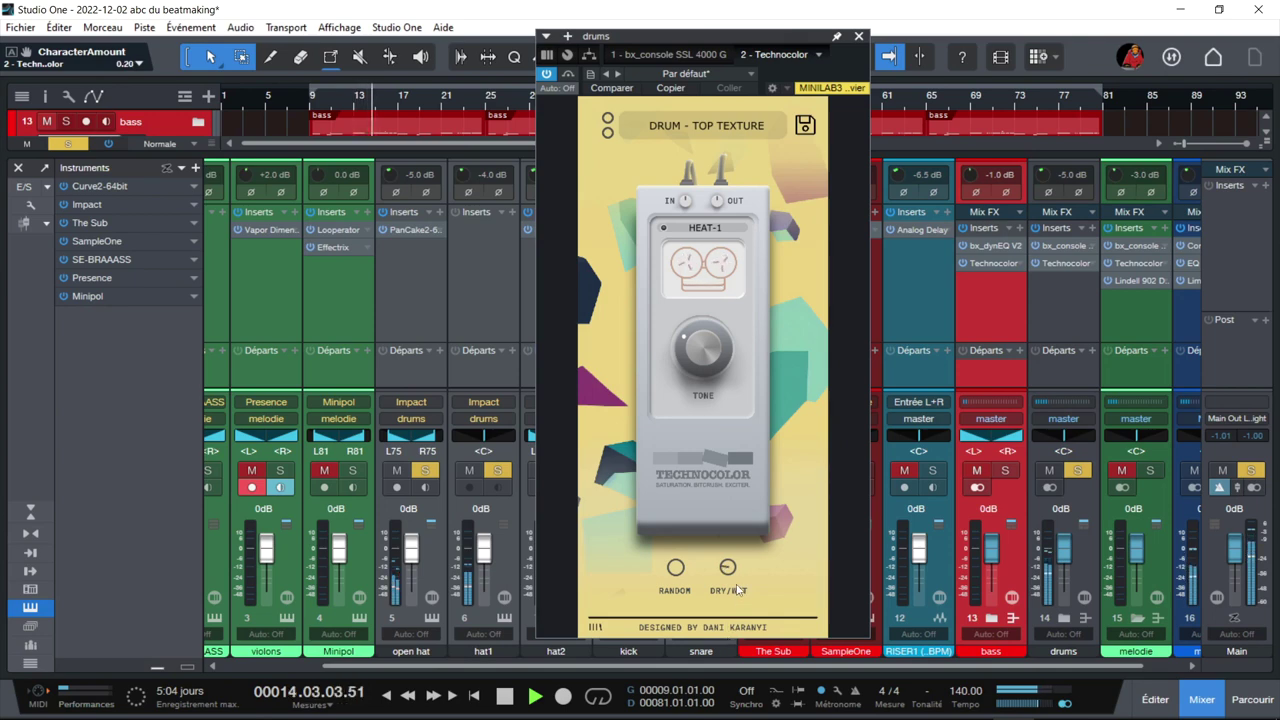
pyautogui.click(718, 232)
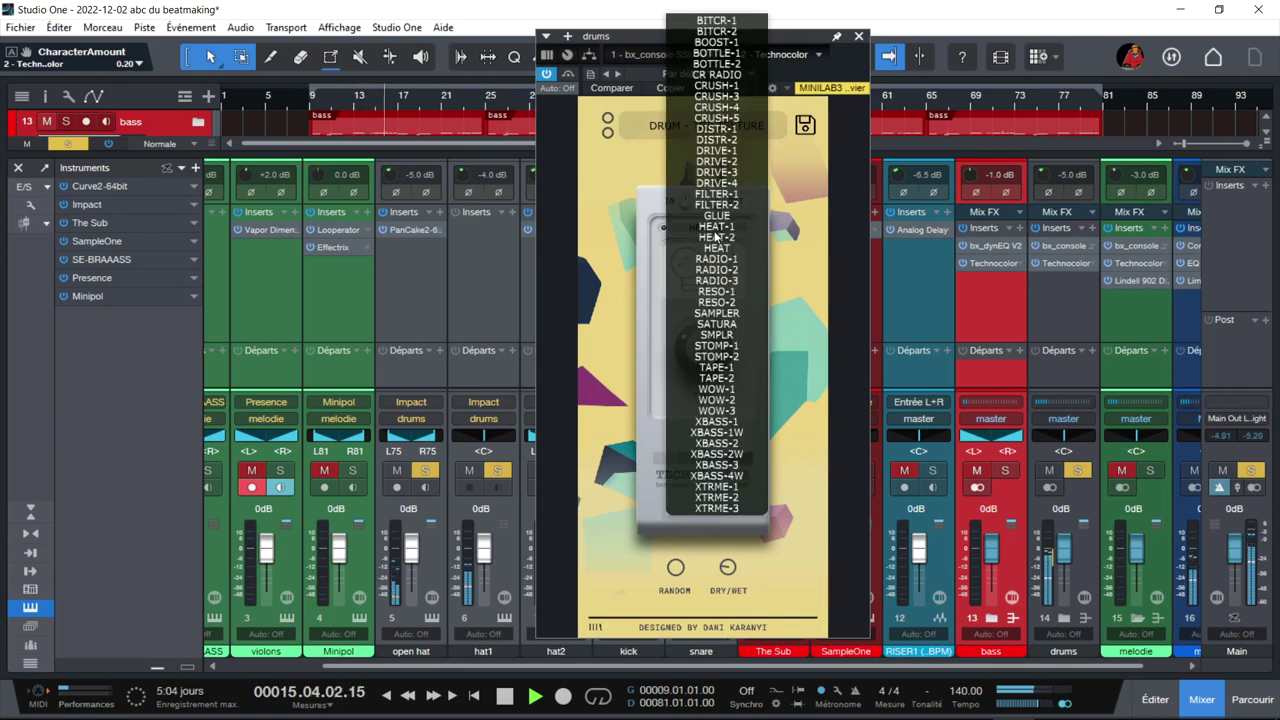
pyautogui.click(716, 248)
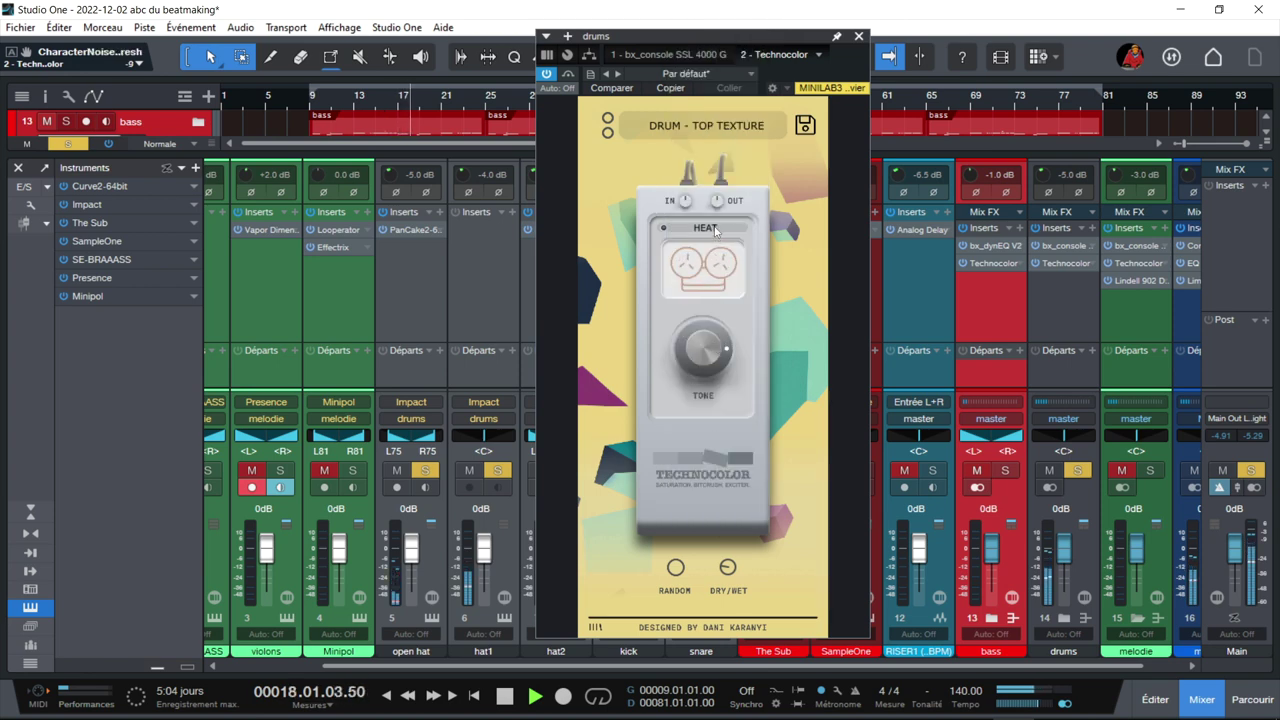
pyautogui.moveTo(727, 565); pyautogui.dragTo(735, 463)
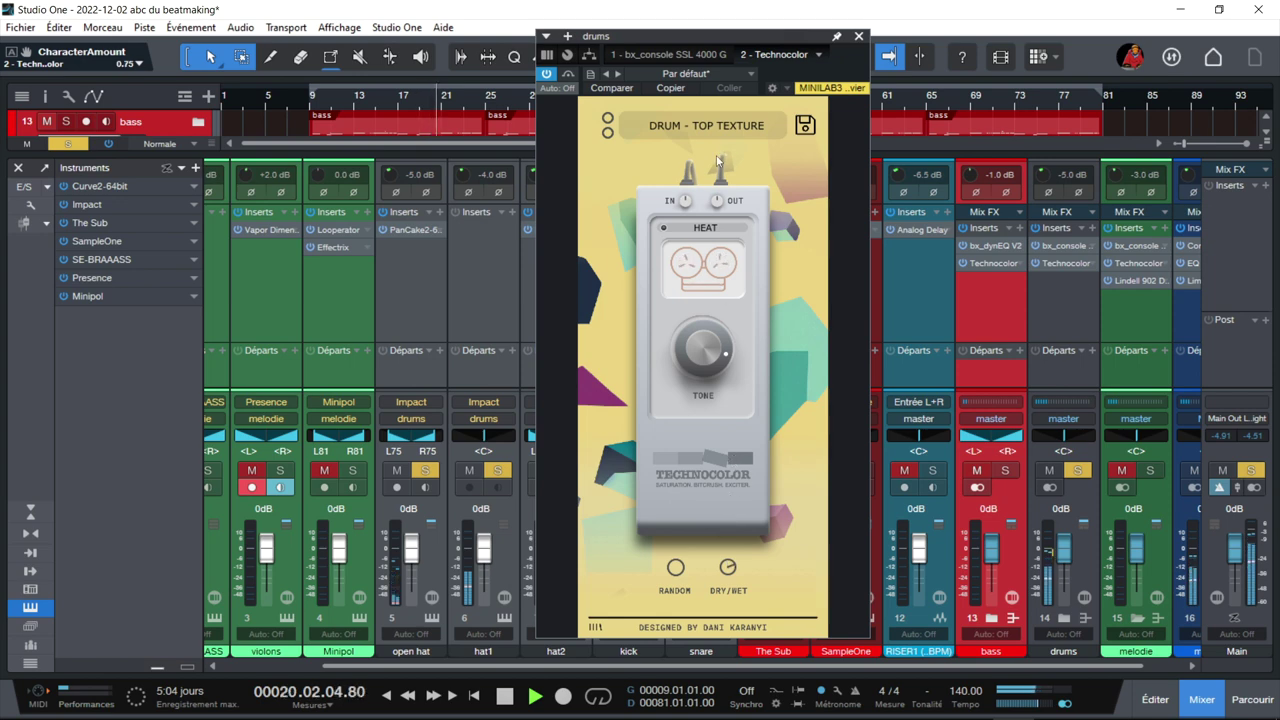
pyautogui.moveTo(685, 201); pyautogui.dragTo(688, 140)
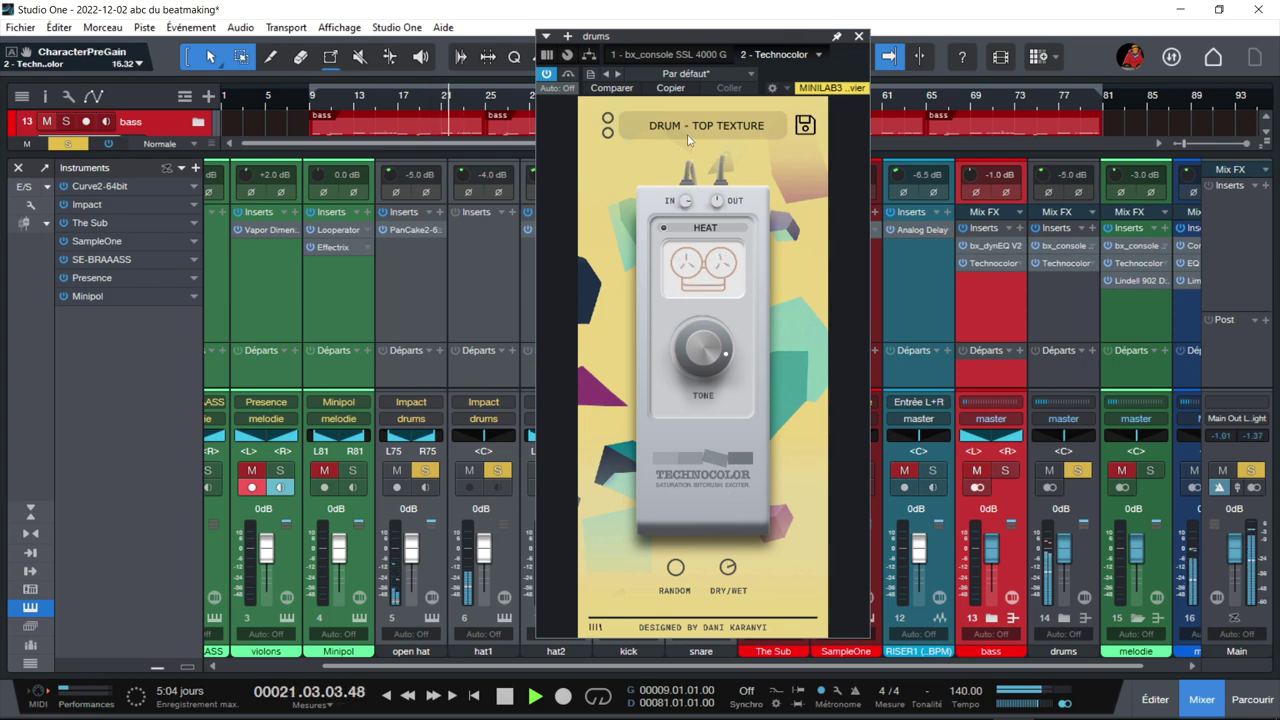
pyautogui.moveTo(728, 577); pyautogui.dragTo(726, 614)
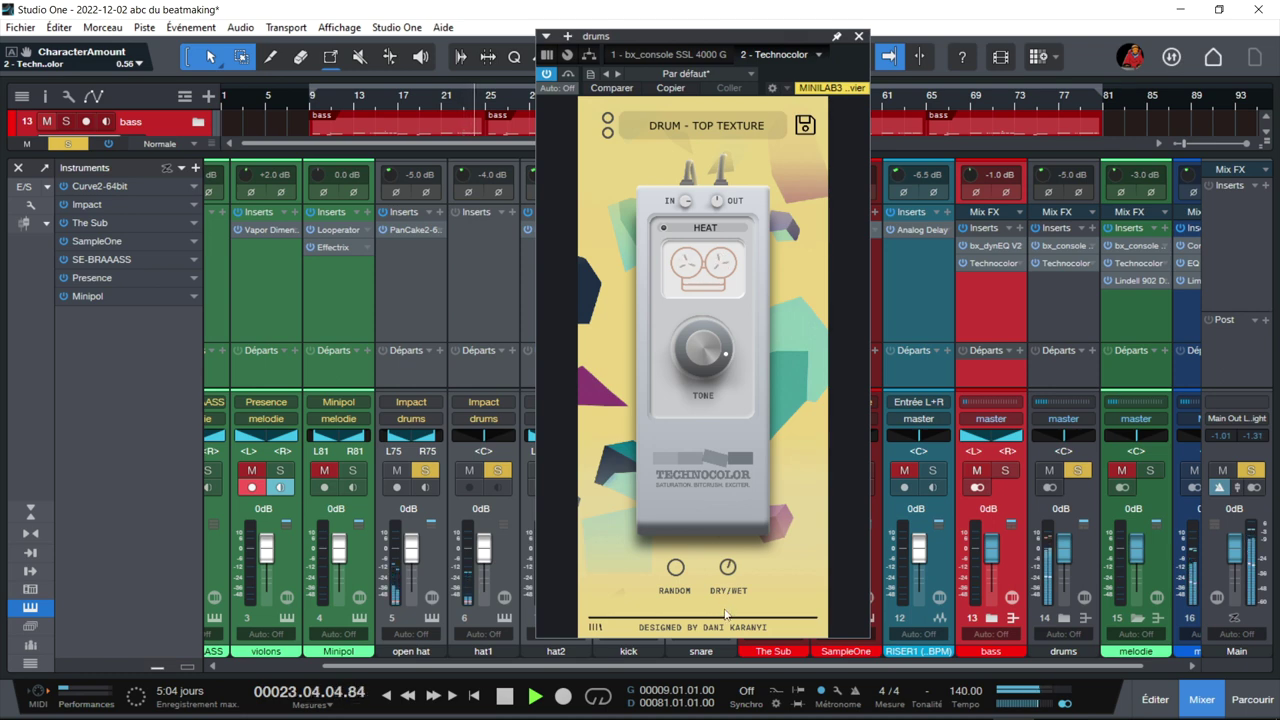
# Audition RESO-1 on the drums Technocolor with input gain 5.57, and switch the effect type to GLUE
pyautogui.click(705, 228)
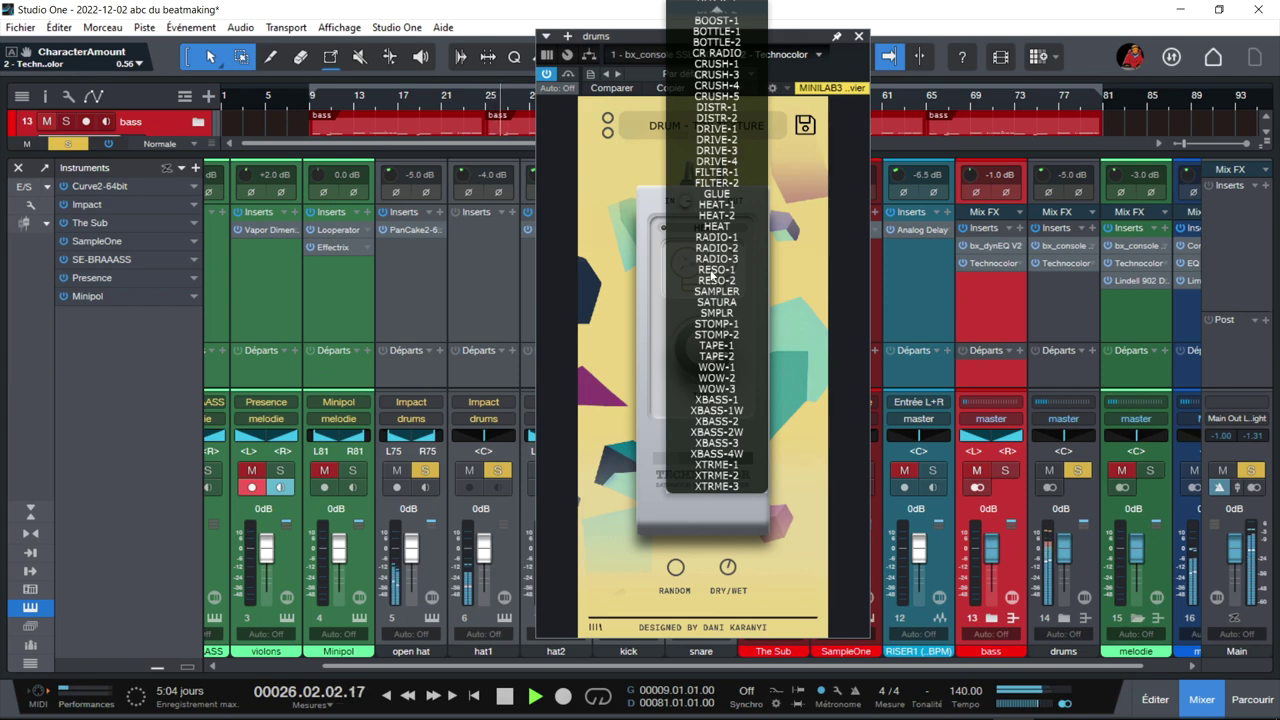
pyautogui.click(712, 269)
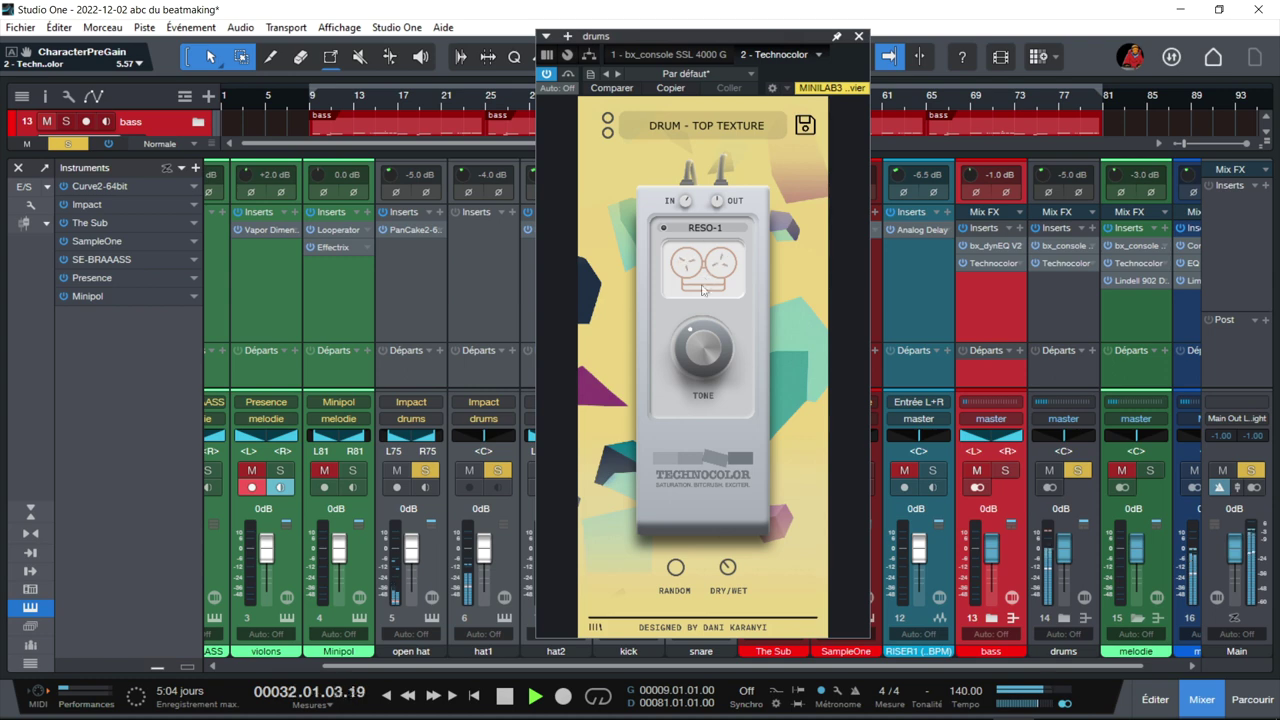
pyautogui.click(700, 229)
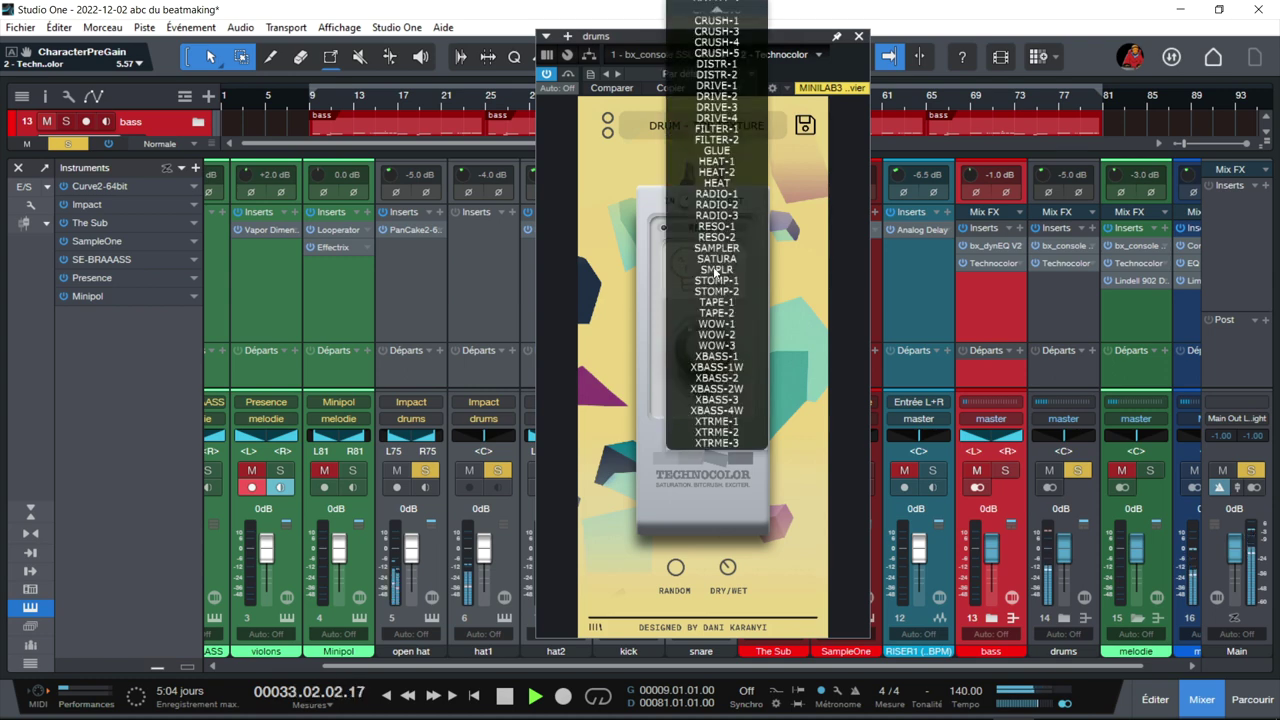
pyautogui.click(717, 151)
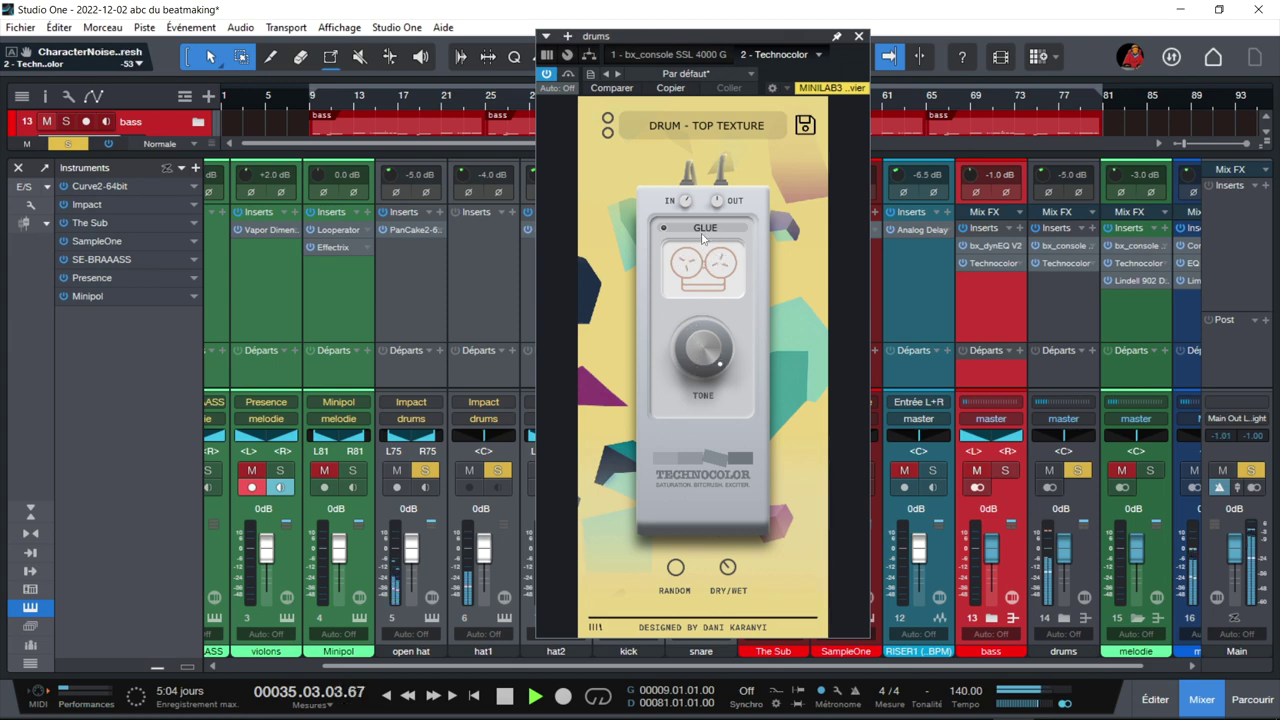
# Adjust the input gain and Tone of the drums Technocolor's GLUE type and set Dry/Wet to 0.28
pyautogui.moveTo(727, 567); pyautogui.dragTo(729, 511)
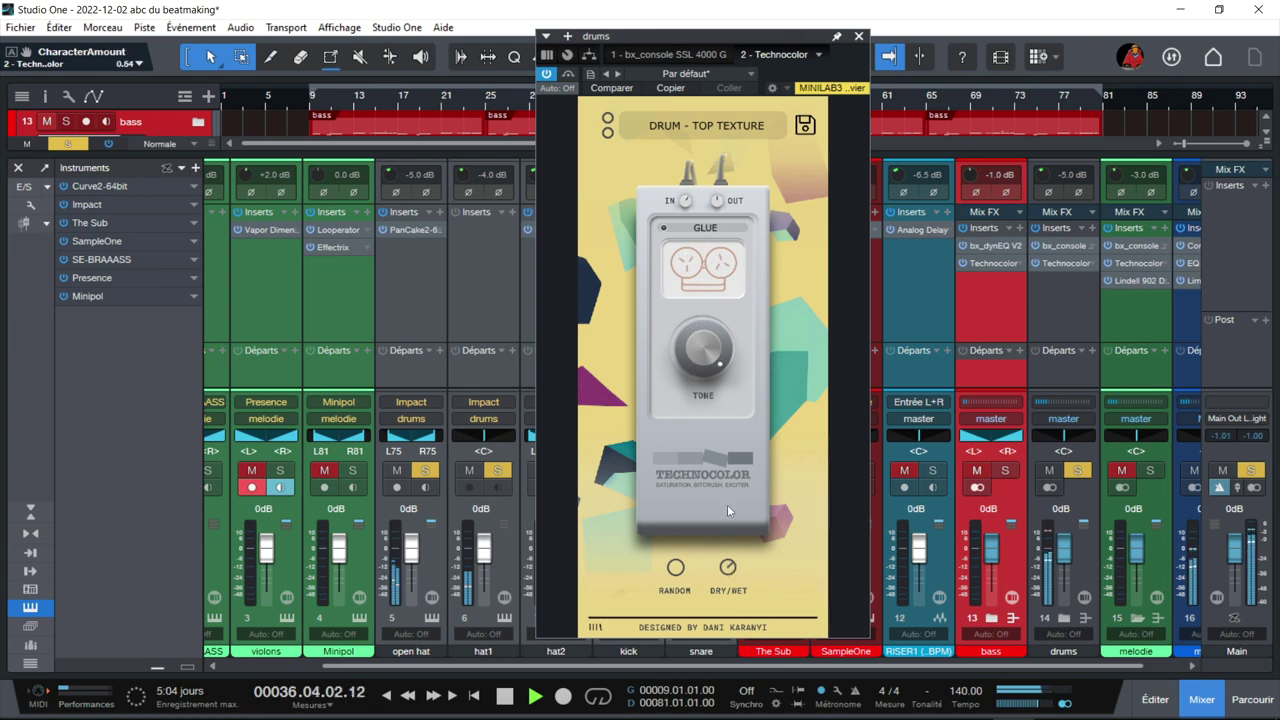
pyautogui.click(688, 203)
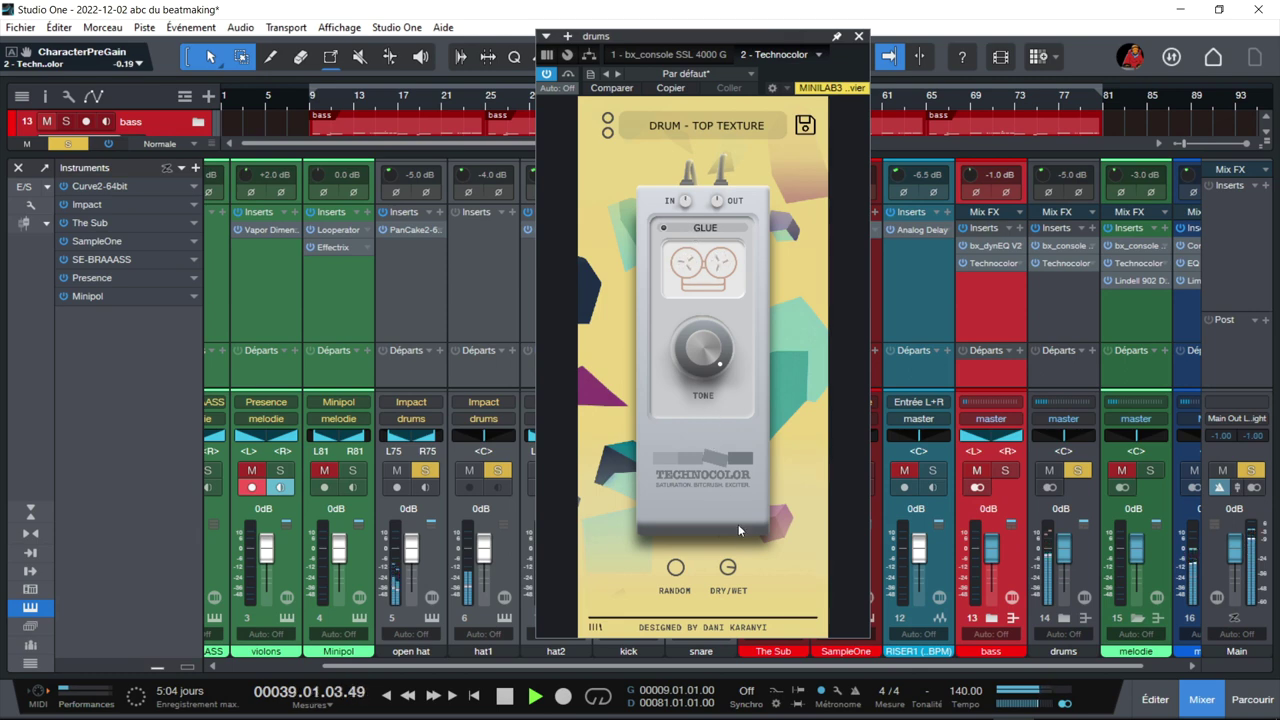
pyautogui.click(727, 568)
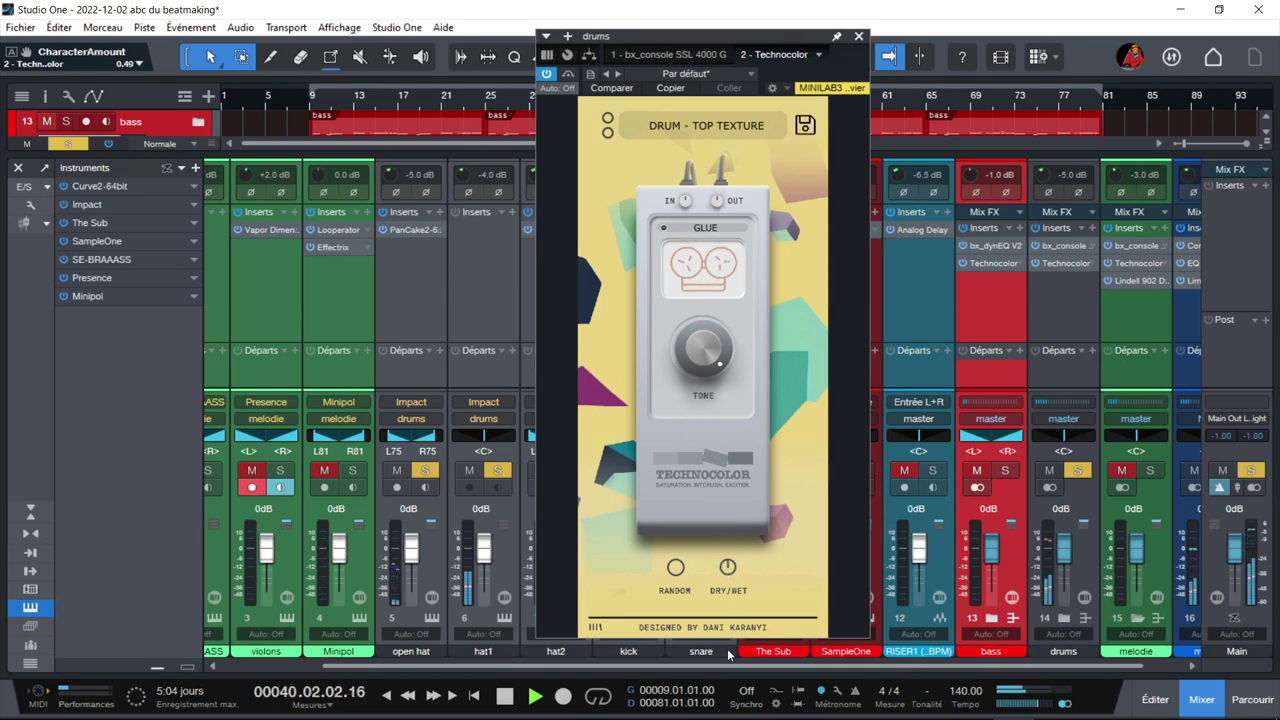
pyautogui.moveTo(712, 376); pyautogui.dragTo(714, 401)
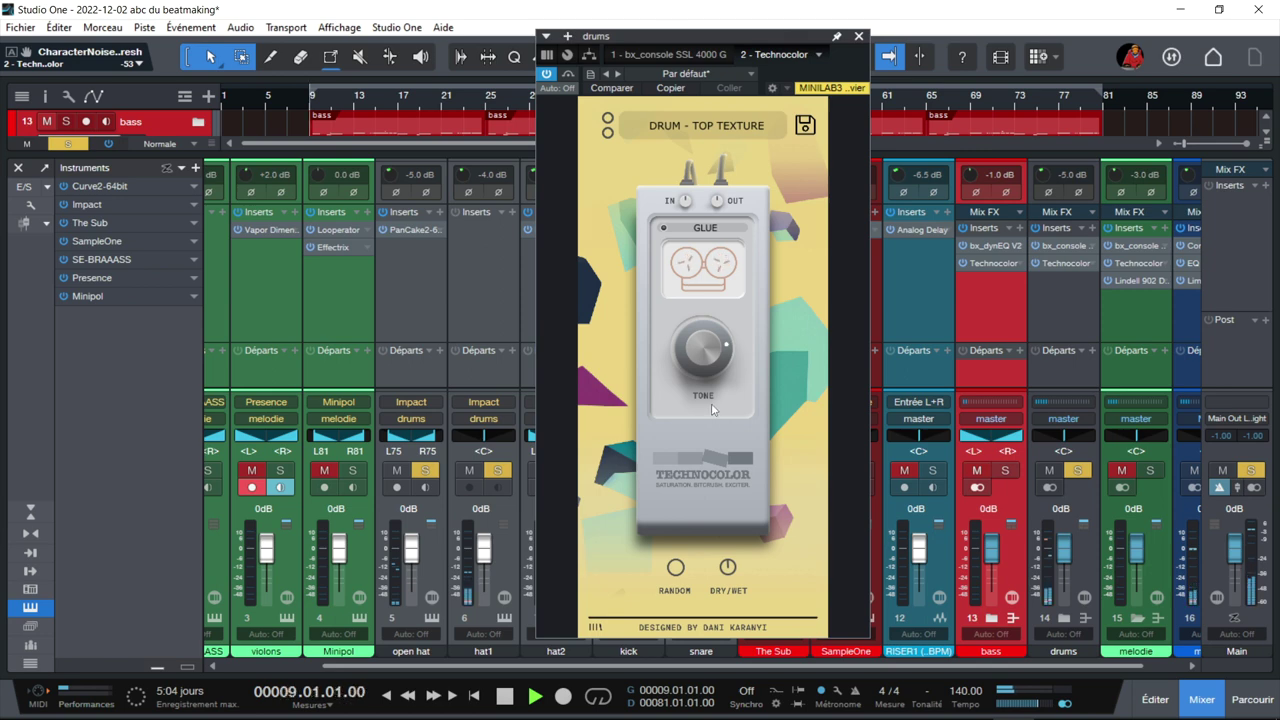
pyautogui.moveTo(711, 361)
pyautogui.mouseDown()
pyautogui.moveTo(709, 416)
pyautogui.moveTo(710, 370)
pyautogui.mouseUp()
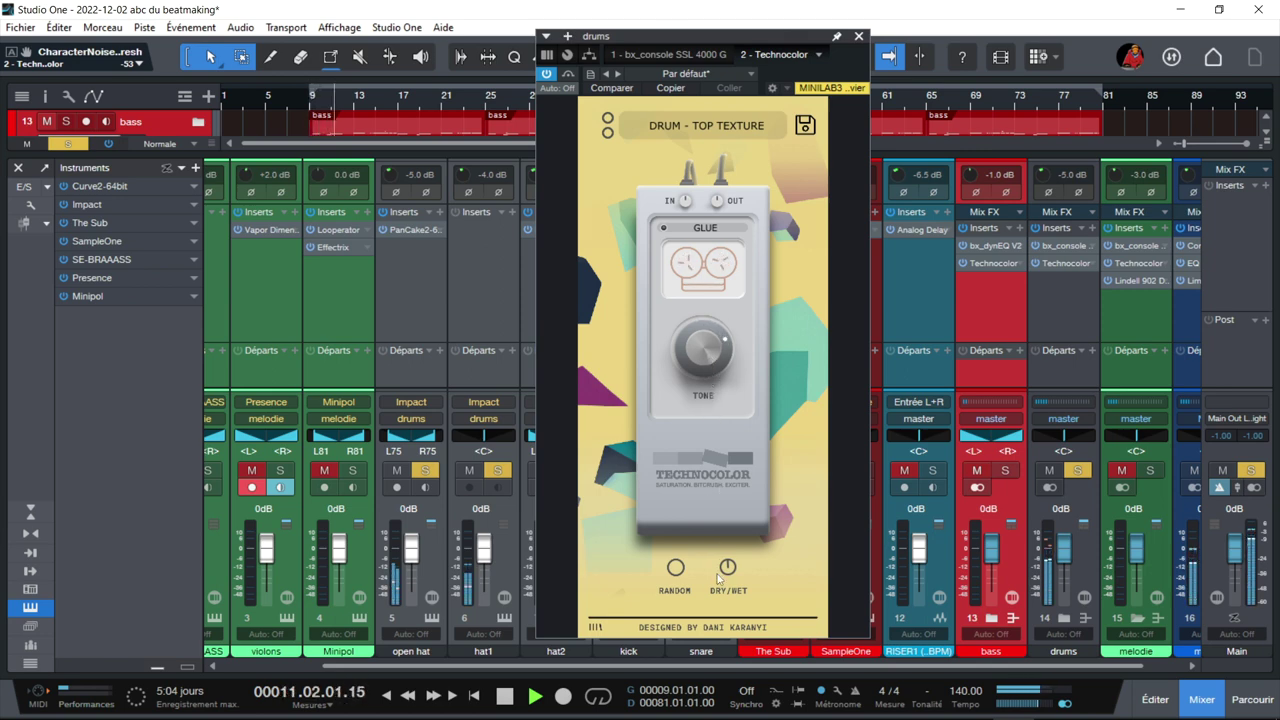
pyautogui.moveTo(727, 575); pyautogui.dragTo(728, 618)
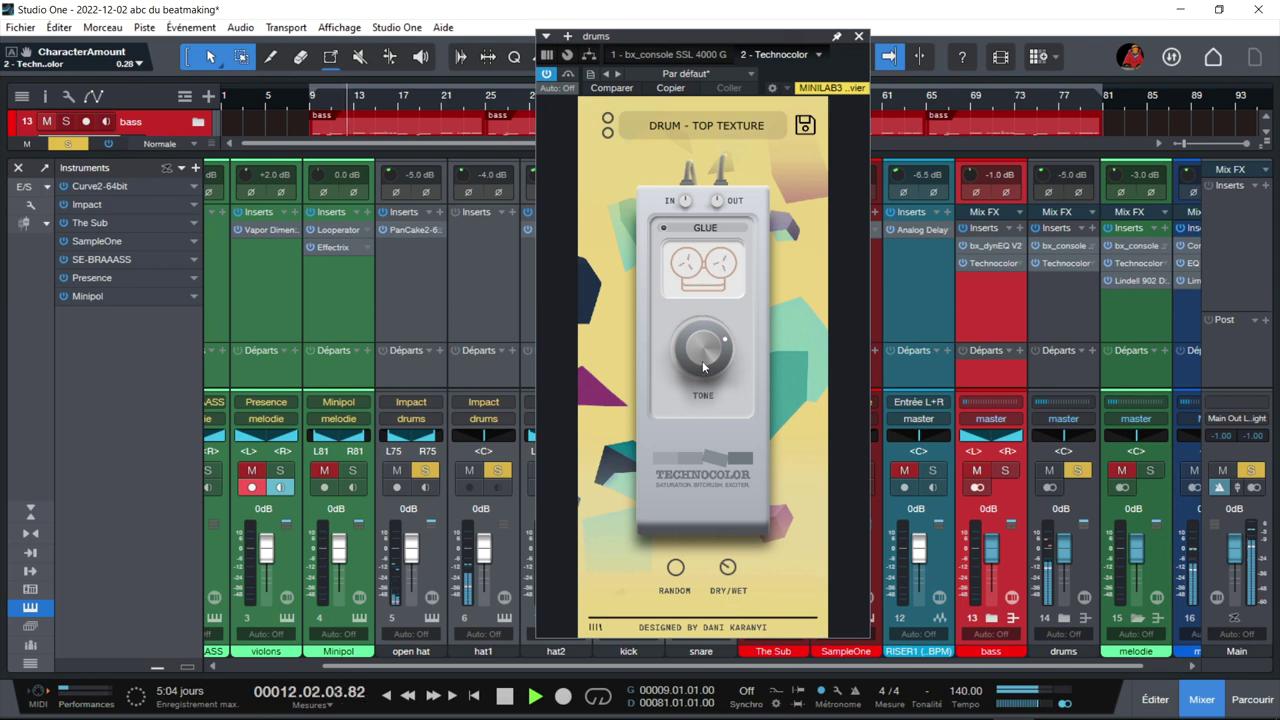
pyautogui.moveTo(687, 187)
pyautogui.mouseDown()
pyautogui.moveTo(687, 167)
pyautogui.moveTo(687, 187)
pyautogui.mouseUp()
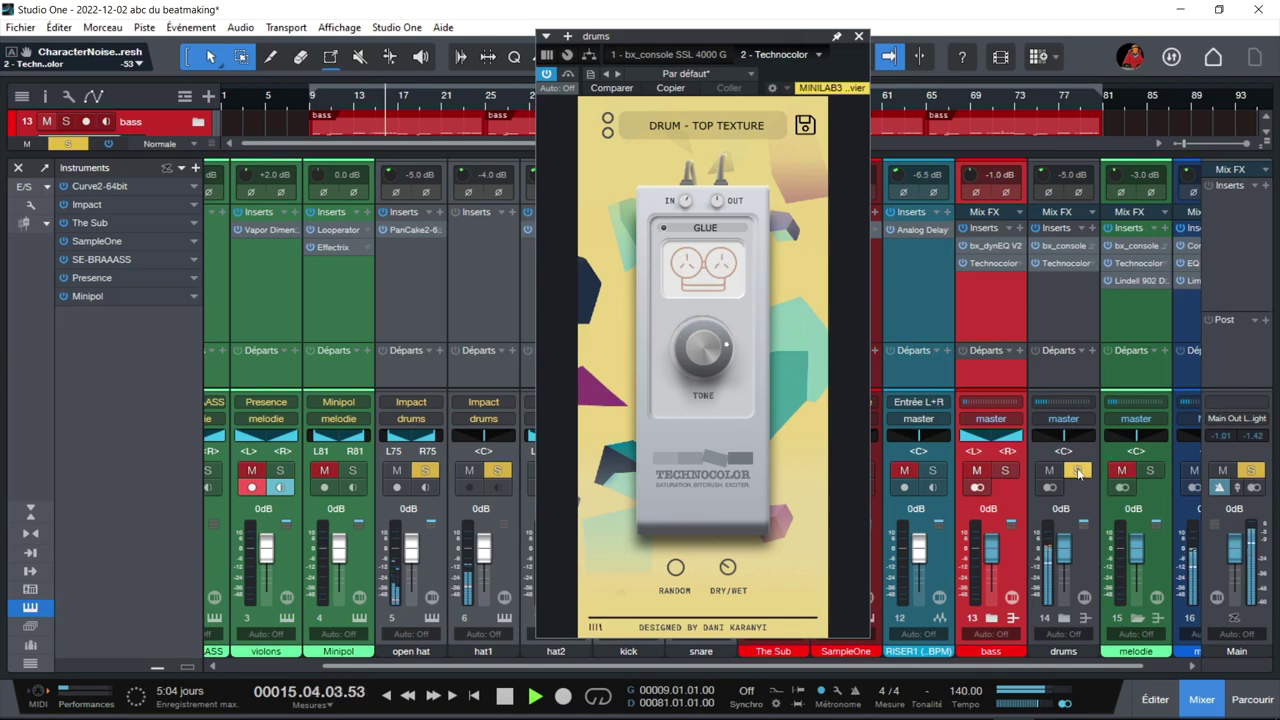
# Unsolo the drums bus, solo the melodie bus and open its Technocolor insert
pyautogui.click(1077, 471)
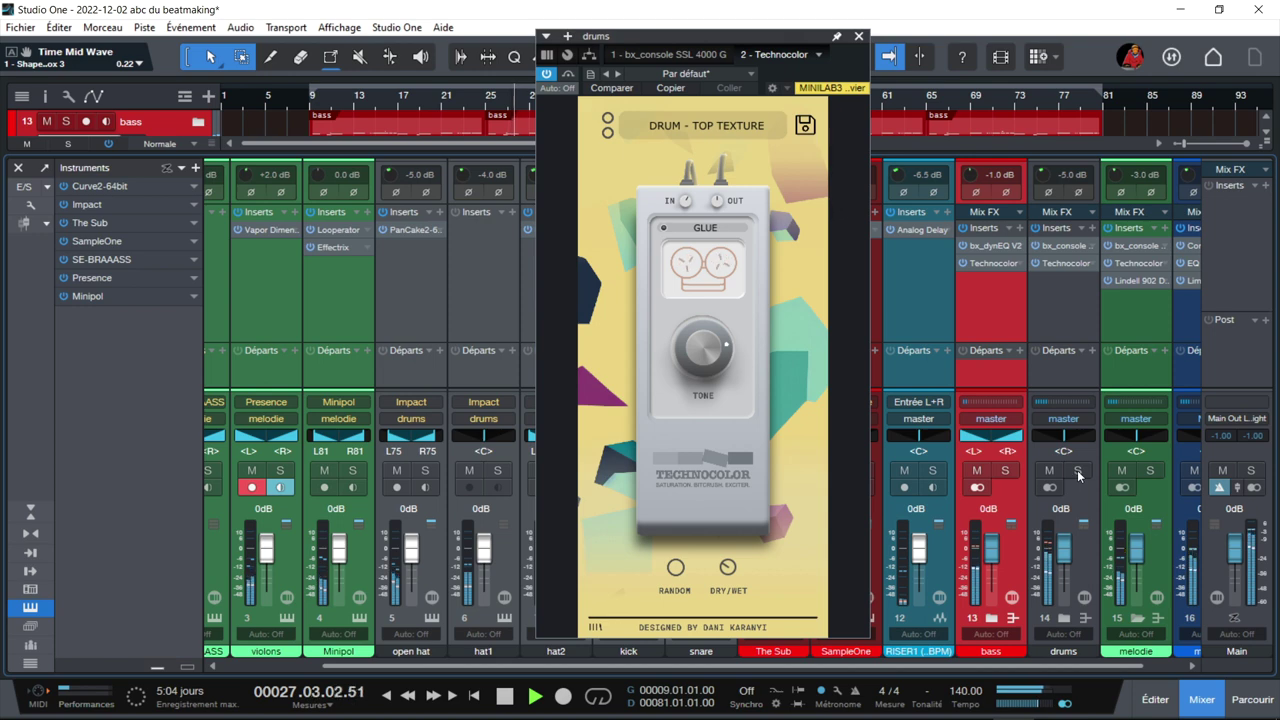
pyautogui.click(1150, 470)
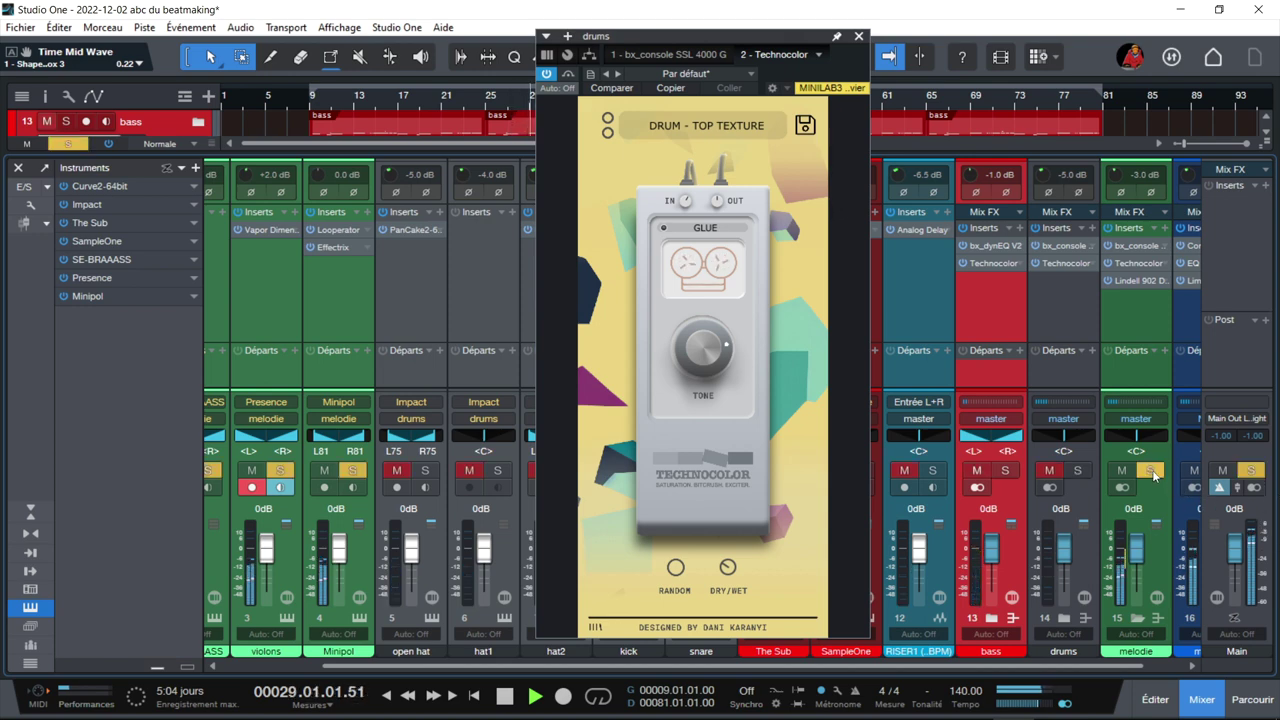
pyautogui.click(1131, 264)
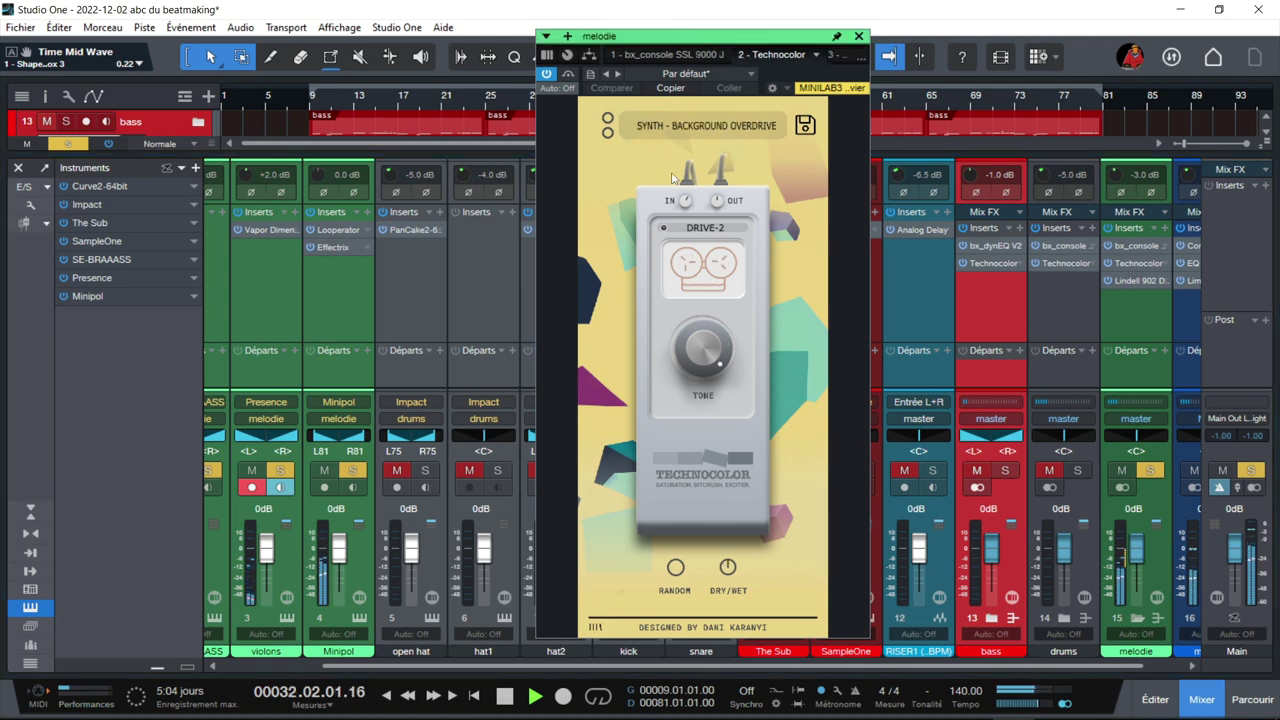
# Readjust the Tone and input gain of the melodie Technocolor's DRIVE-2 type and set Dry/Wet to 0.58
pyautogui.moveTo(704, 376); pyautogui.dragTo(680, 497)
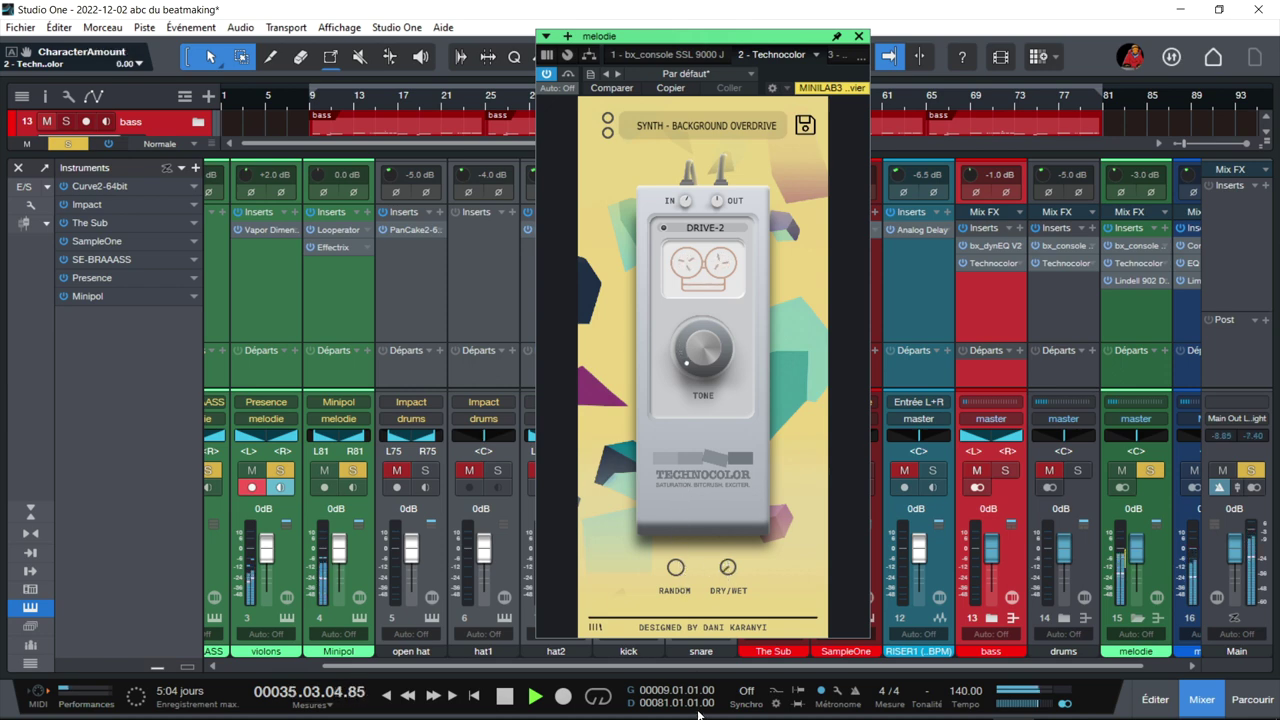
pyautogui.moveTo(706, 612); pyautogui.dragTo(691, 367)
pyautogui.moveTo(683, 223); pyautogui.dragTo(685, 201)
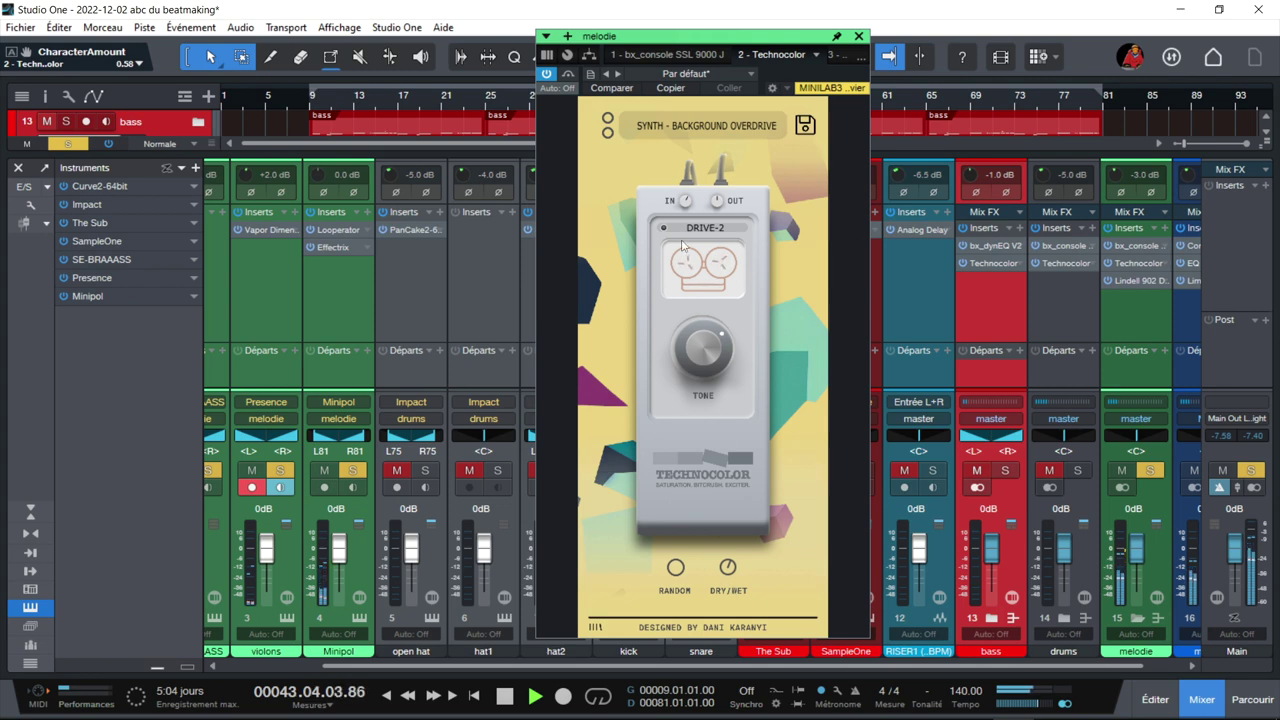
# Compare the soloed melodie bus with all insert effects in the mixer bypassed and re-enabled
pyautogui.click(1108, 229)
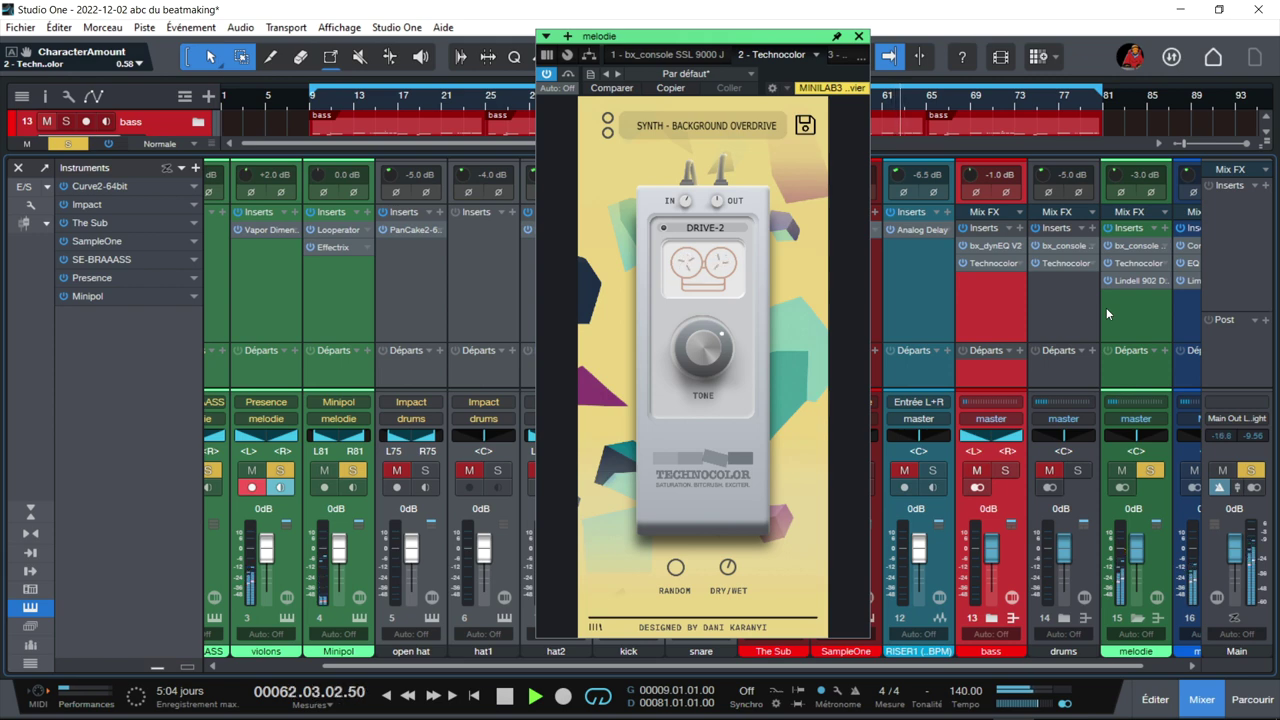
pyautogui.hotkey('shift', 'b')
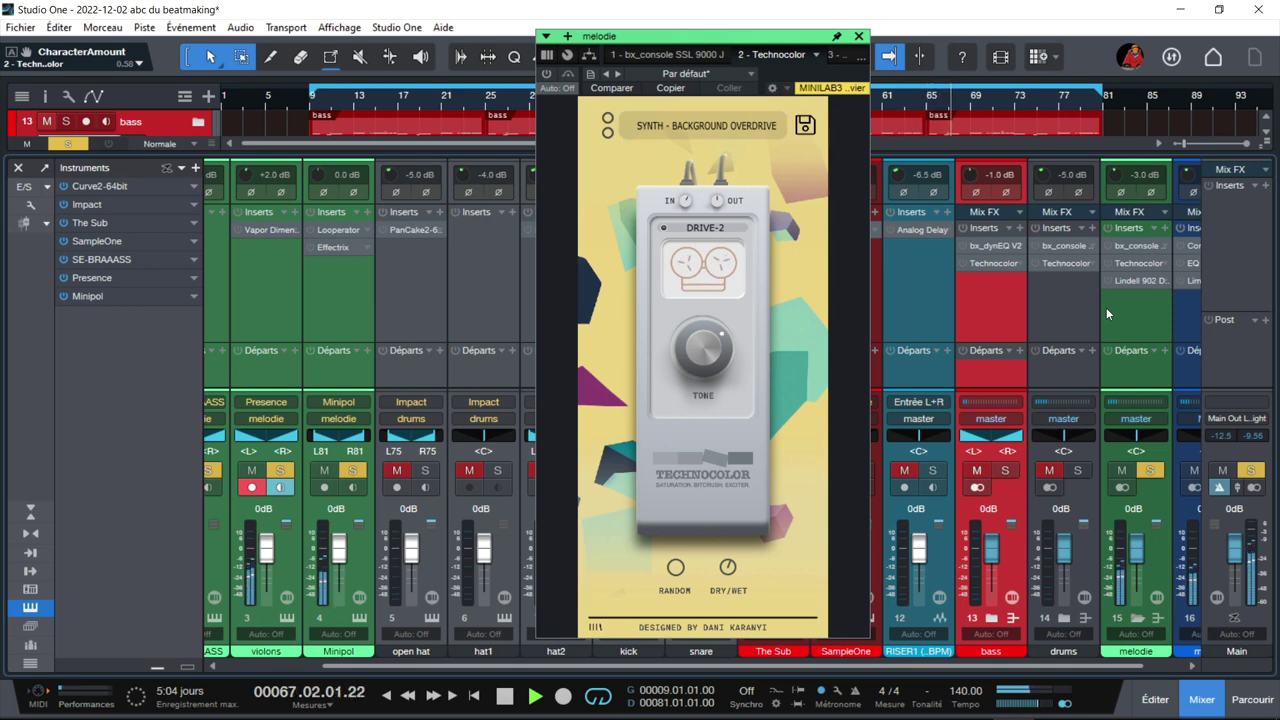
pyautogui.hotkey('ctrl', 'b')
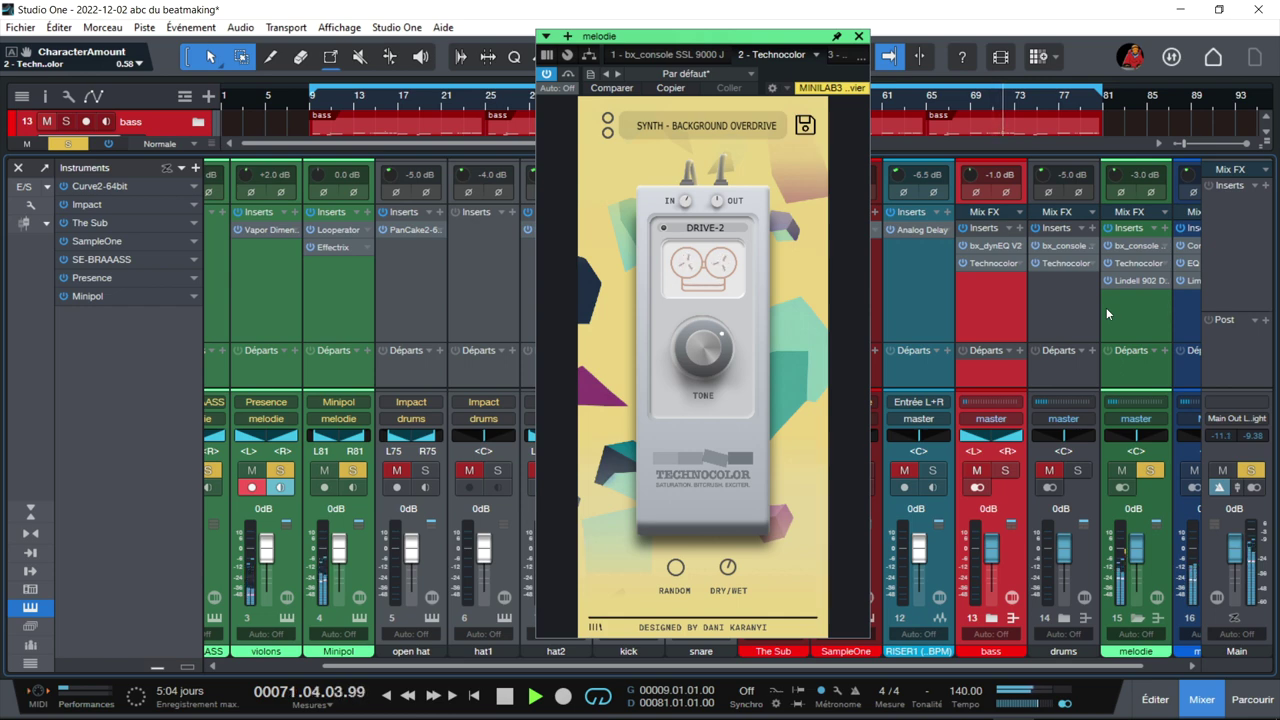
# Unsolo the melodie bus to listen to the full mix, and stop playback
pyautogui.hscroll(-1, 1106, 304)
pyautogui.click(1162, 470)
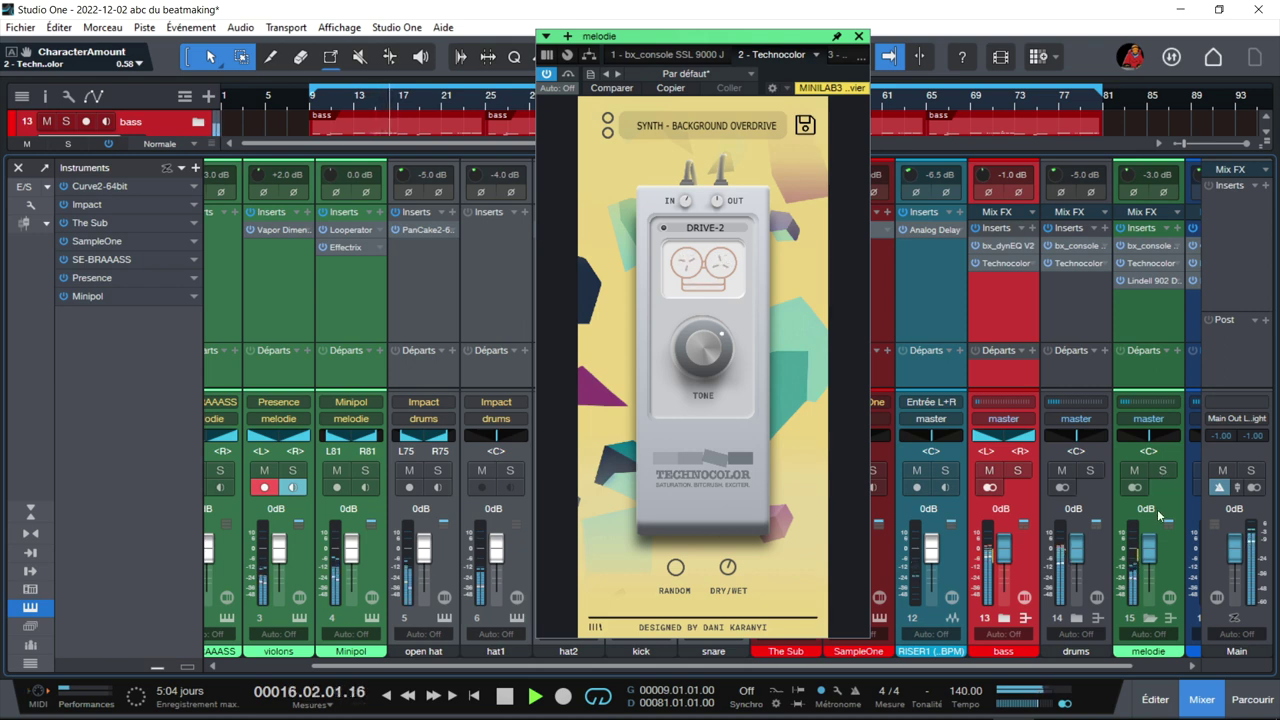
pyautogui.hscroll(1, 789, 677)
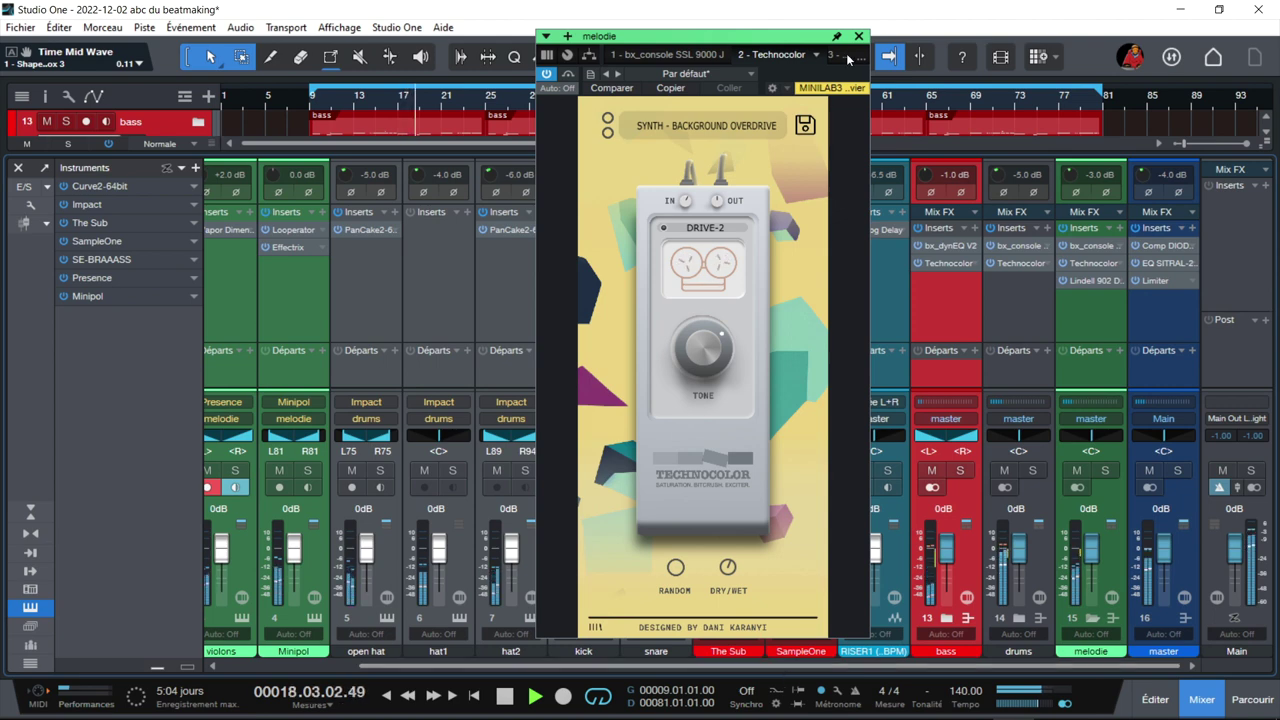
pyautogui.press('space')
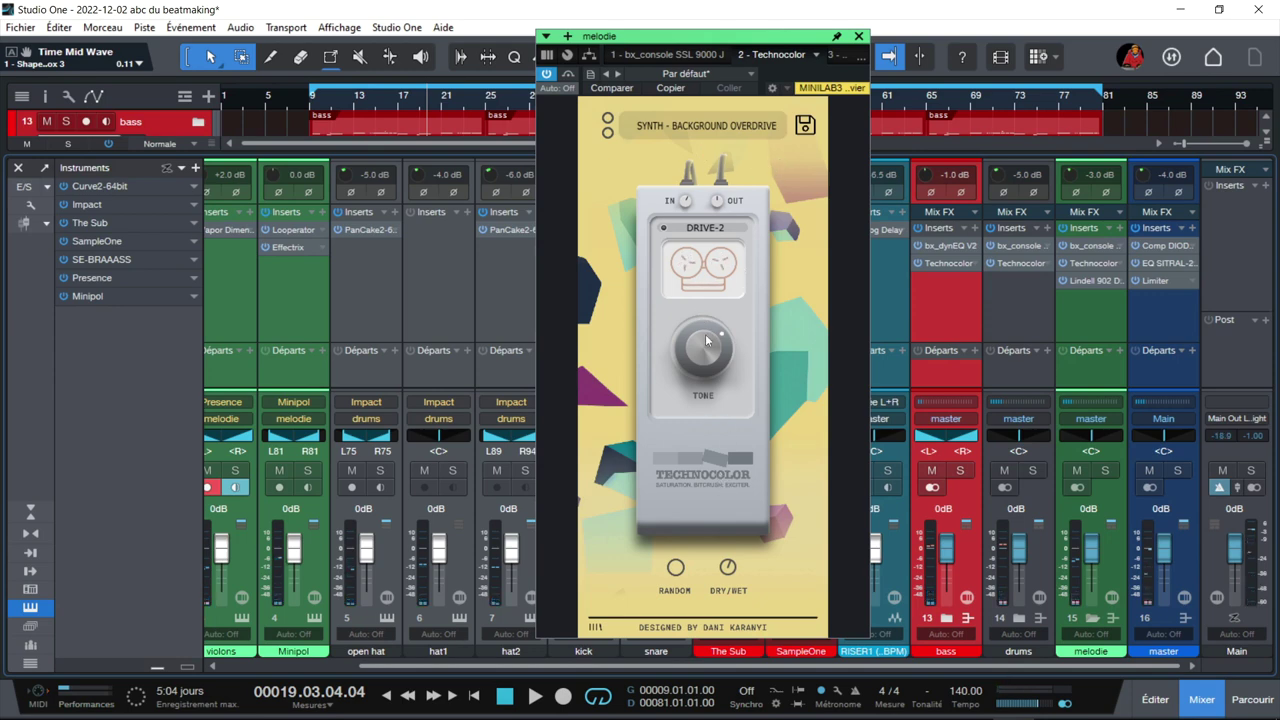
# Examine the available effect types in the melodie Technocolor, keeping DRIVE-2
pyautogui.click(717, 229)
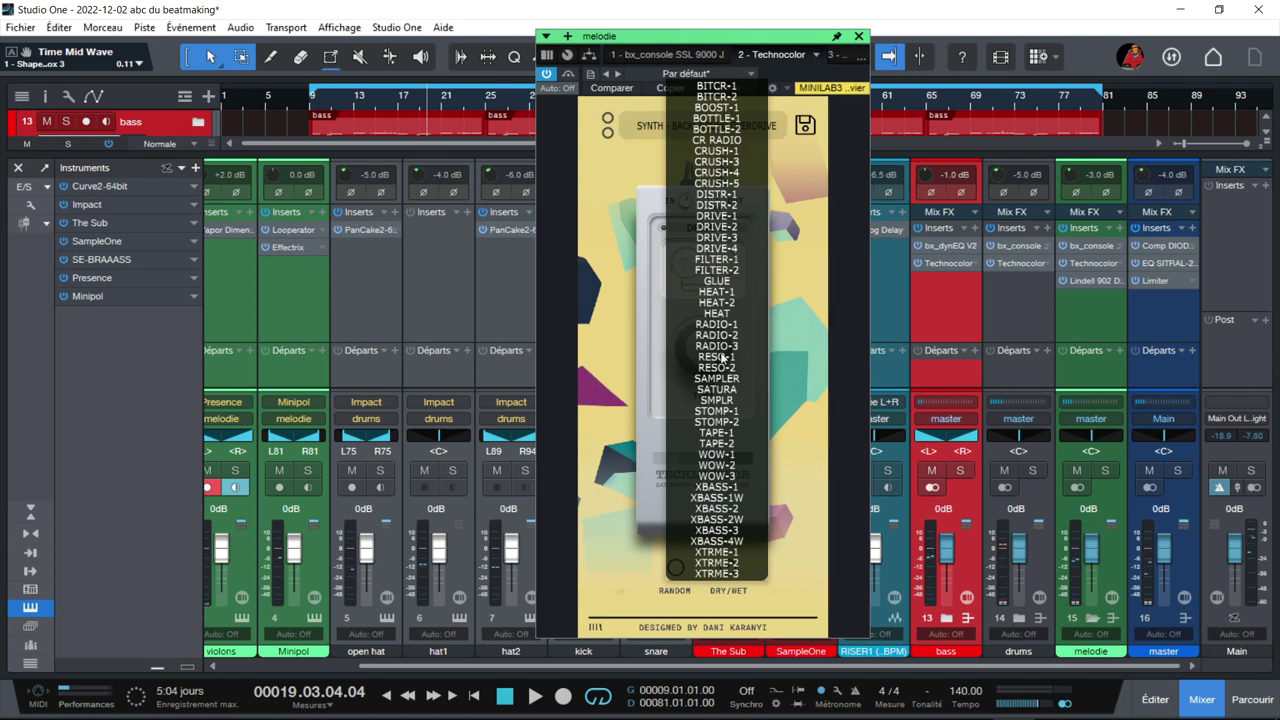
pyautogui.click(810, 378)
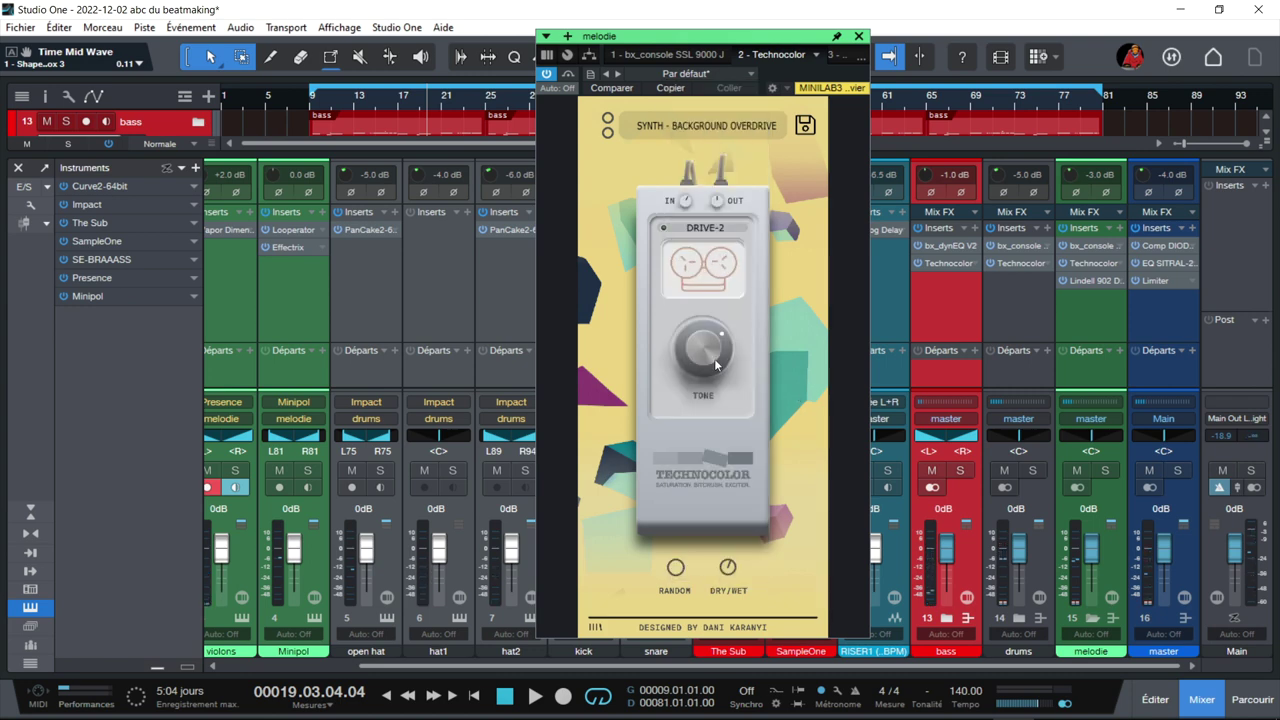